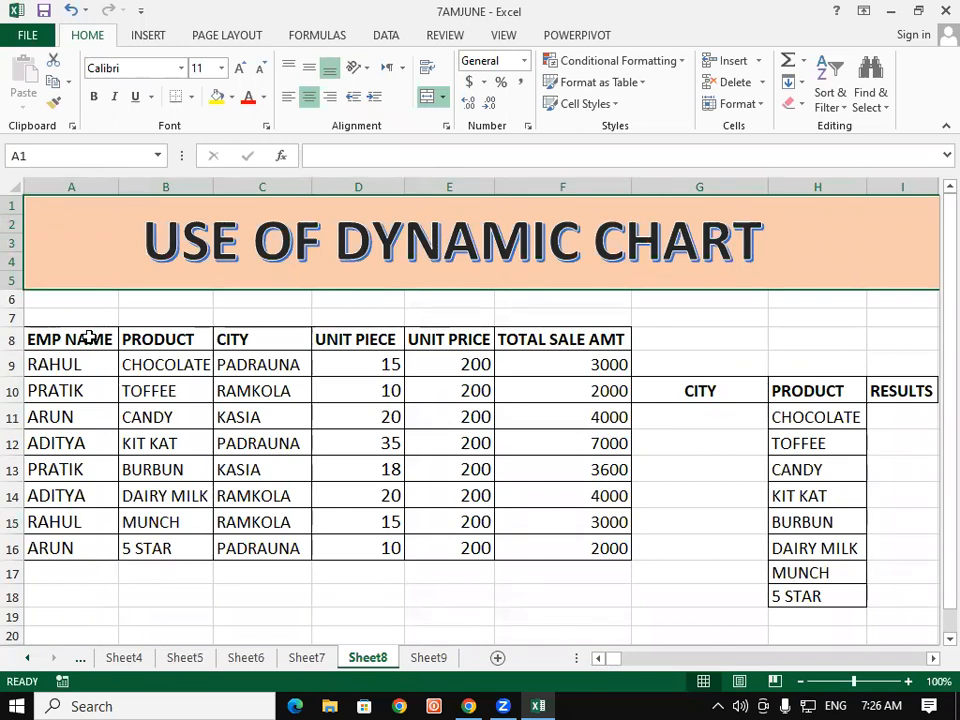
Step: Try to delete column G from the worksheet
drag(68, 336, 600, 548)
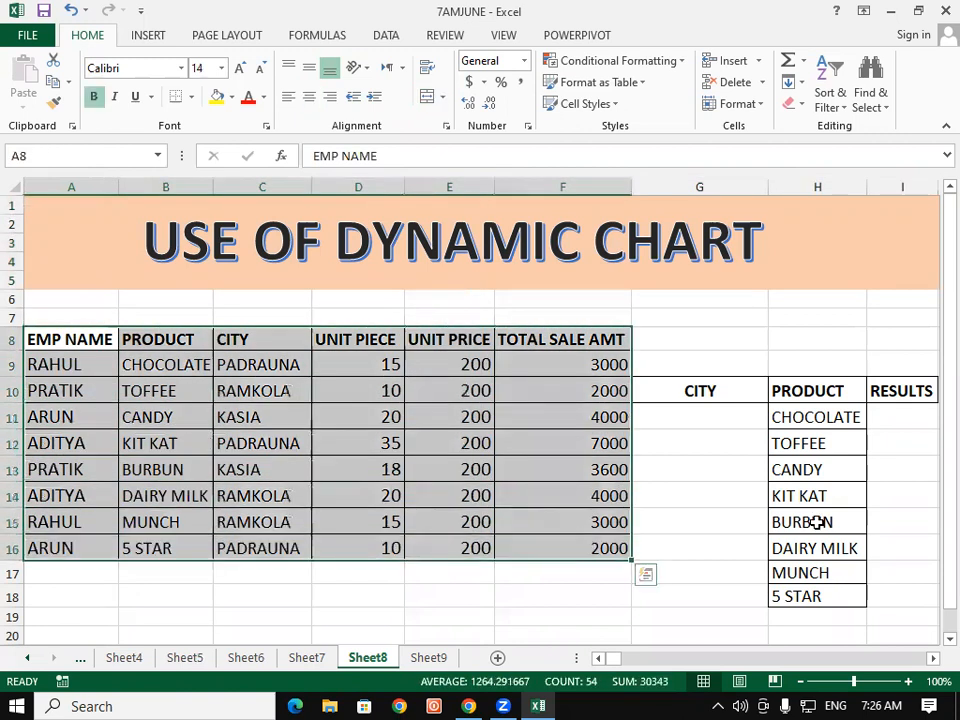
drag(737, 388, 885, 590)
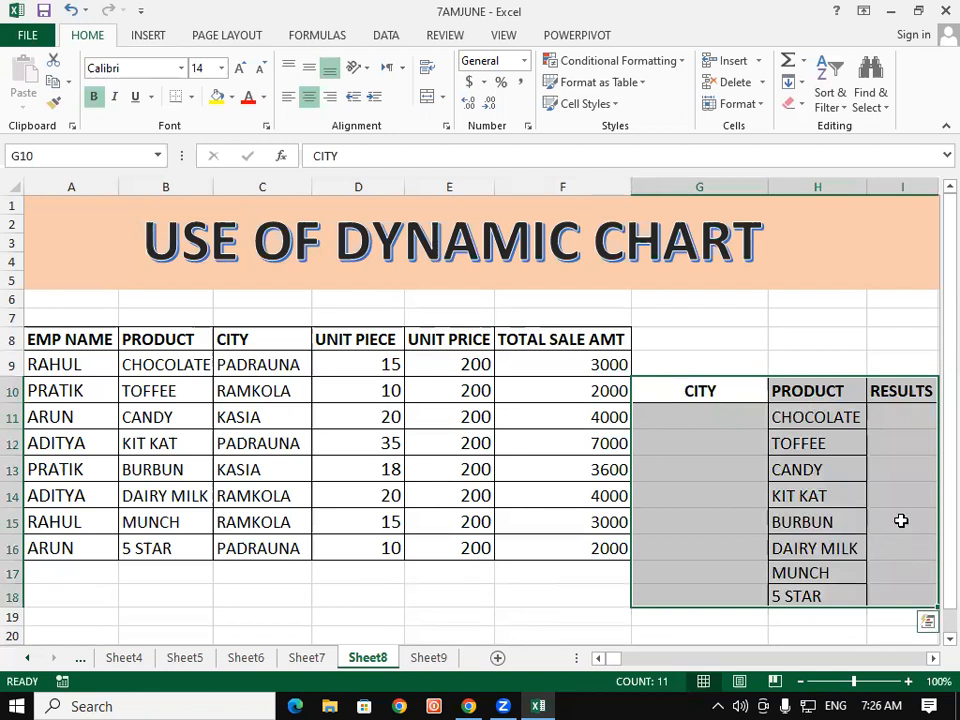
click(683, 177)
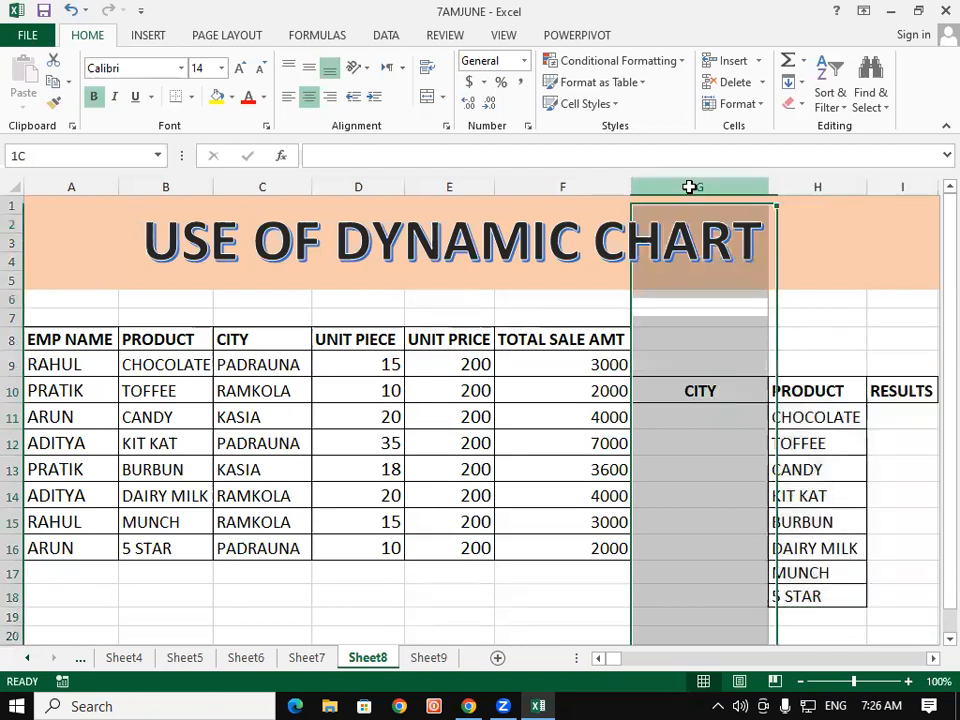
click(733, 81)
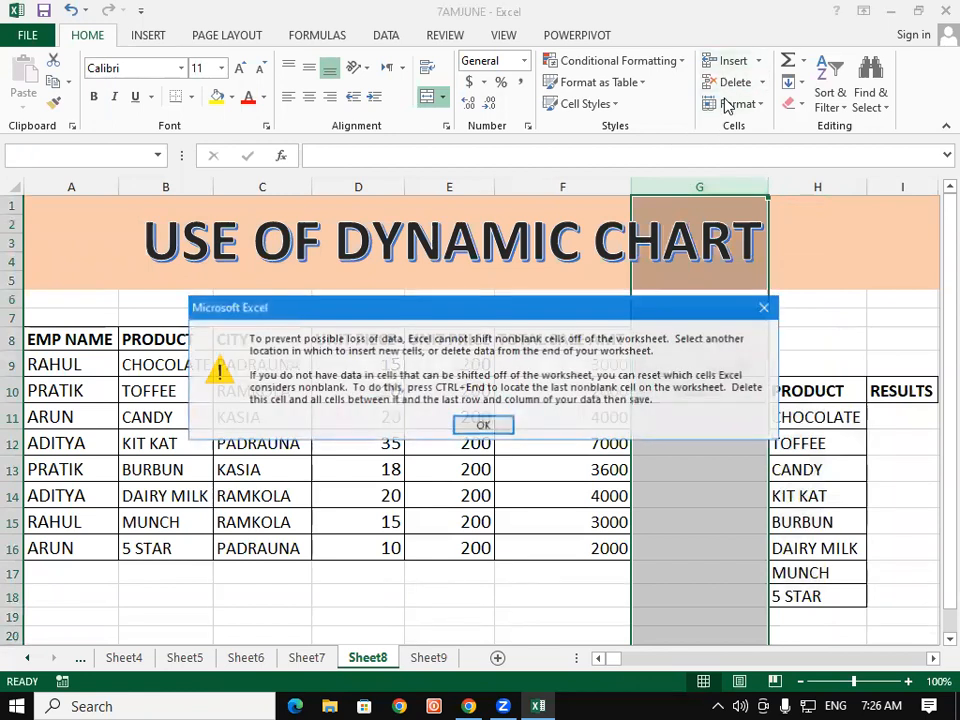
click(765, 307)
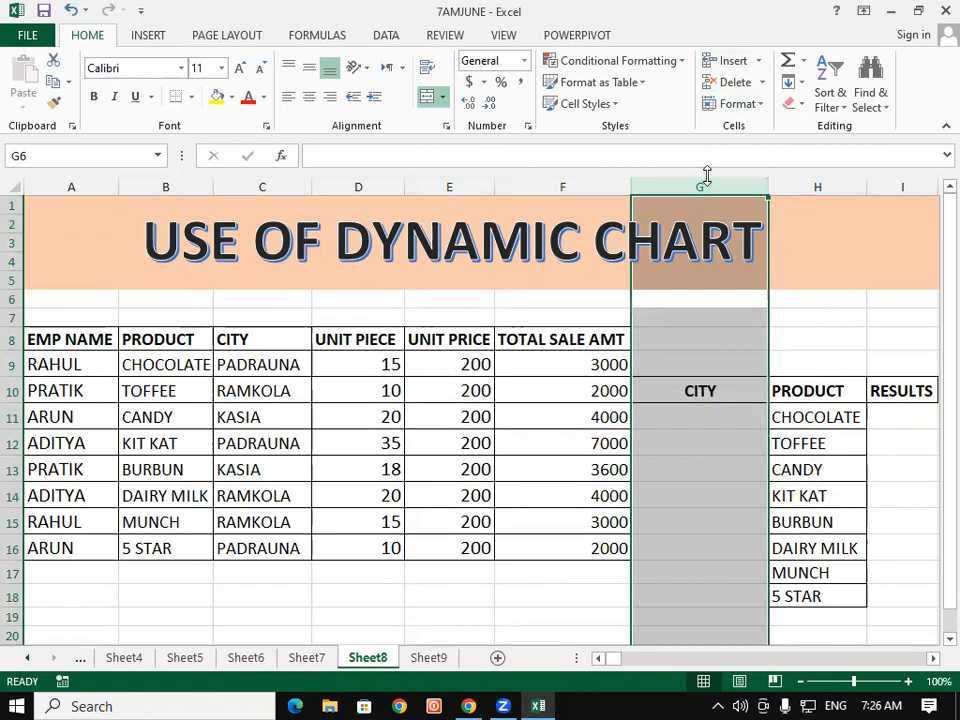
click(729, 82)
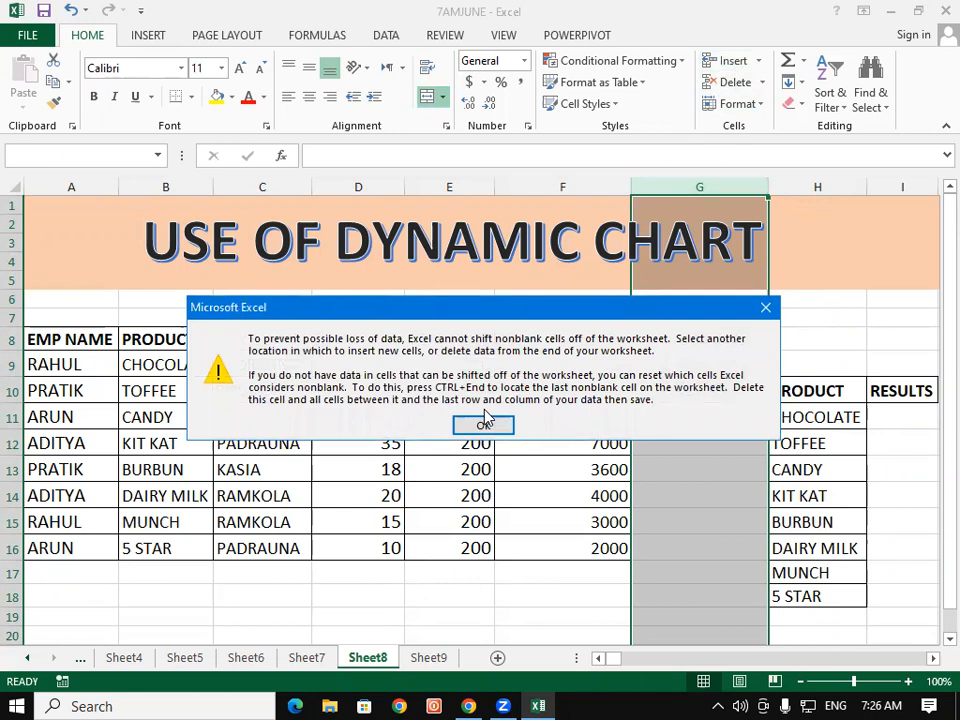
click(485, 422)
click(569, 625)
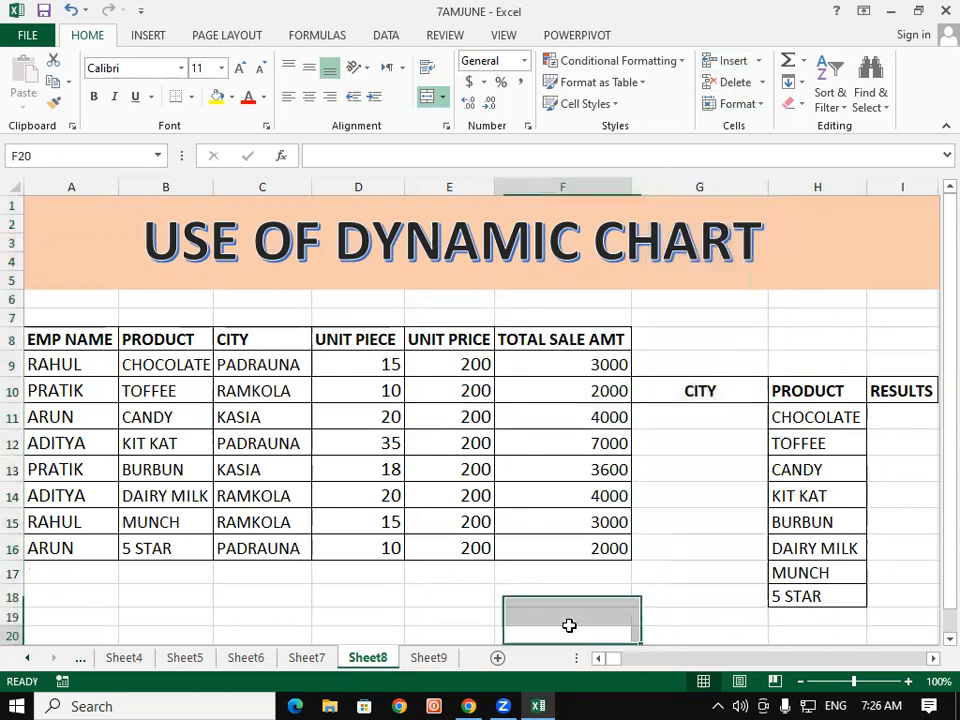
click(679, 392)
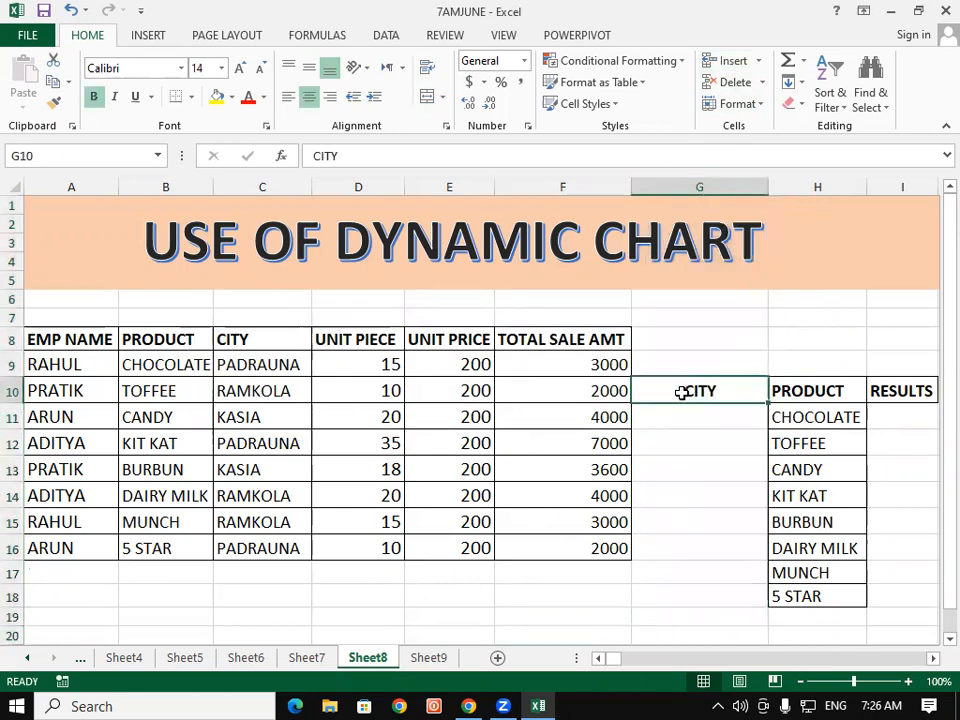
key(Delete)
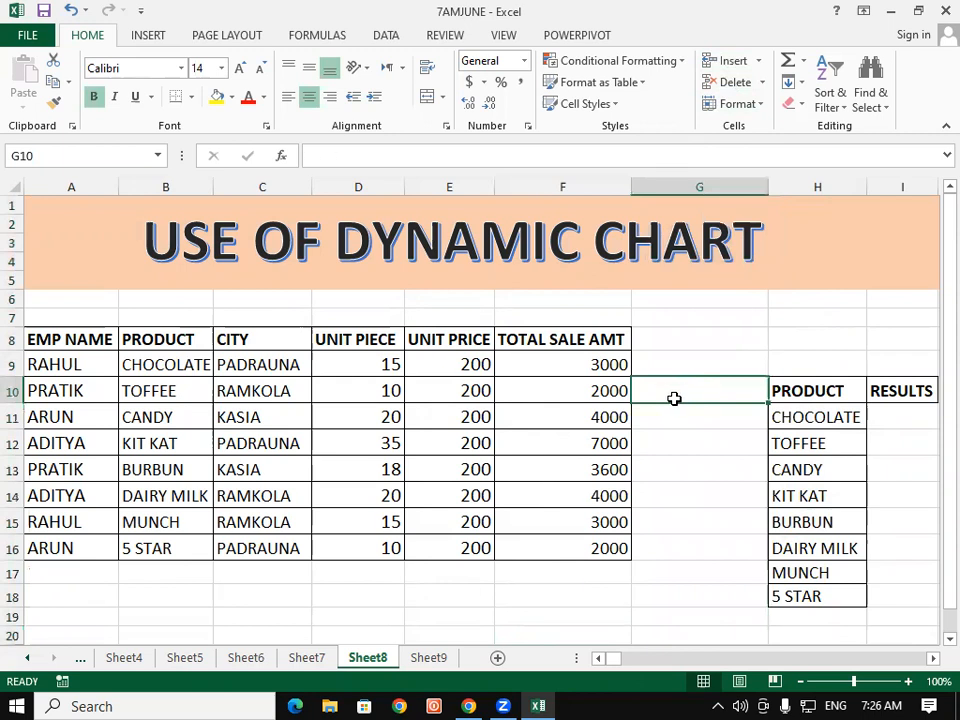
click(707, 172)
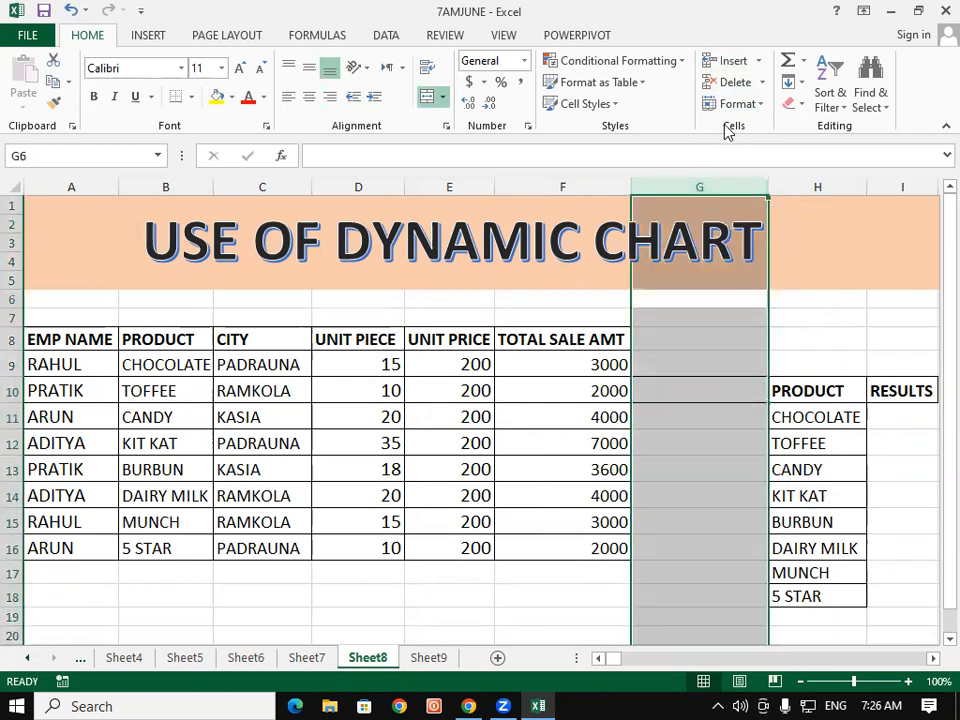
click(733, 84)
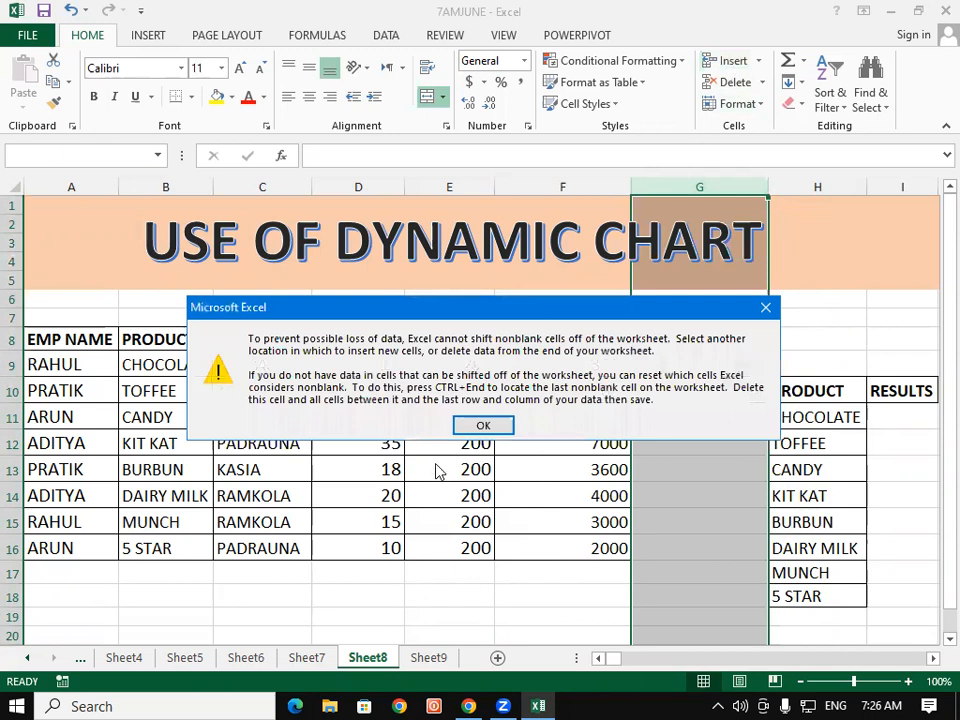
click(483, 426)
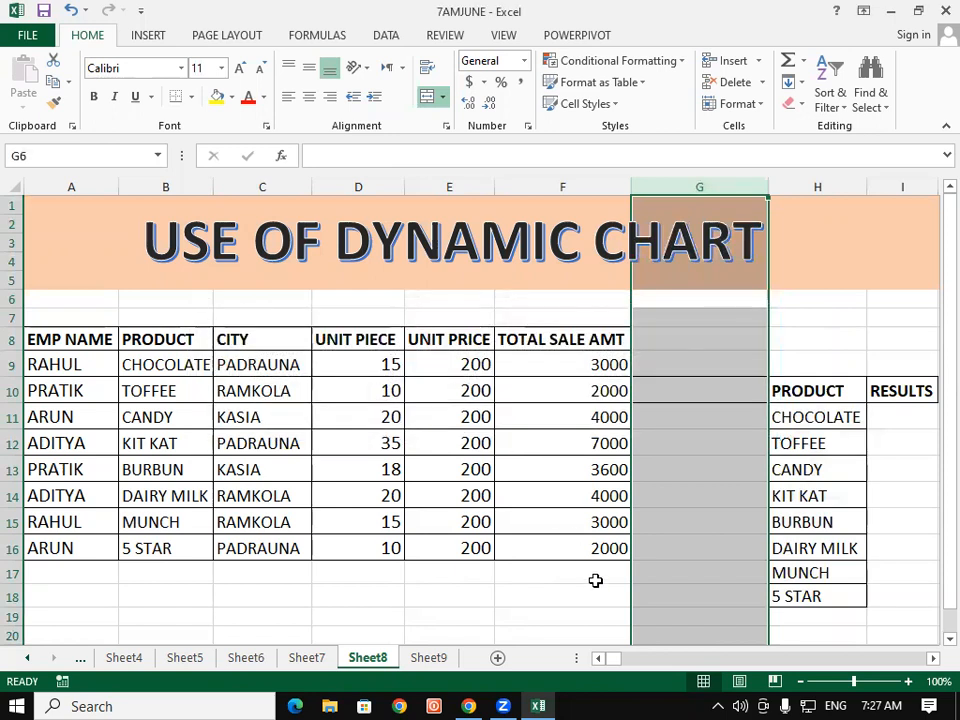
text(z)
key(BackSpace)
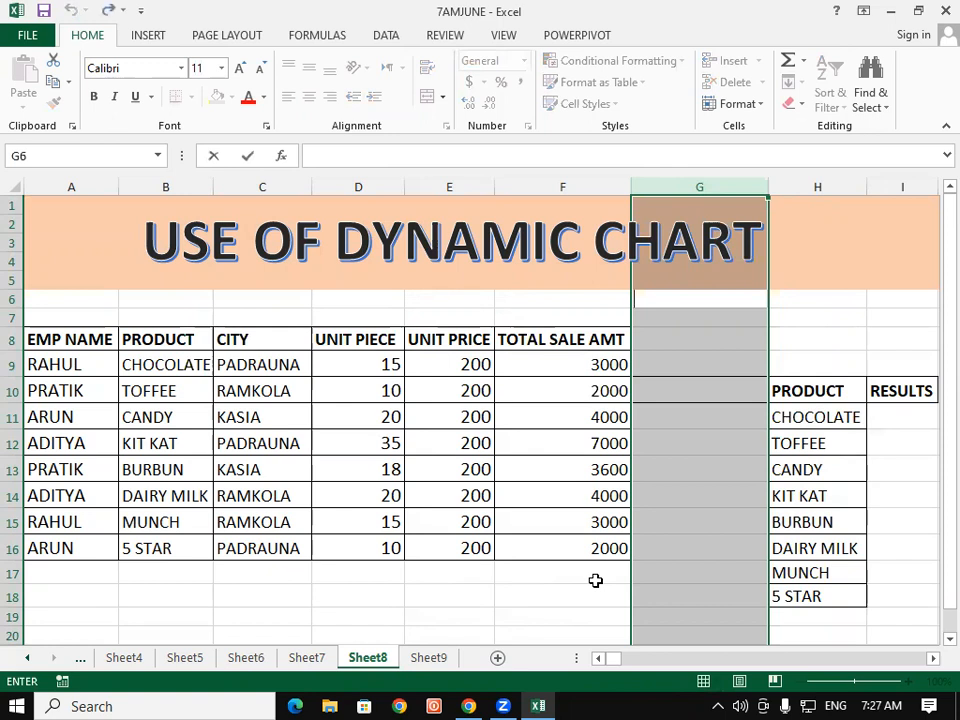
click(748, 390)
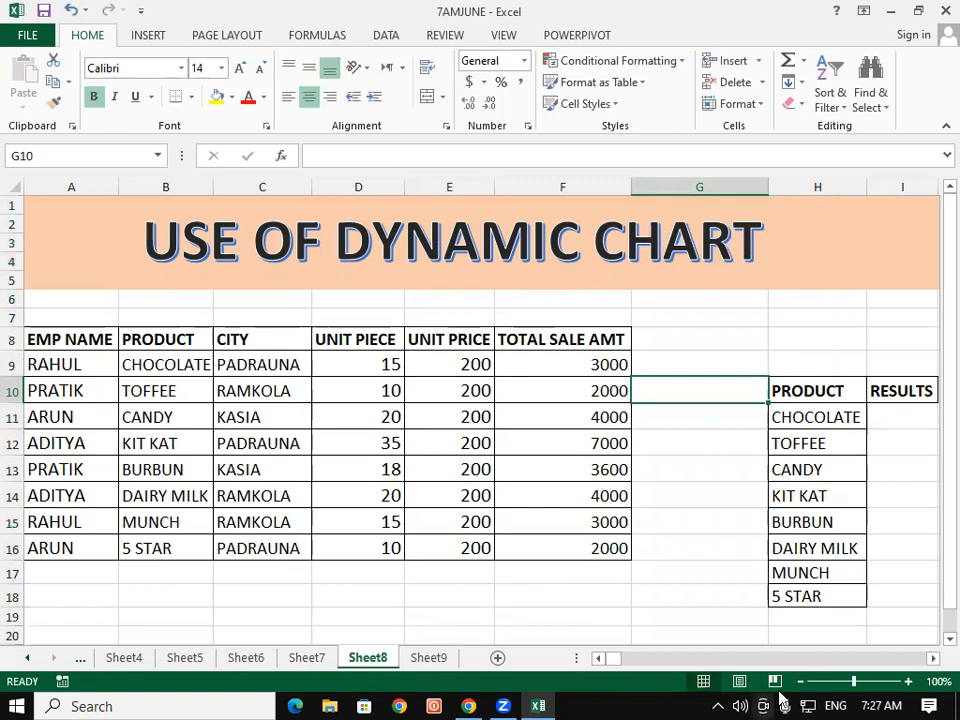
Step: Copy the CITY heading from C8 into cell G10
click(260, 336)
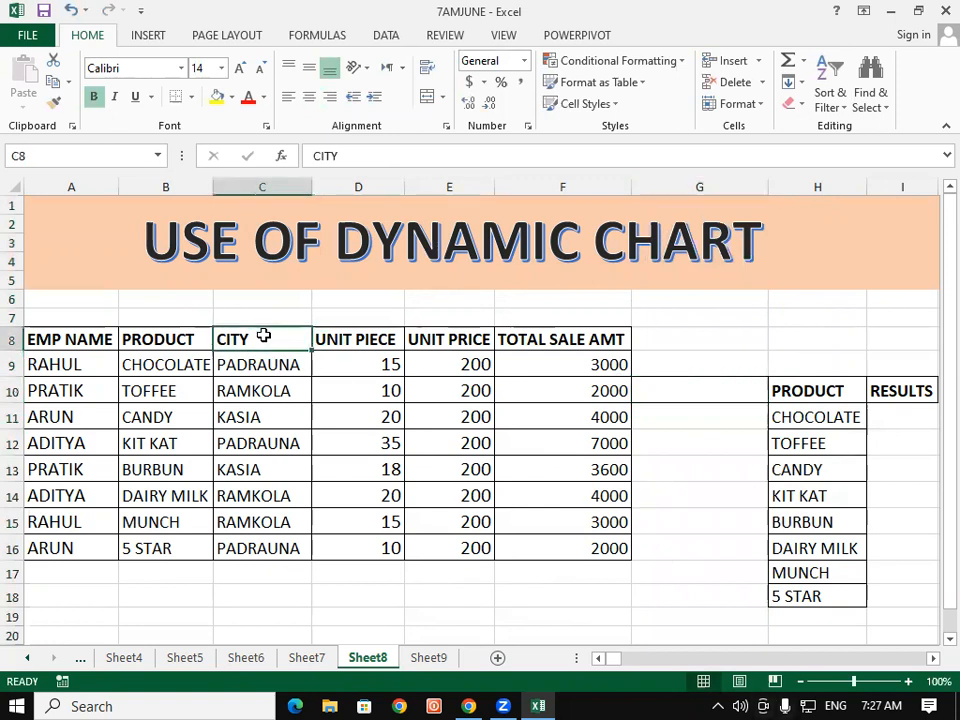
key(ctrl+c)
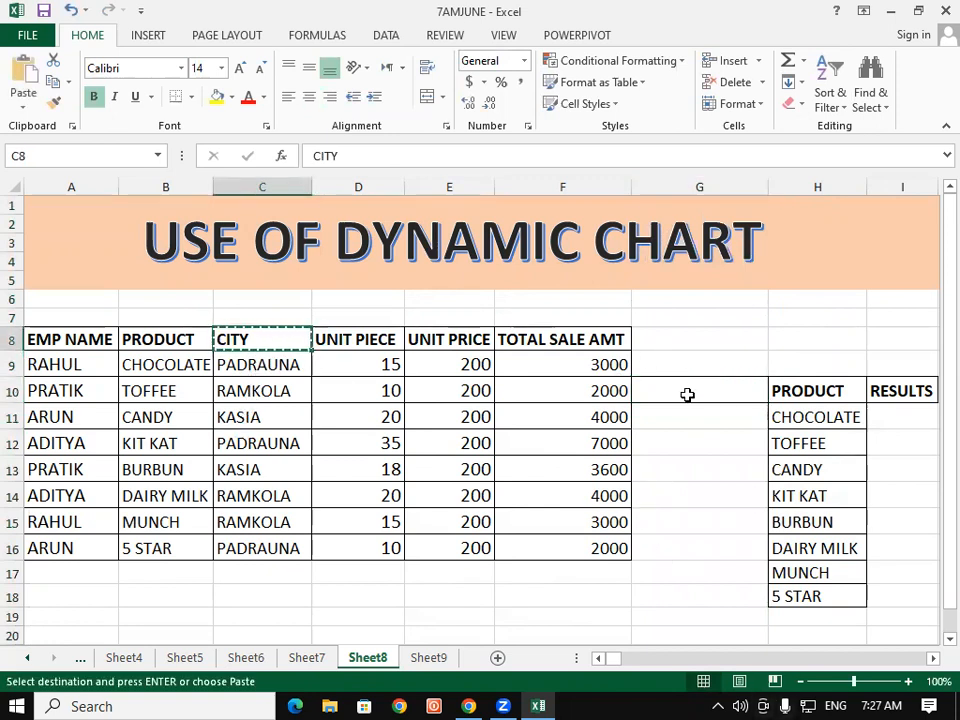
click(687, 395)
key(ctrl+v)
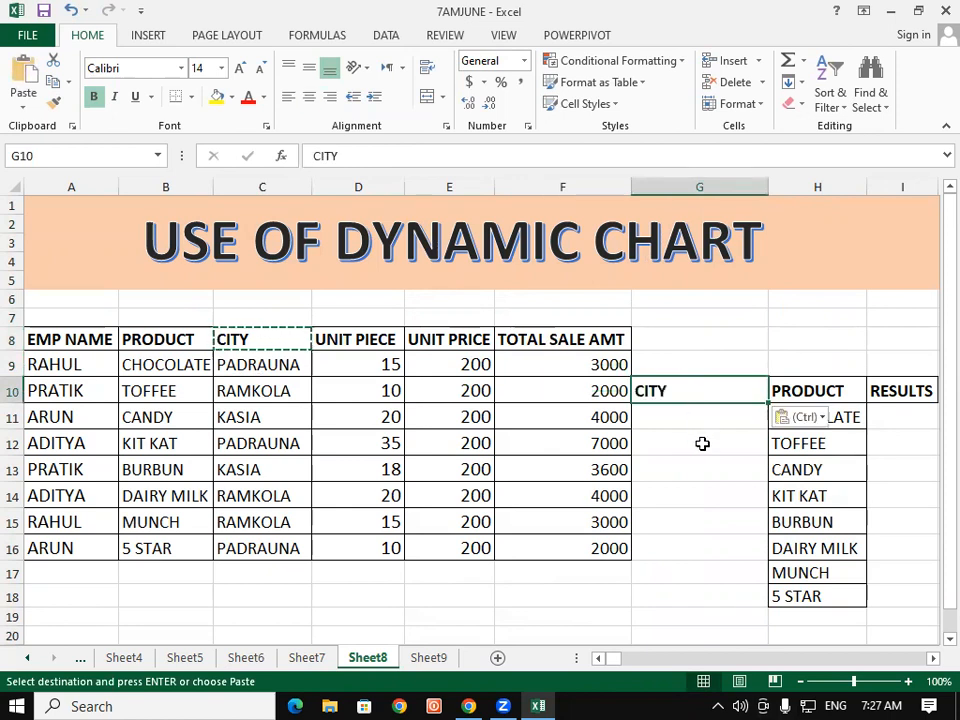
Step: Save the workbook
click(703, 443)
click(705, 547)
click(748, 262)
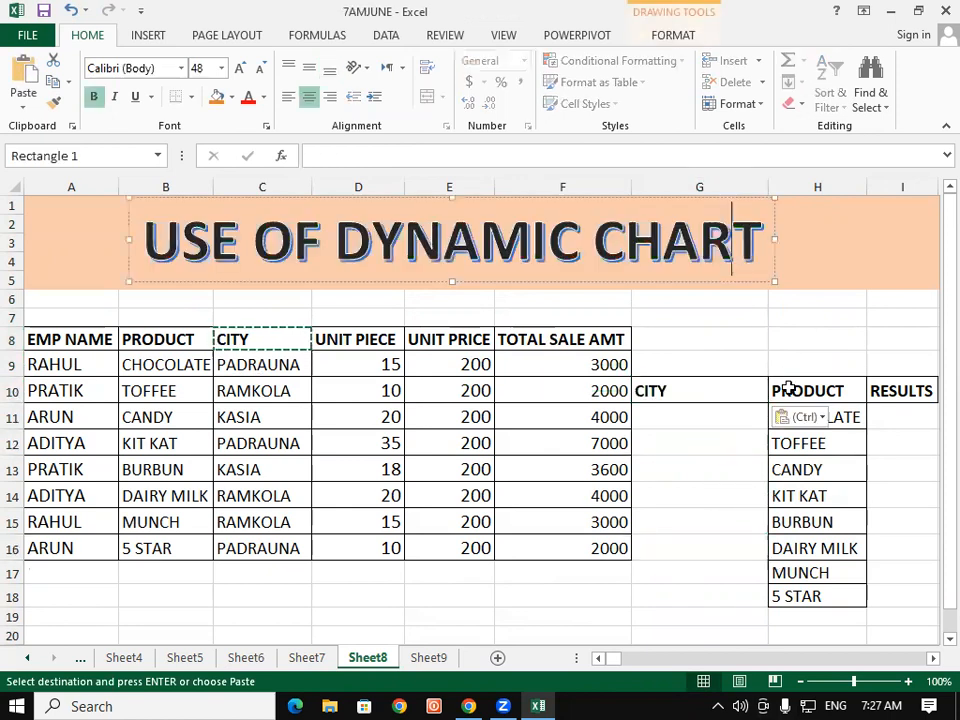
click(702, 552)
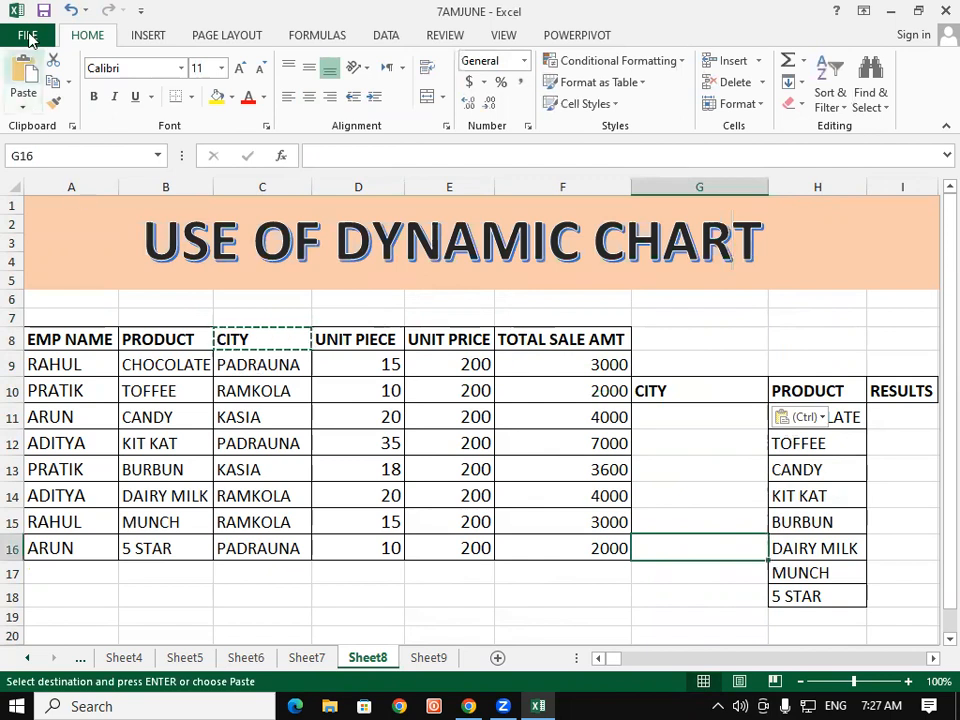
click(42, 11)
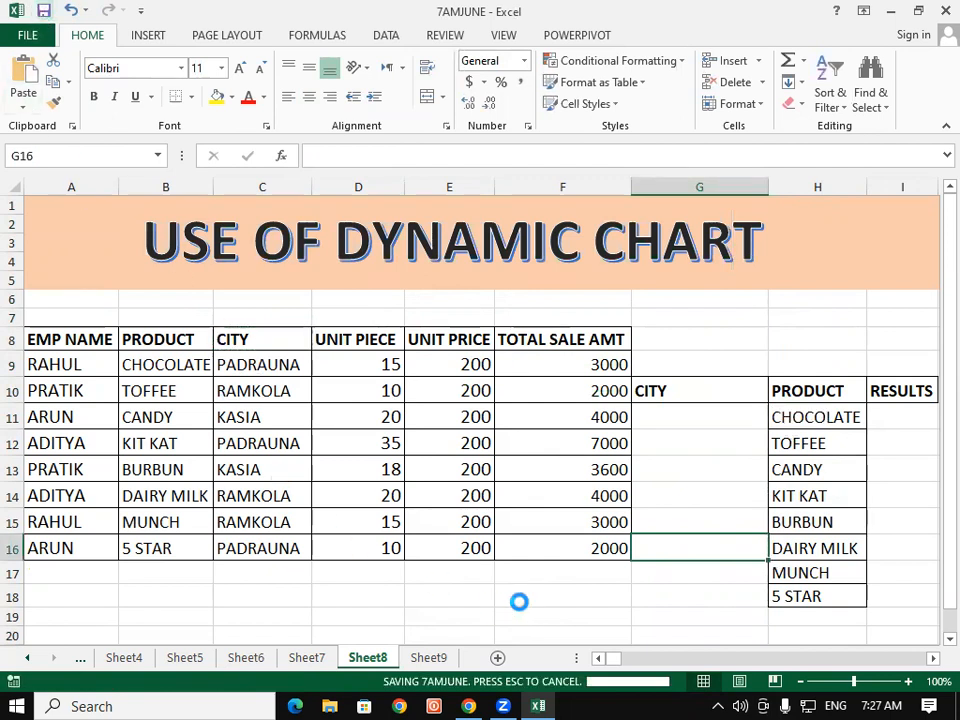
click(519, 600)
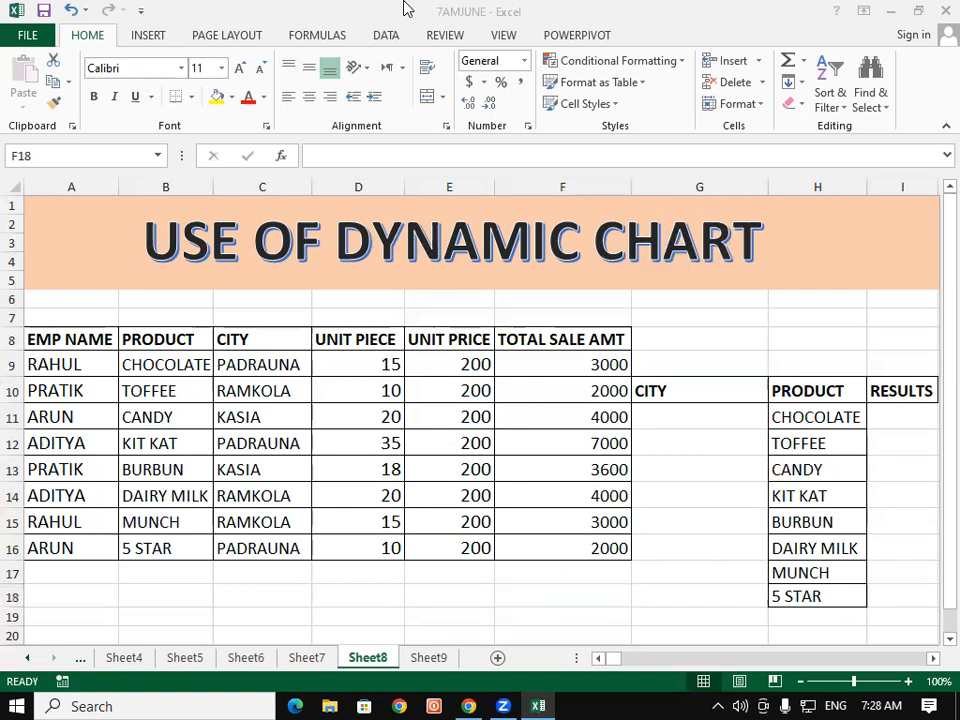
Step: Use Advanced Filter to copy unique records of the CITY column C8:C16 to another location at C18
click(385, 35)
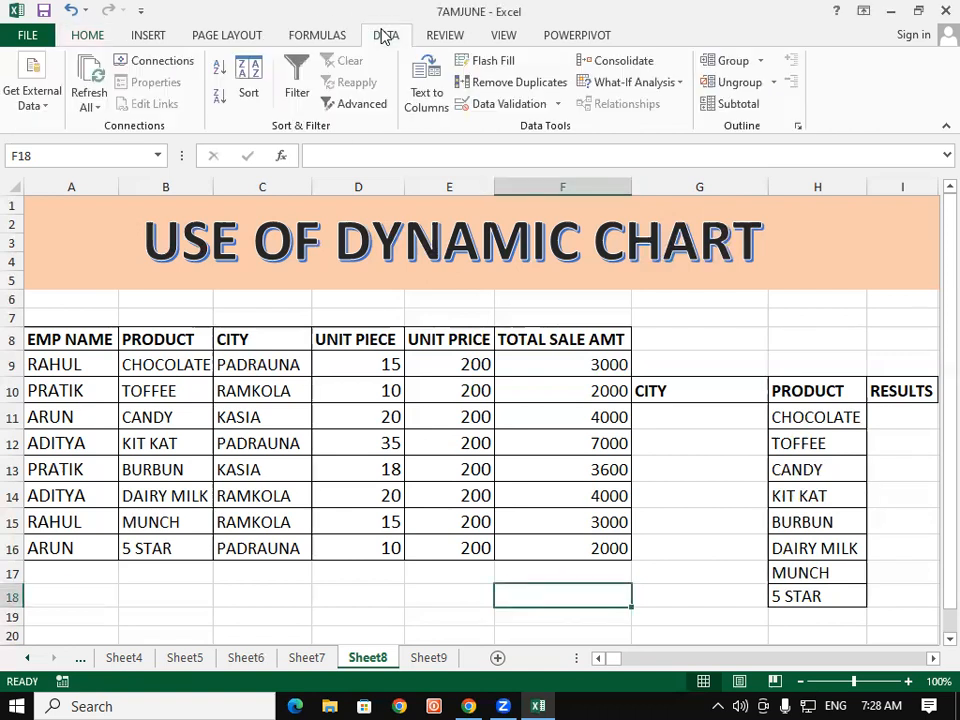
click(364, 110)
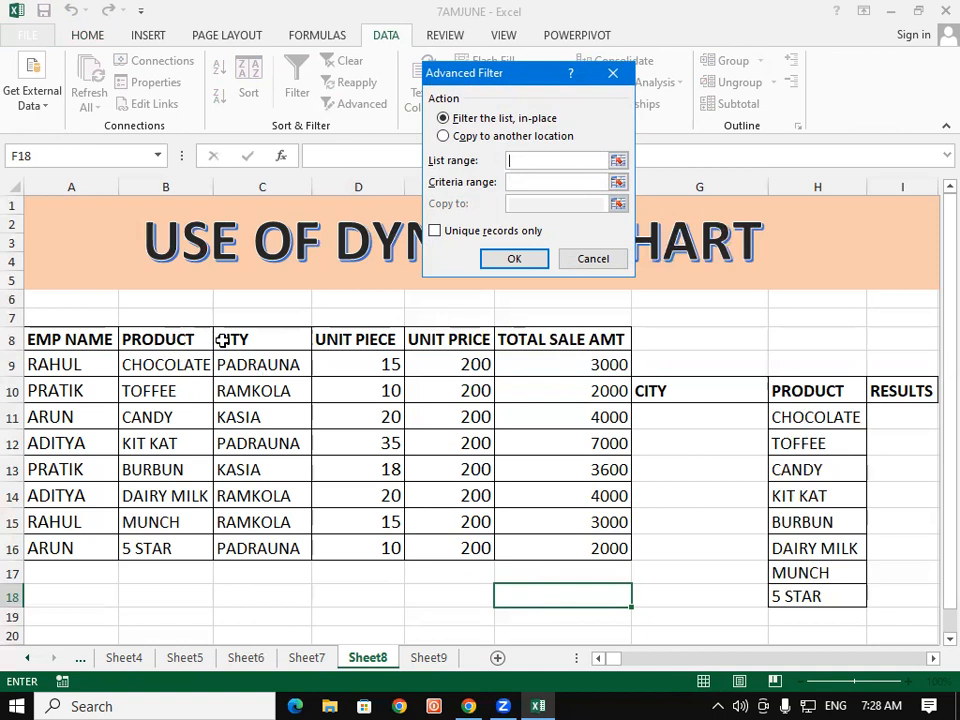
drag(259, 329, 269, 548)
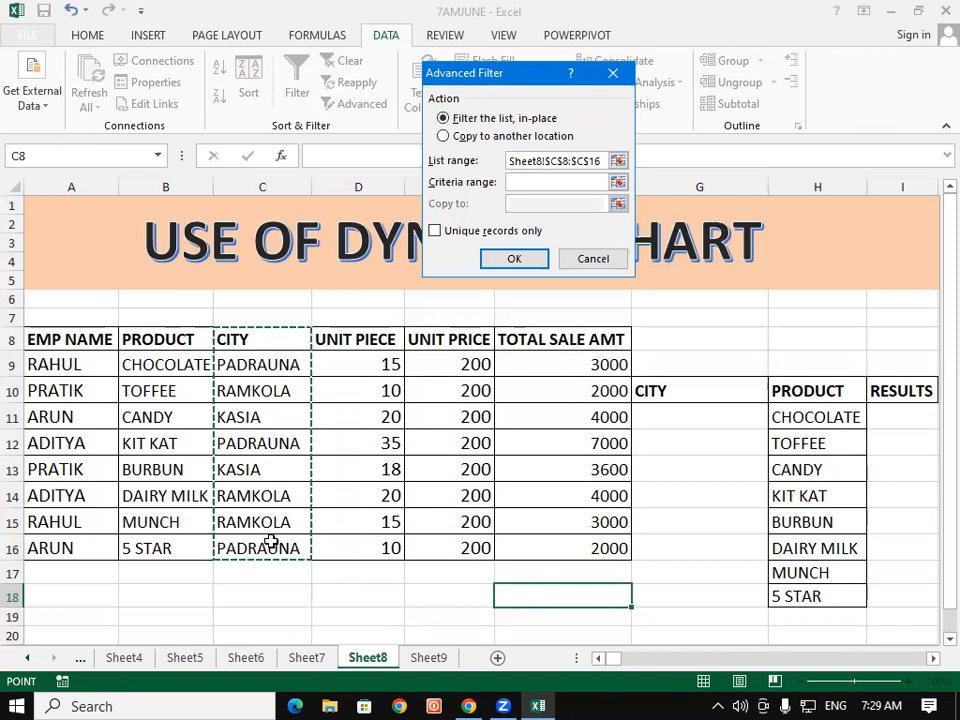
click(443, 136)
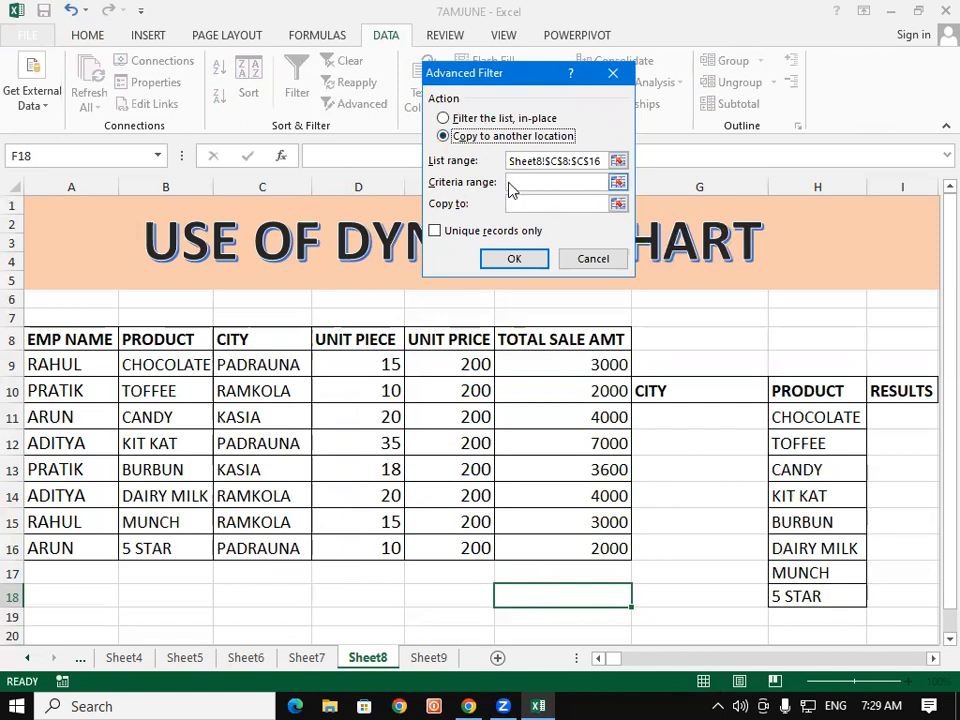
key(Tab)
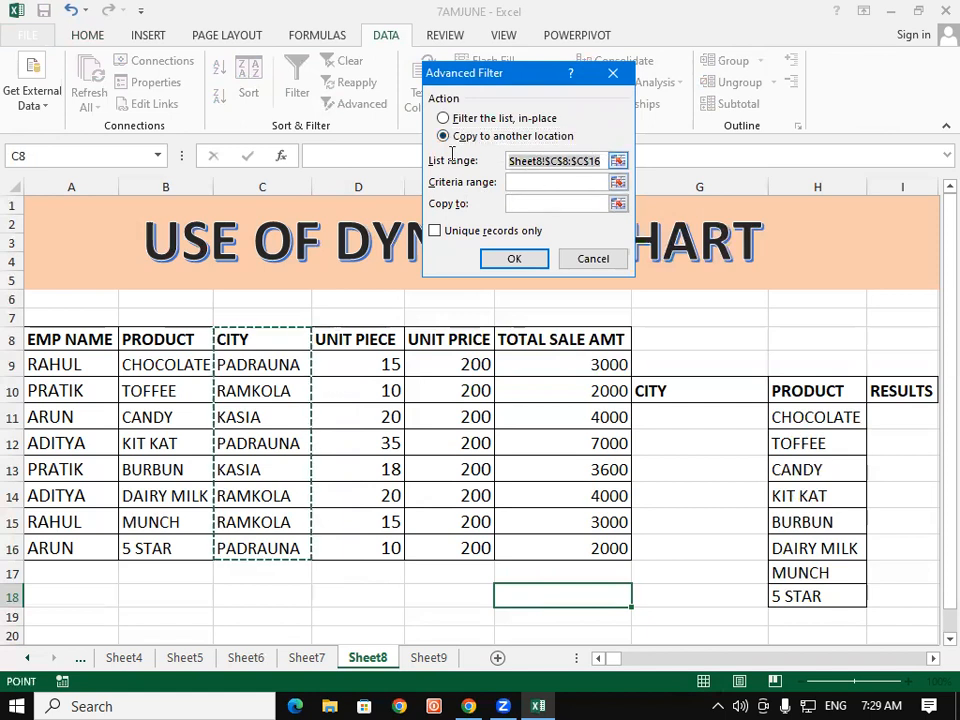
drag(257, 333, 259, 548)
click(515, 205)
click(279, 598)
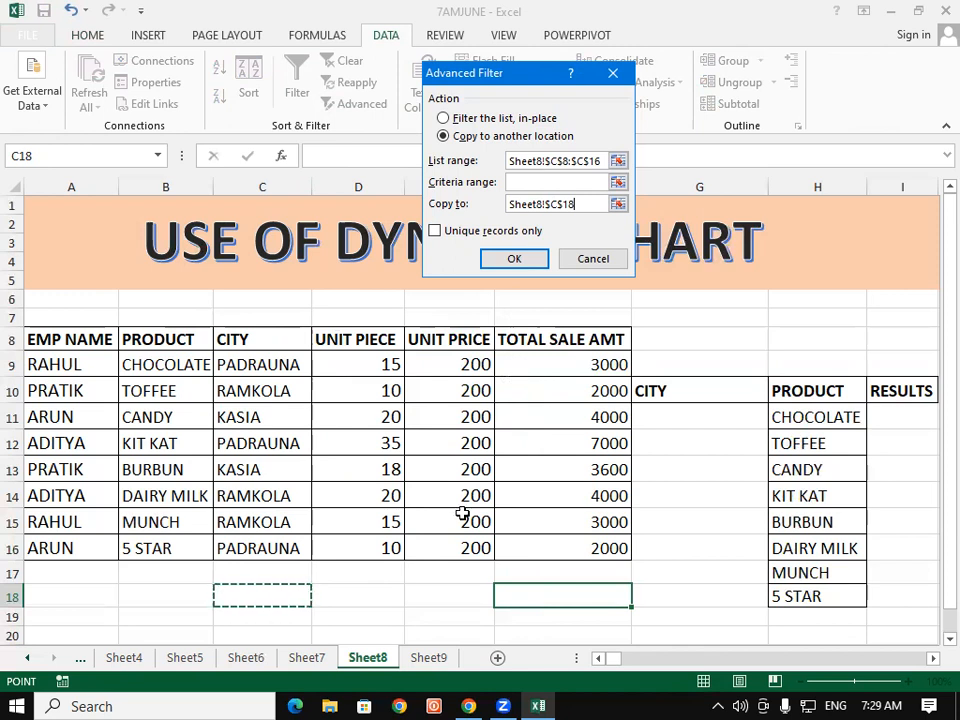
click(436, 231)
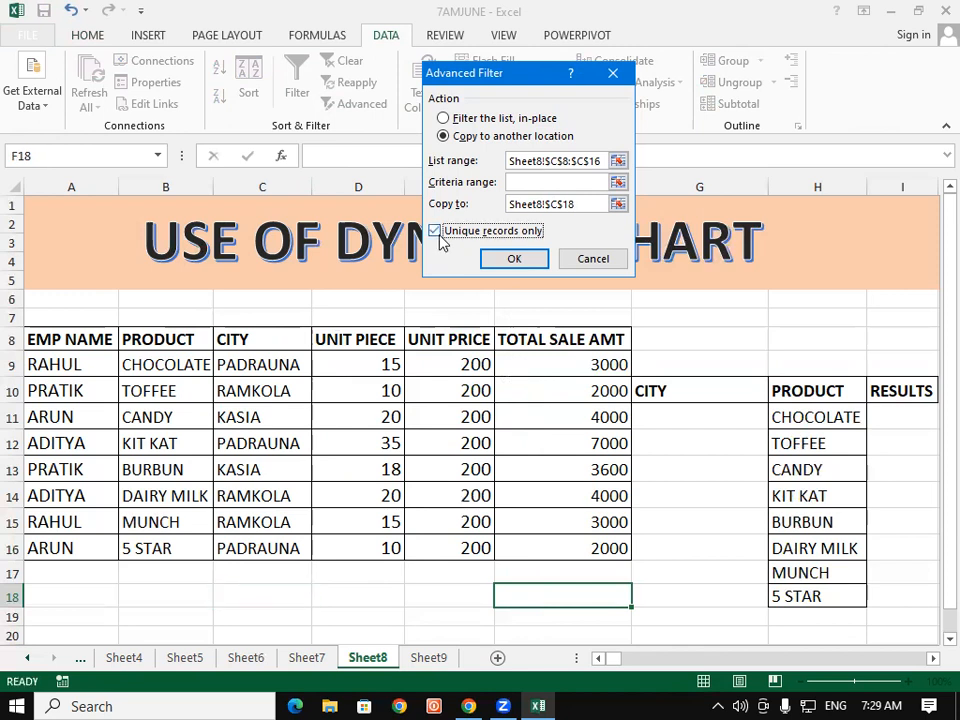
click(514, 259)
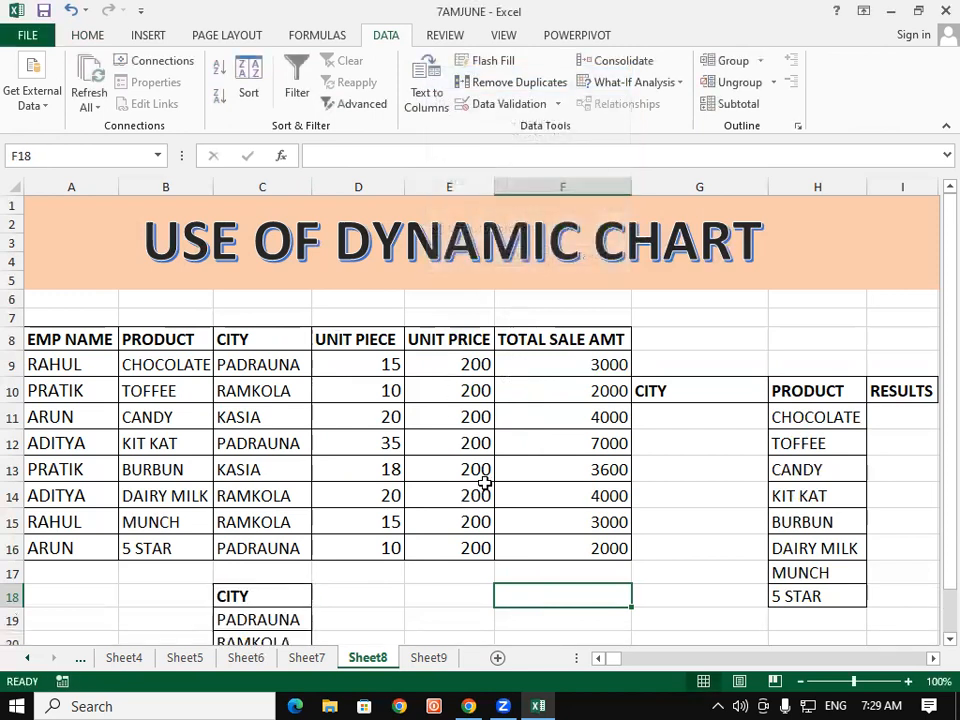
Step: Use Advanced Filter to copy unique records of the city range C9:C16 to another location starting at D18
scroll(486, 482, down, 1)
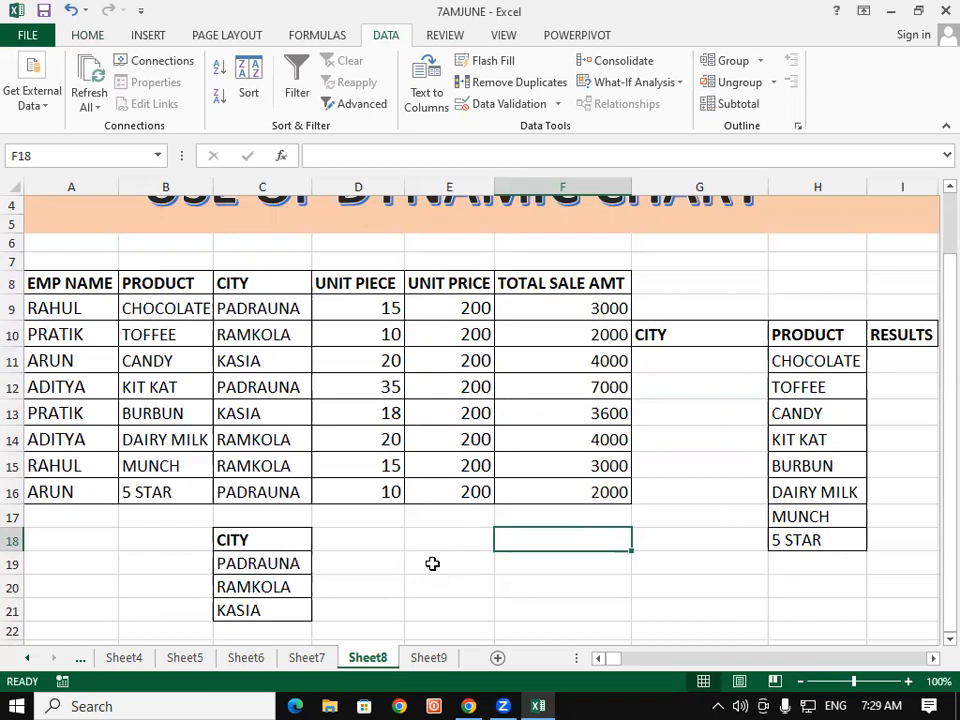
click(381, 538)
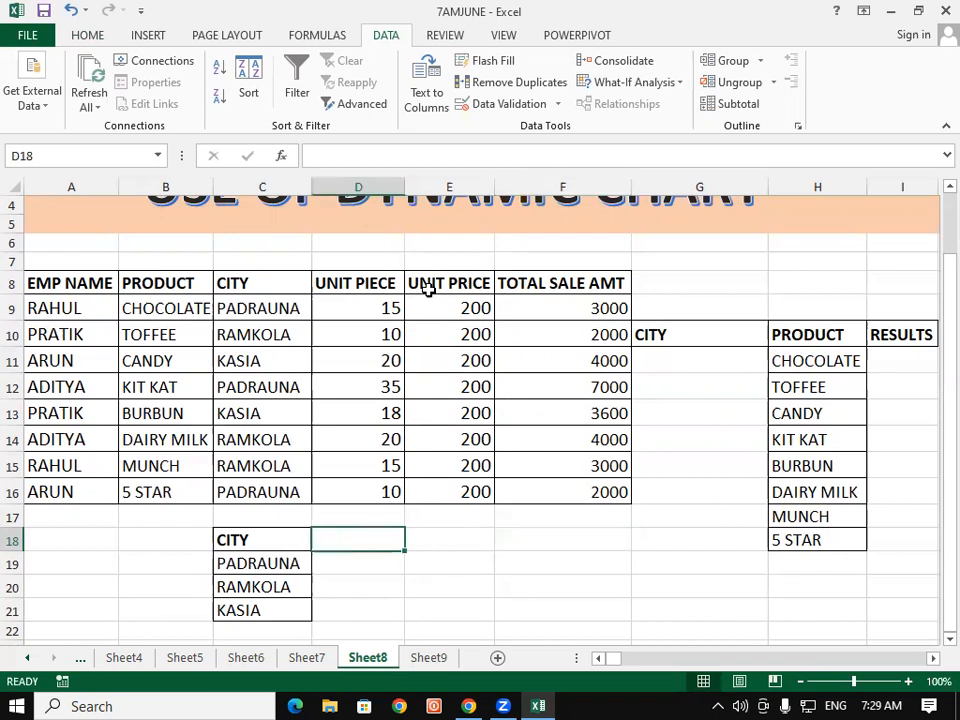
click(355, 103)
click(443, 136)
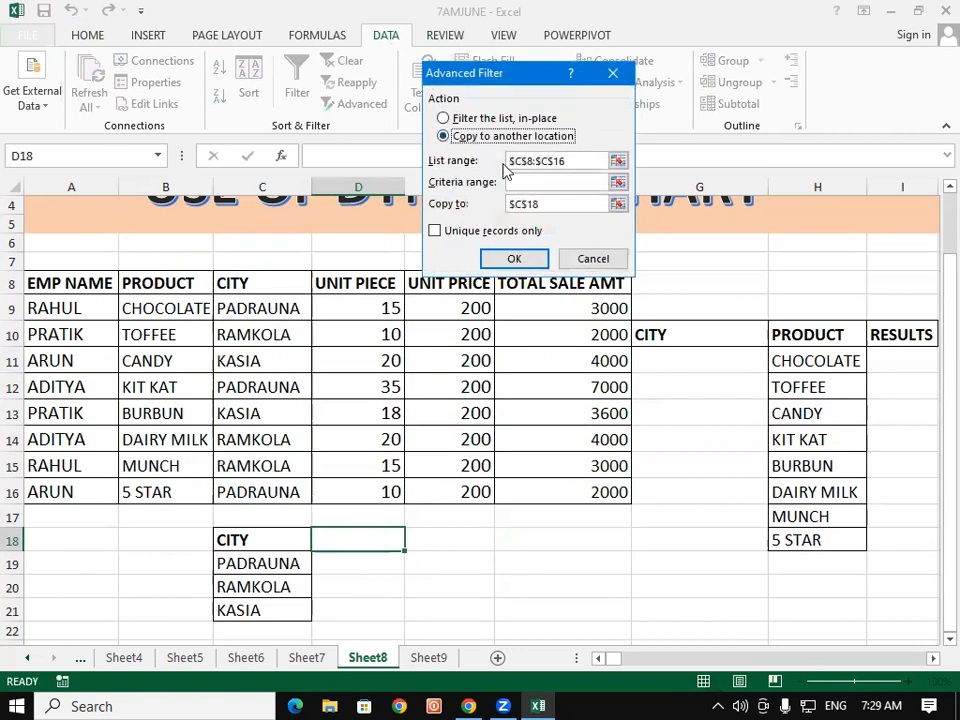
click(561, 160)
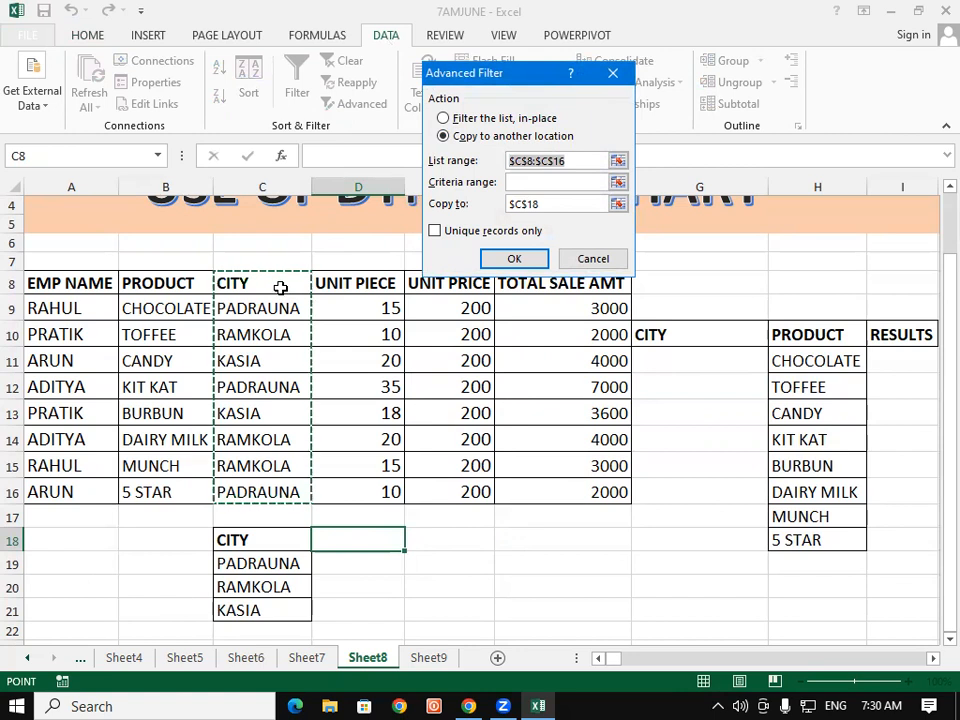
drag(285, 311, 276, 495)
drag(555, 206, 496, 207)
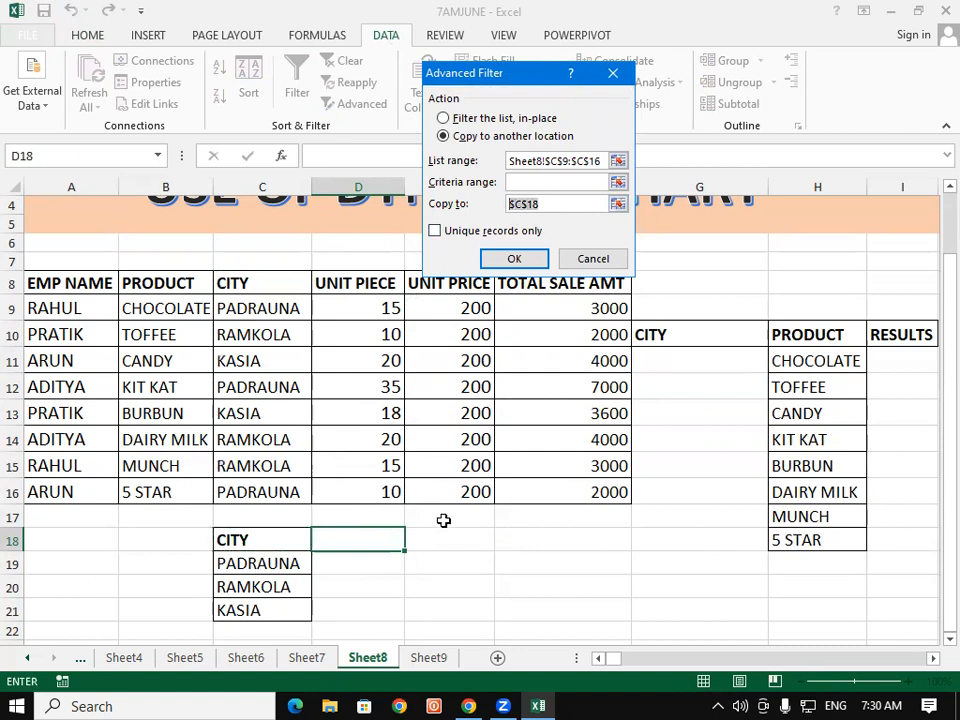
click(368, 542)
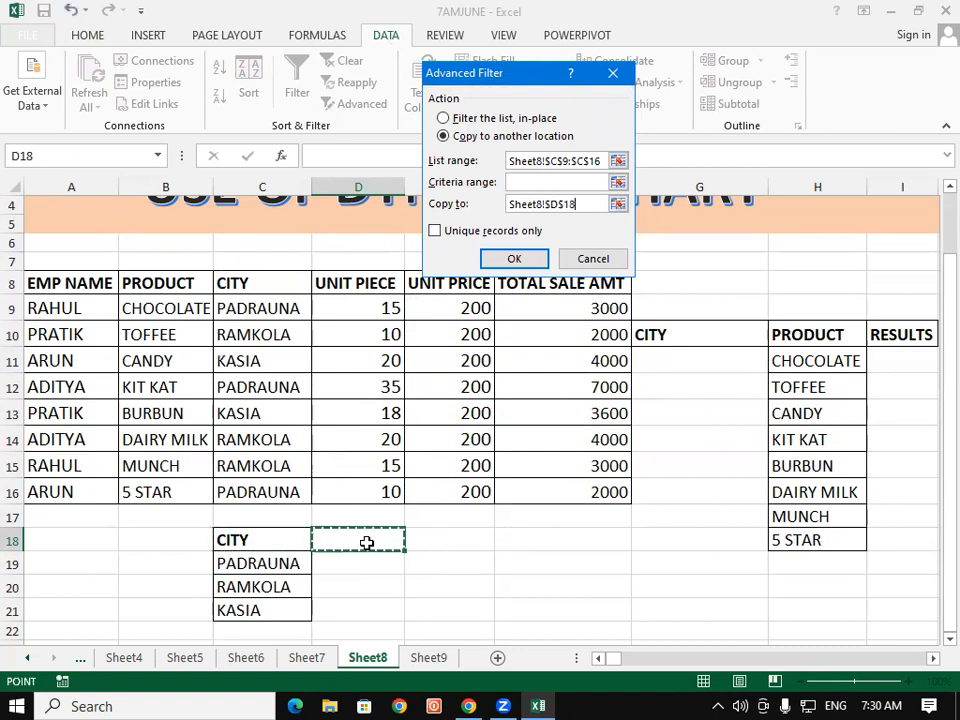
click(440, 236)
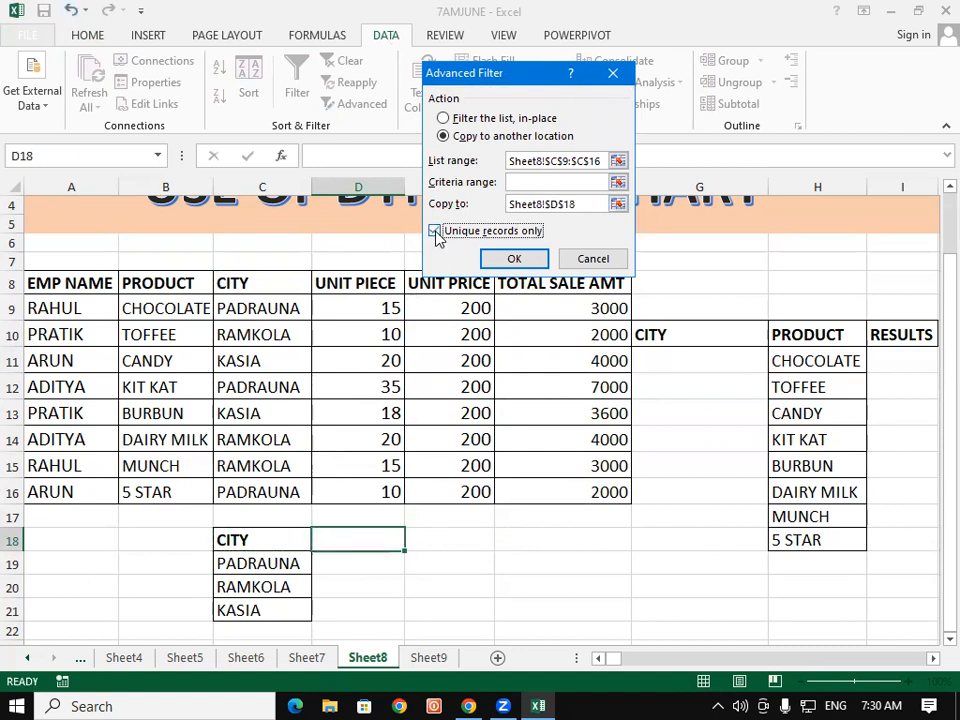
click(516, 260)
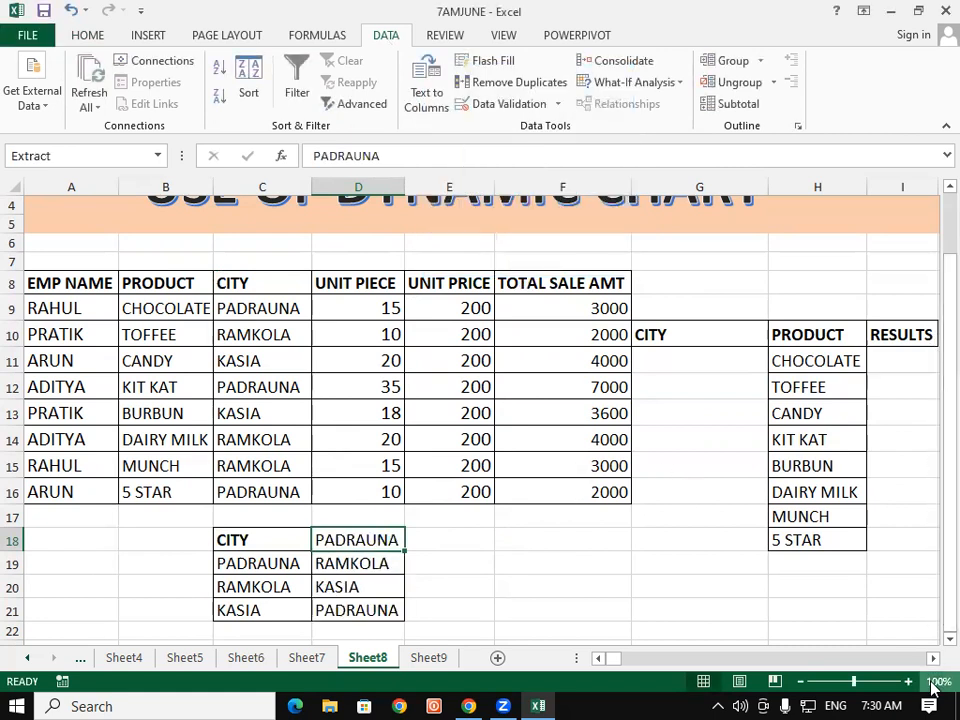
Step: Use Advanced Filter to copy unique records of the EMP NAME column A8:A16 to another location starting at A18
scroll(936, 645, down, 1)
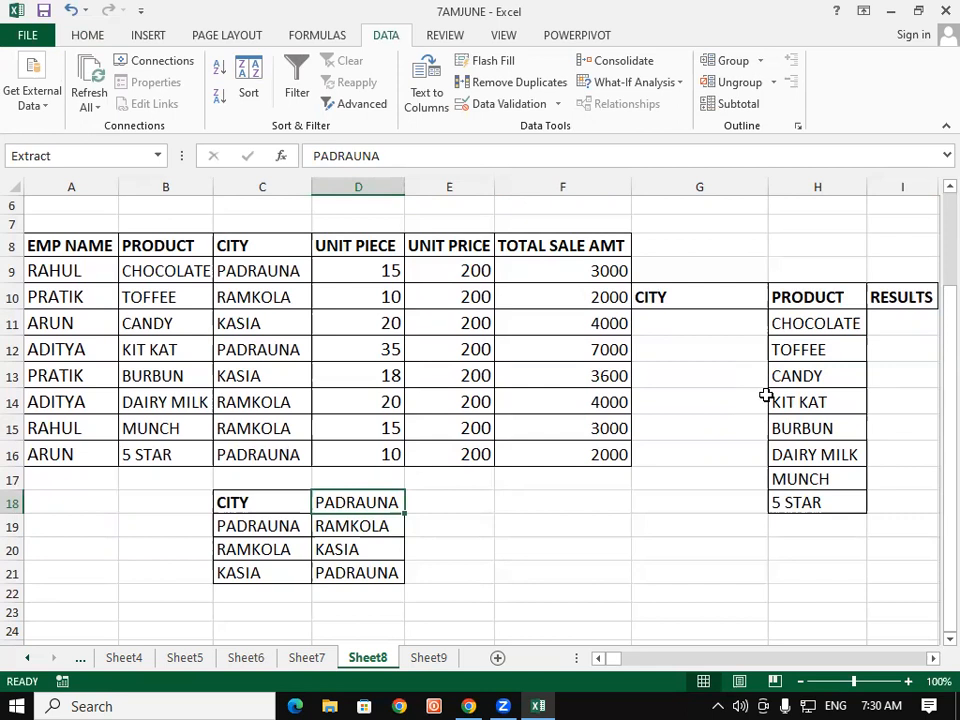
click(341, 110)
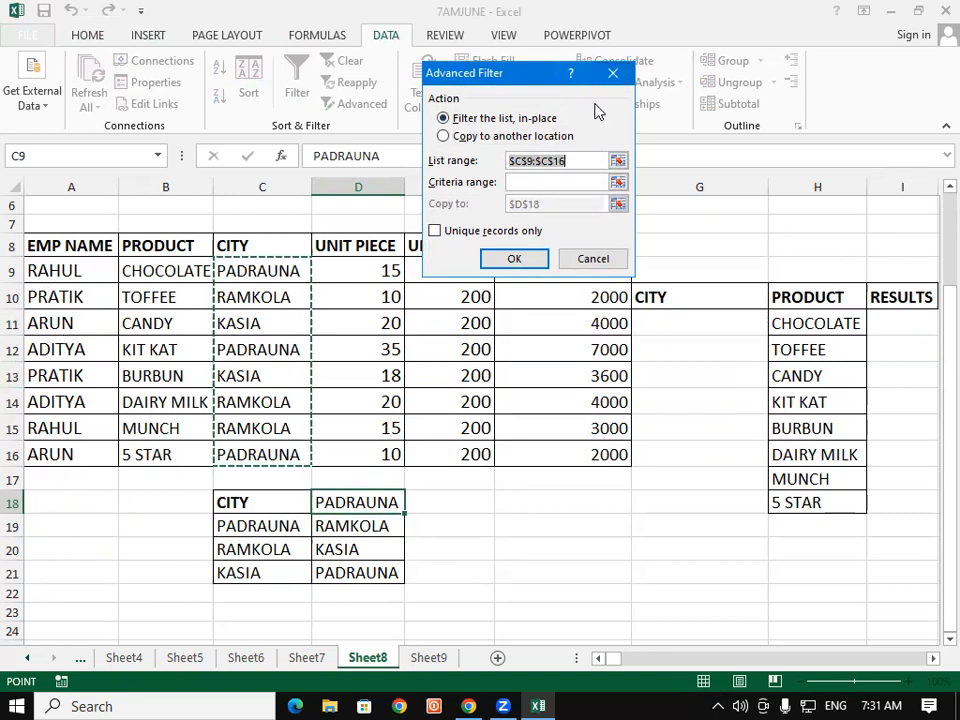
click(445, 136)
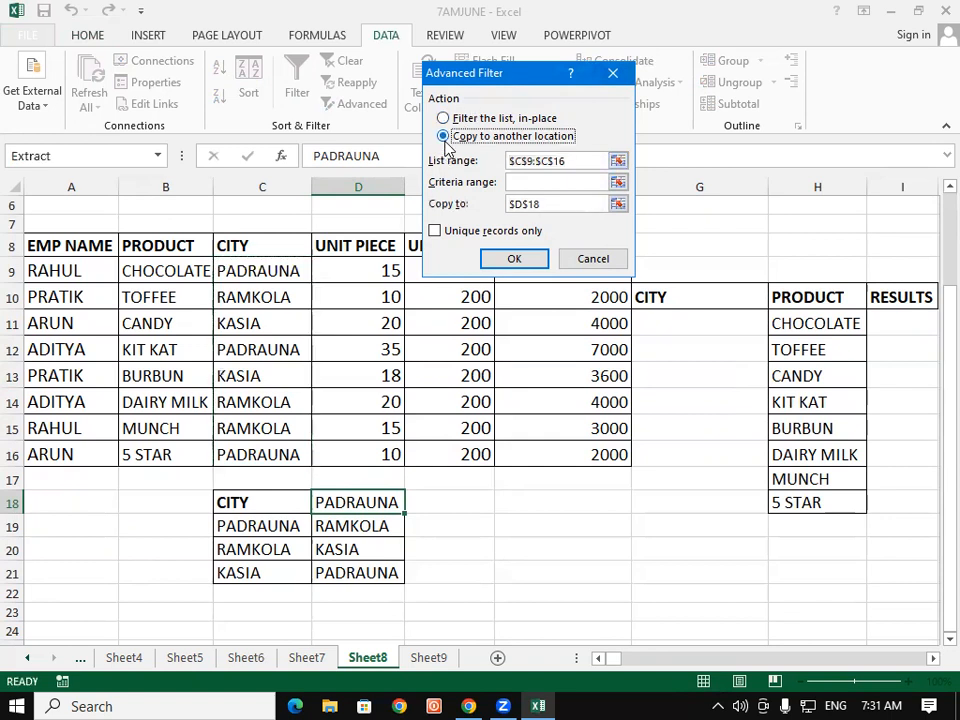
click(594, 158)
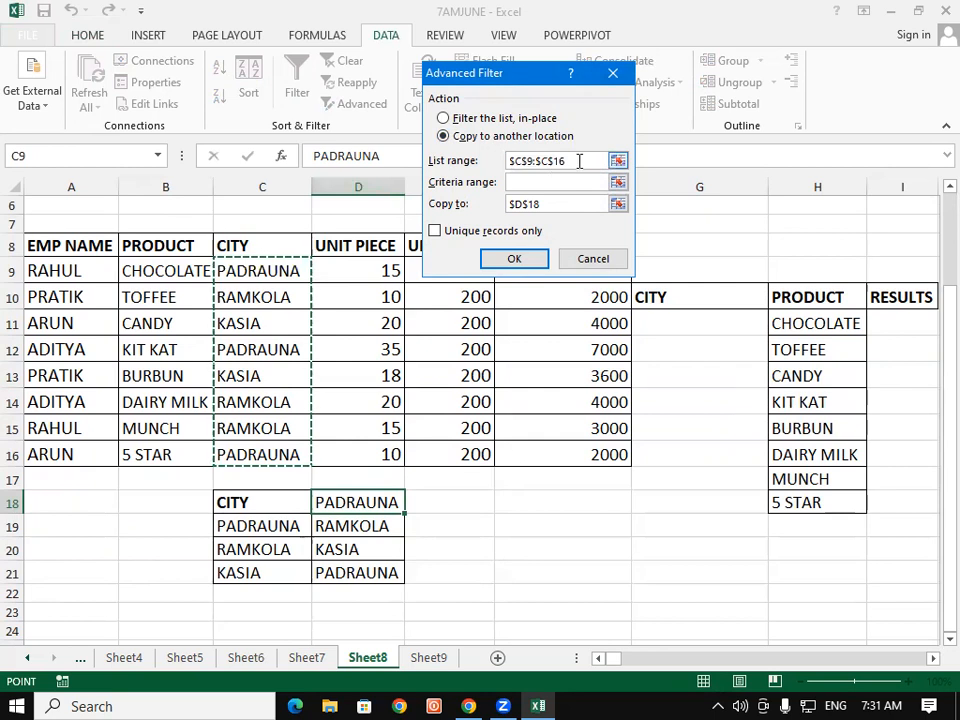
drag(579, 160, 499, 165)
drag(80, 248, 64, 452)
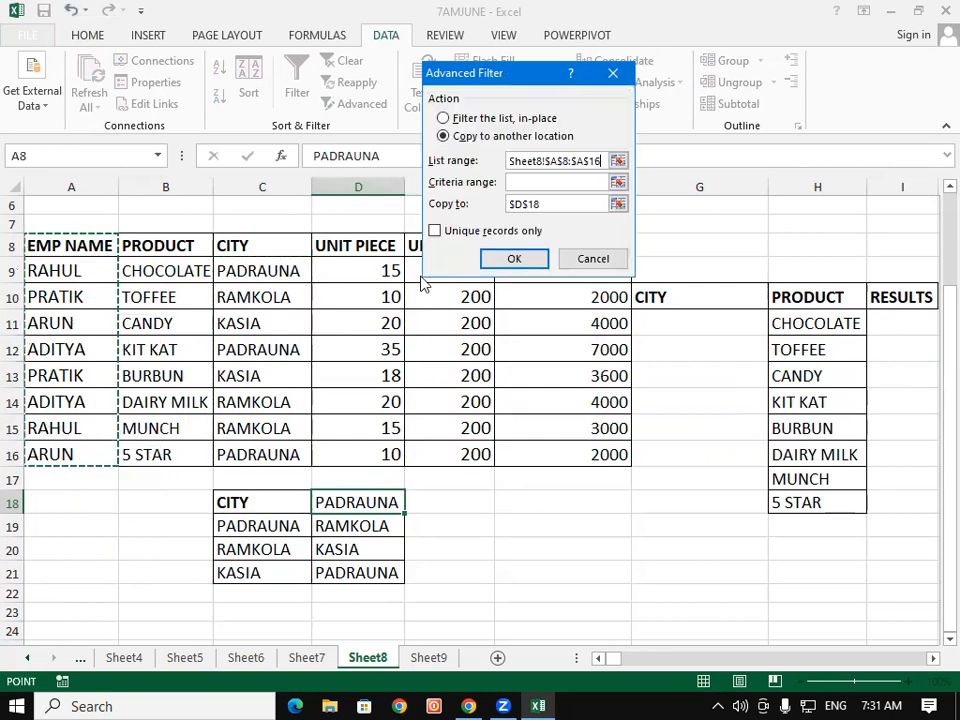
drag(551, 203, 494, 214)
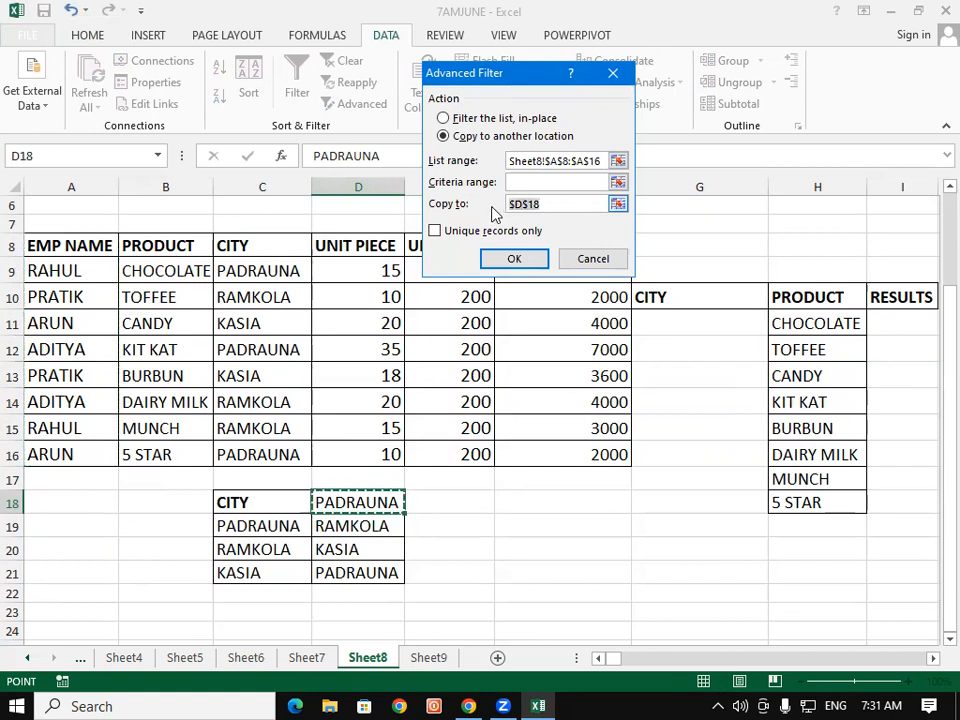
click(88, 498)
click(435, 231)
click(495, 259)
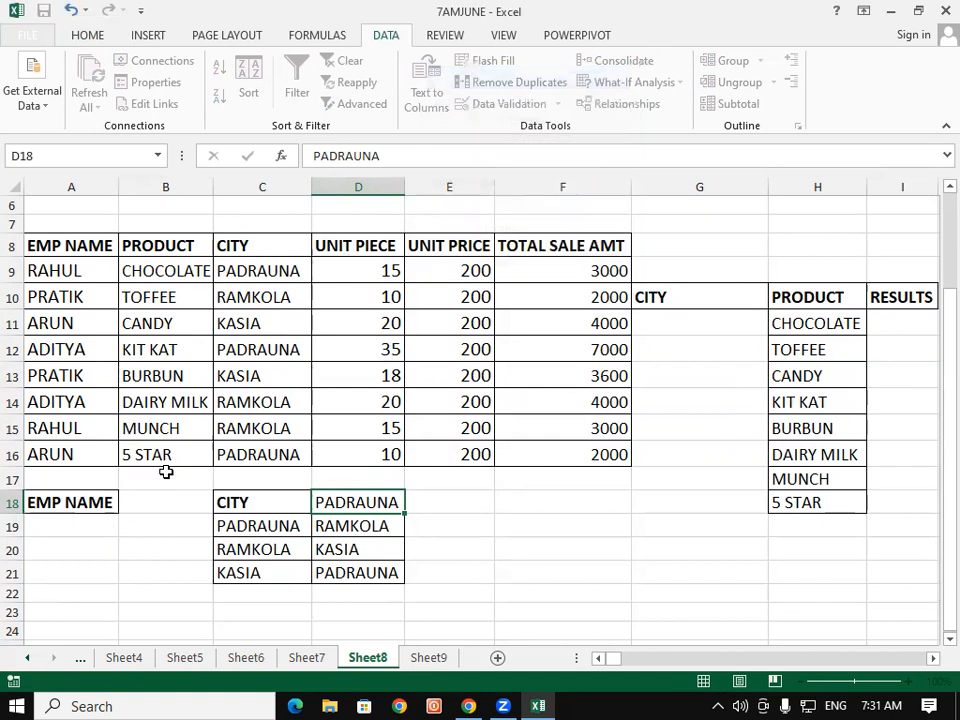
drag(88, 524, 95, 610)
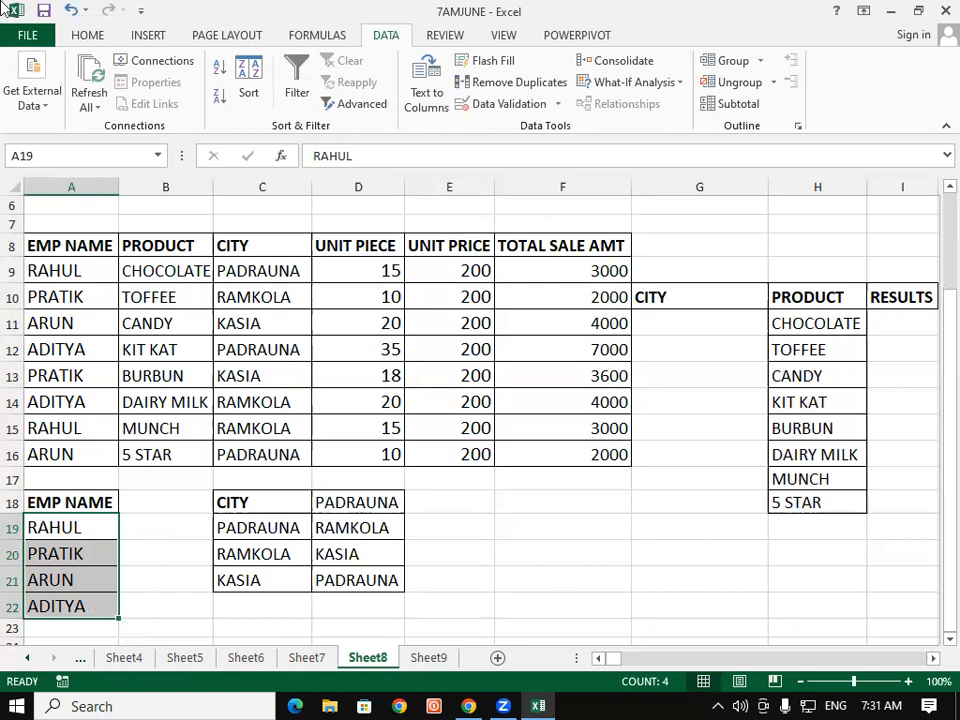
click(361, 105)
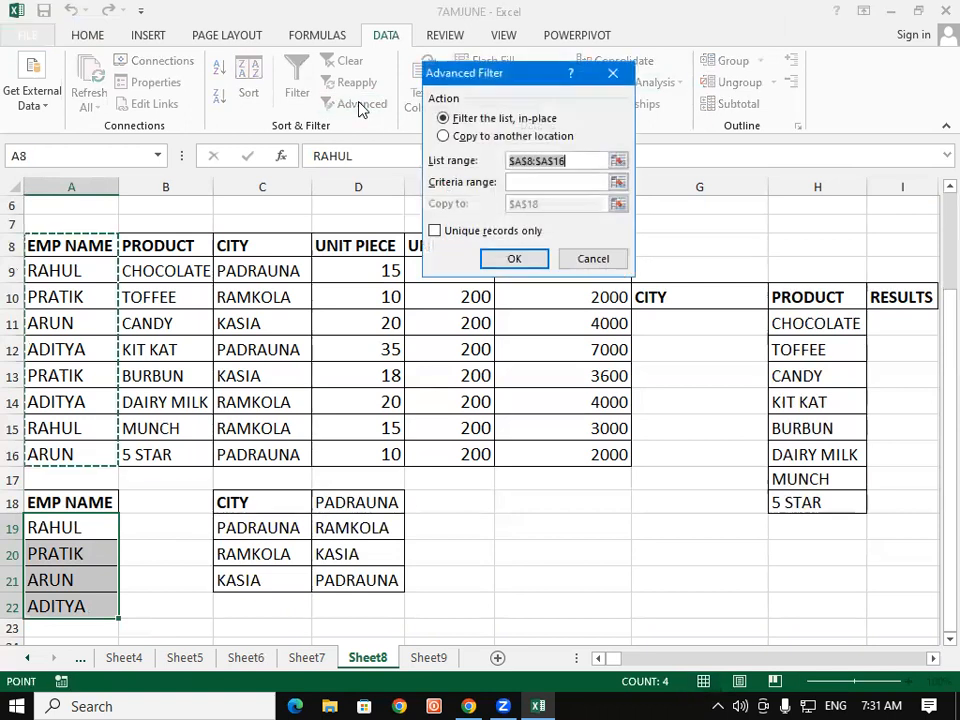
click(443, 137)
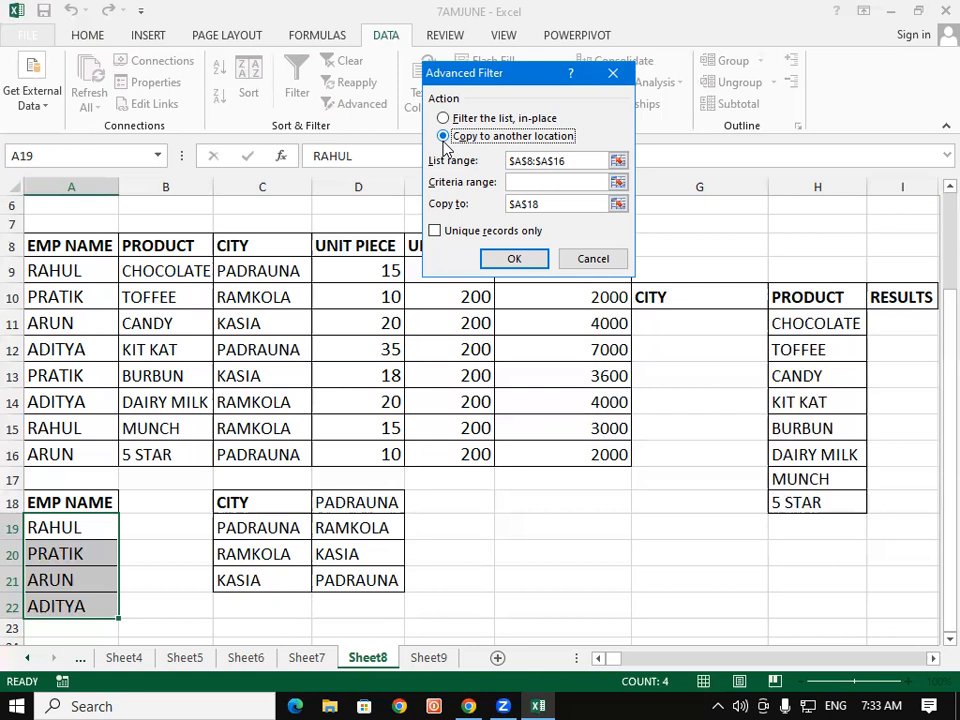
click(613, 73)
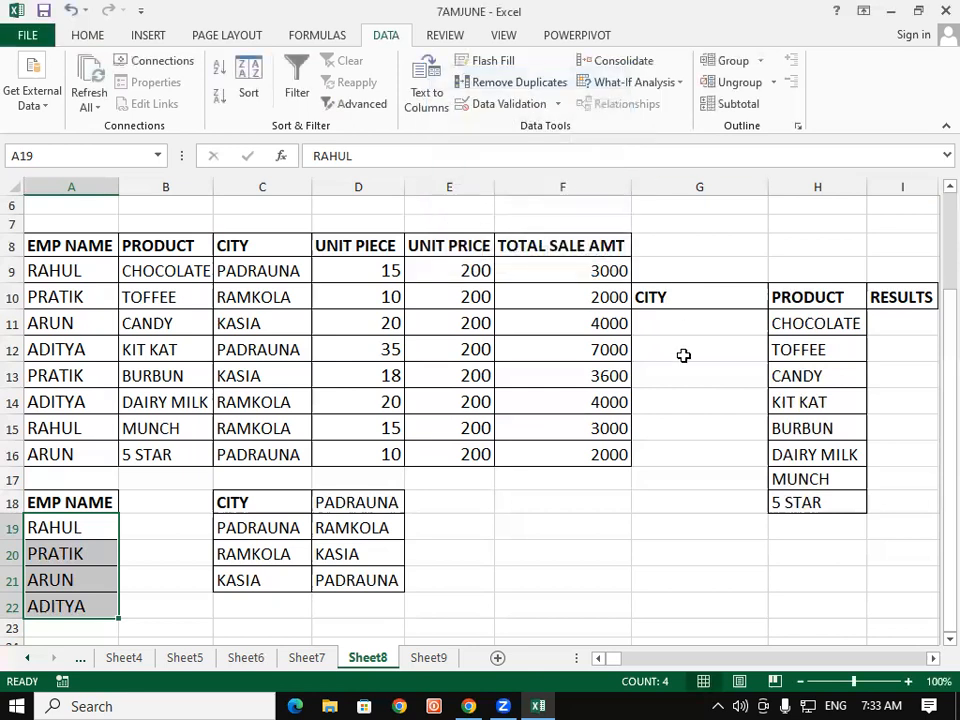
Step: Add a List data validation to cell G11 with the unique cities C19:C21 as its source
click(675, 322)
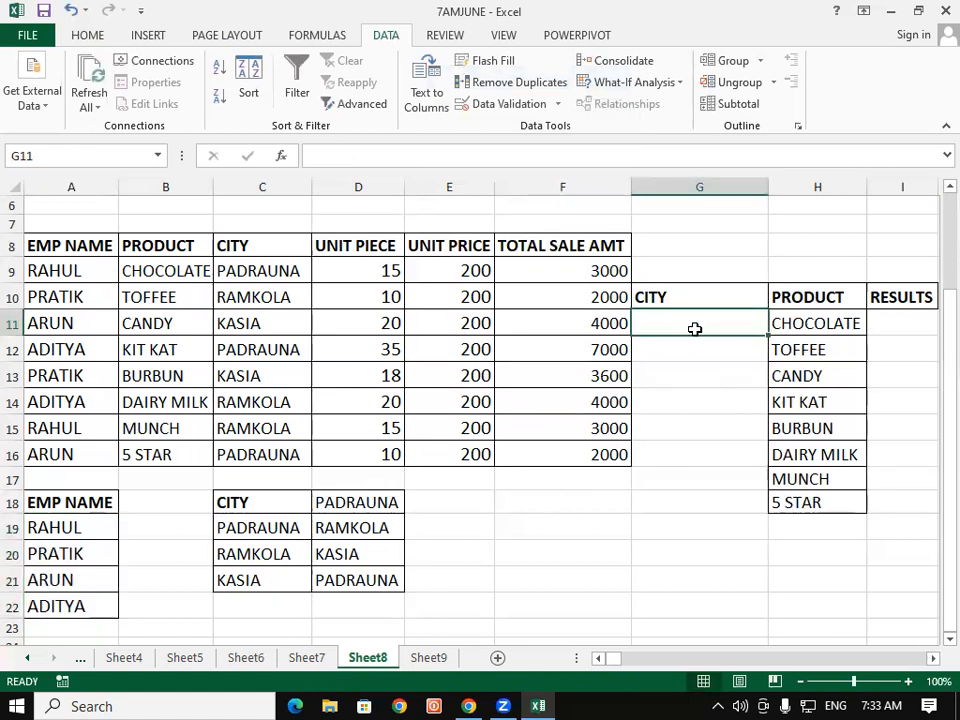
click(686, 302)
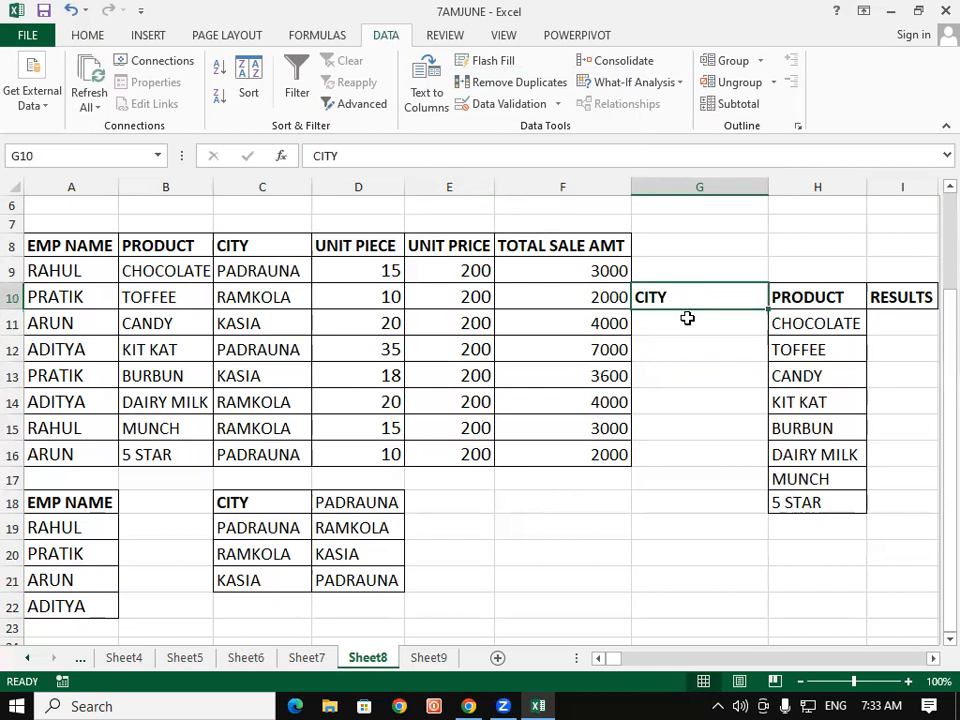
click(687, 318)
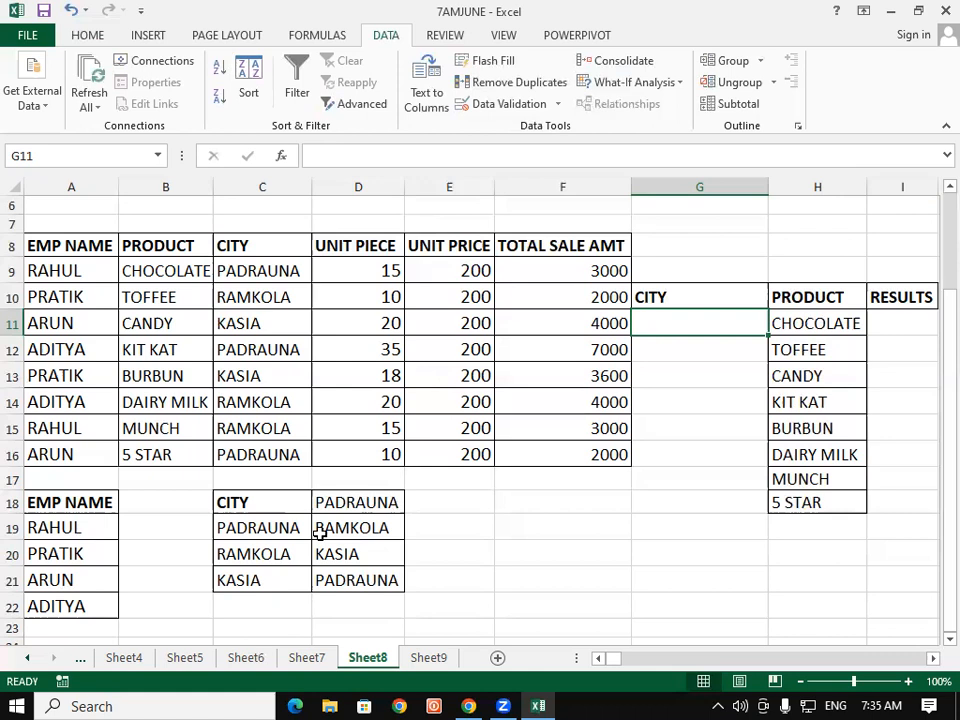
drag(686, 324, 697, 492)
click(666, 327)
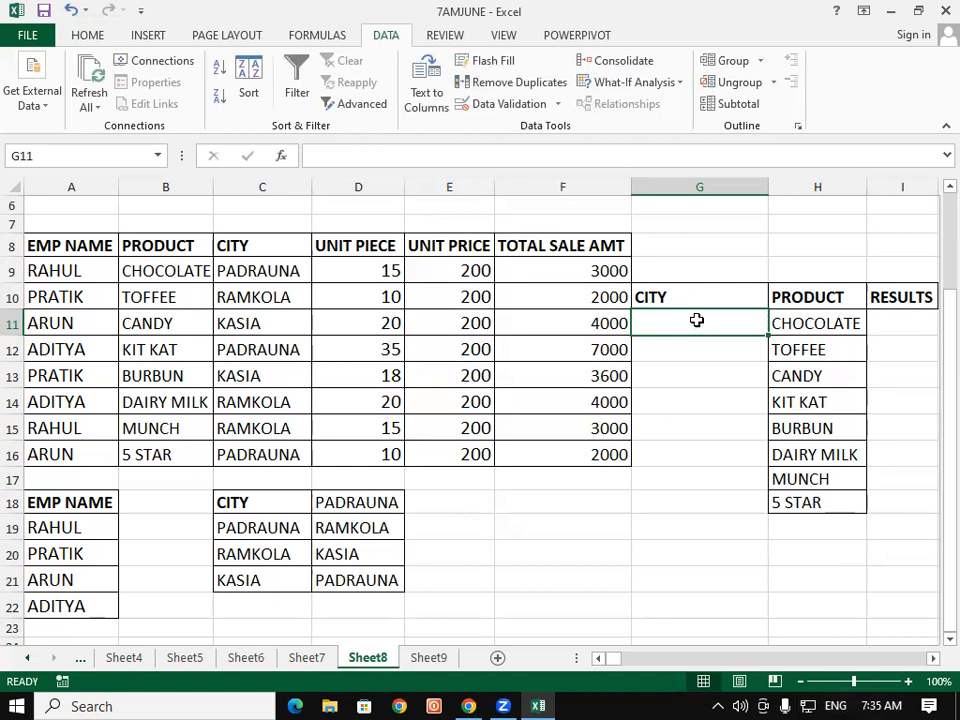
click(487, 103)
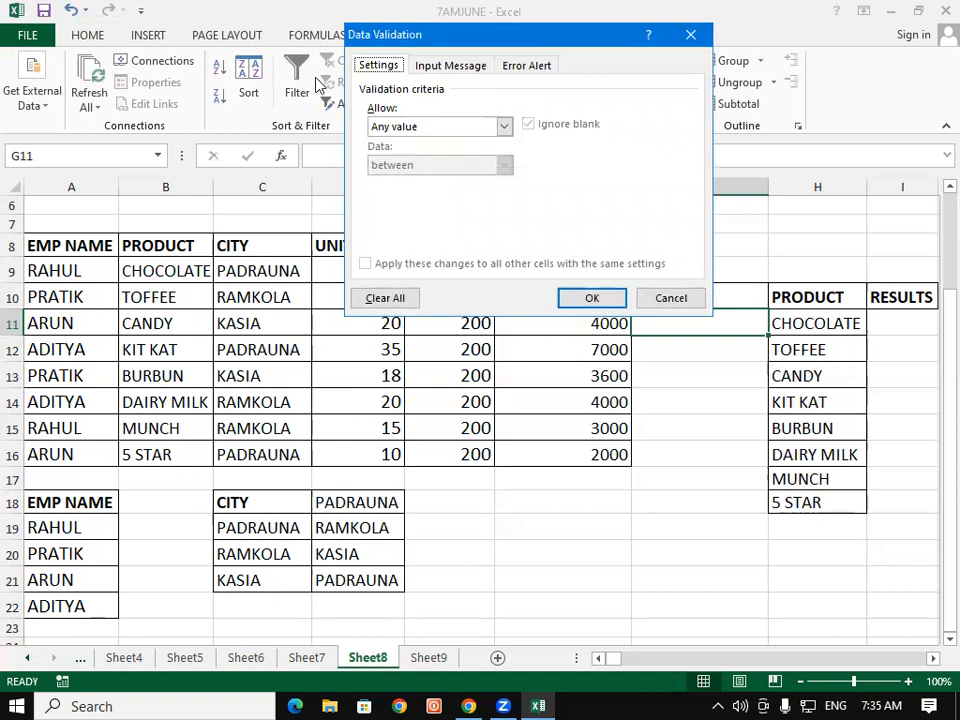
click(380, 128)
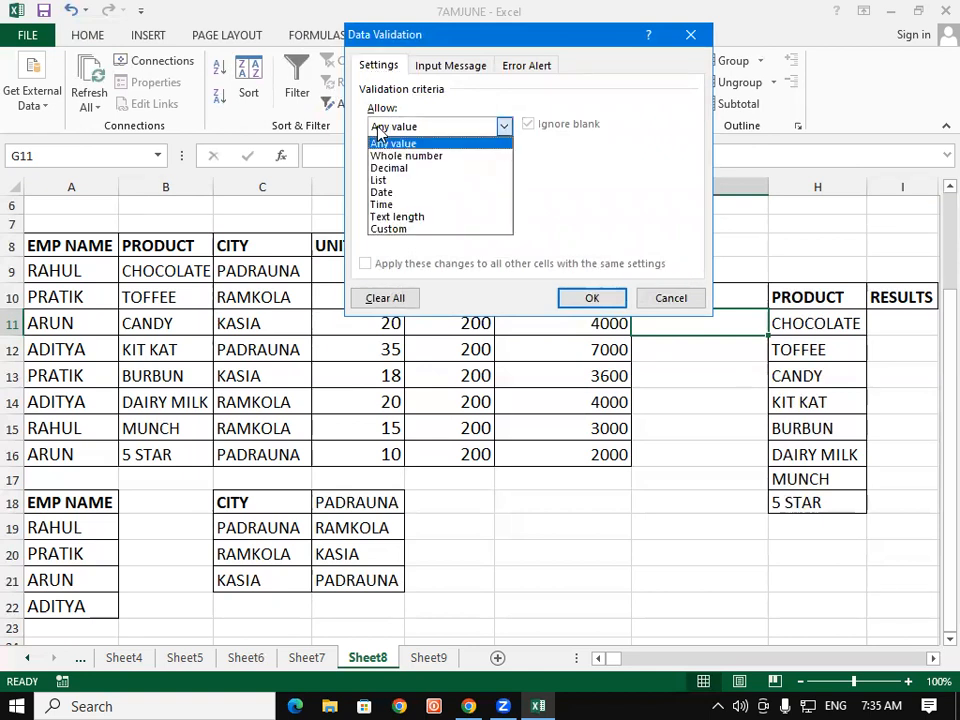
click(385, 180)
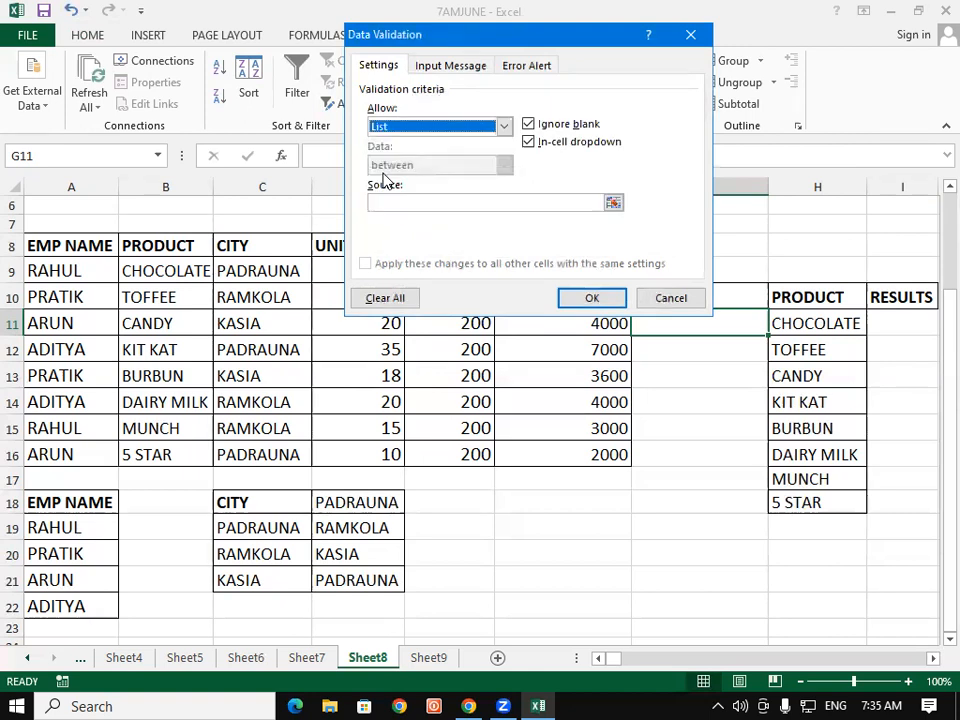
click(391, 201)
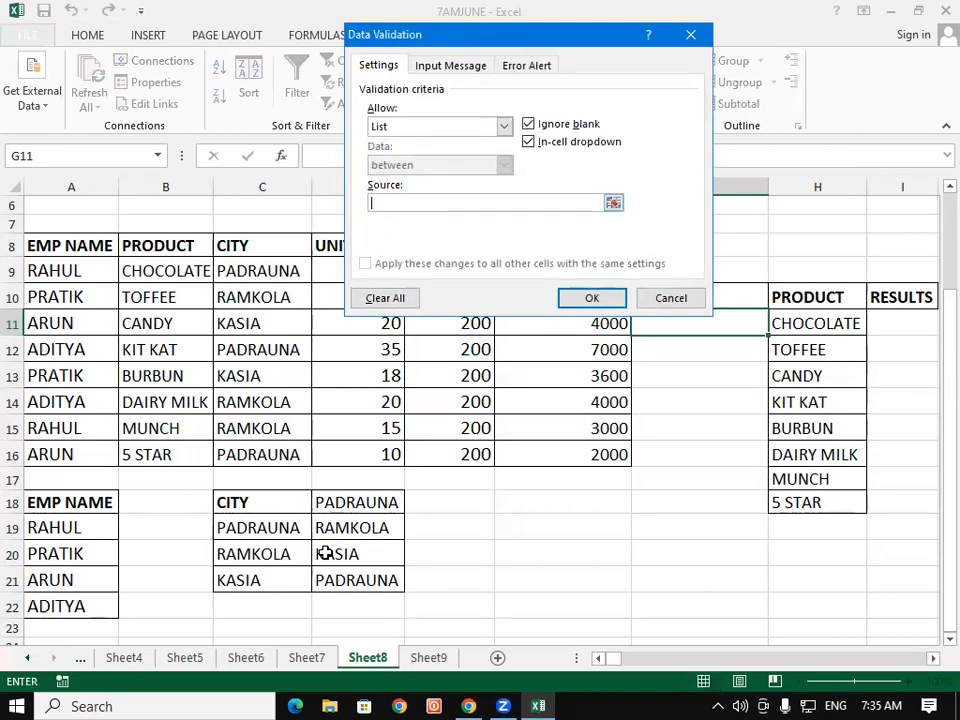
drag(285, 527, 281, 572)
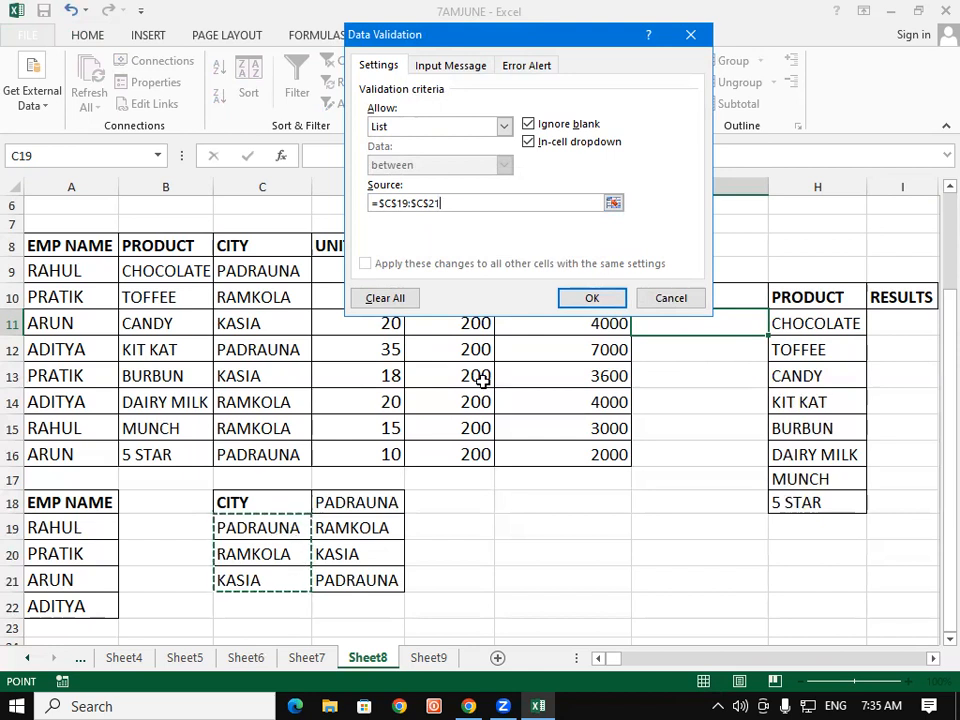
click(572, 298)
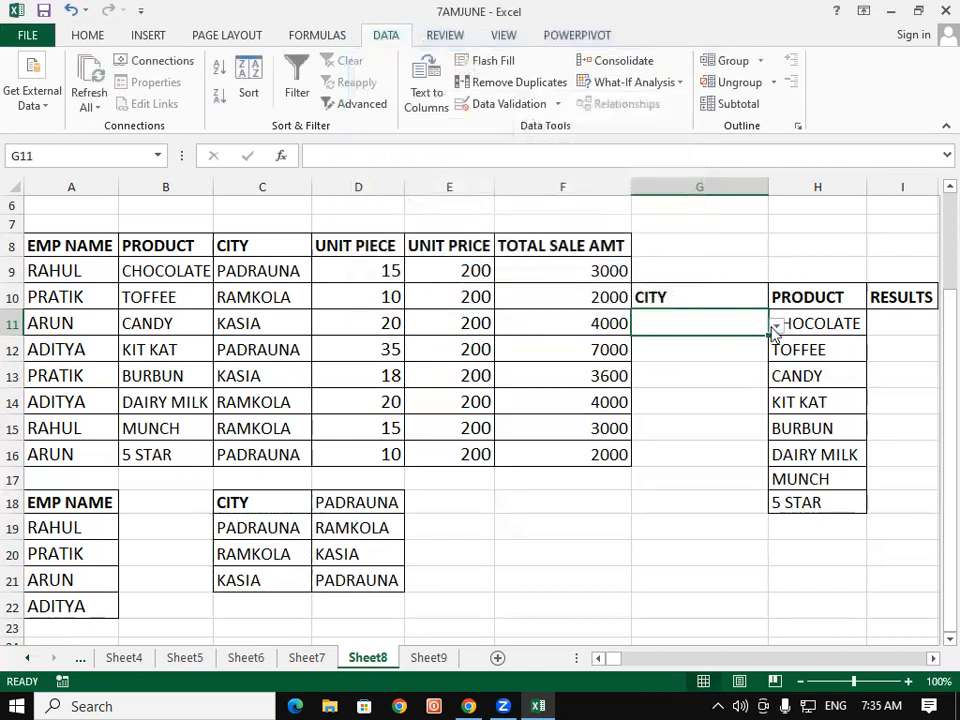
Step: Try the city dropdown in G11, ending with PADRAUNA selected
click(775, 328)
click(690, 341)
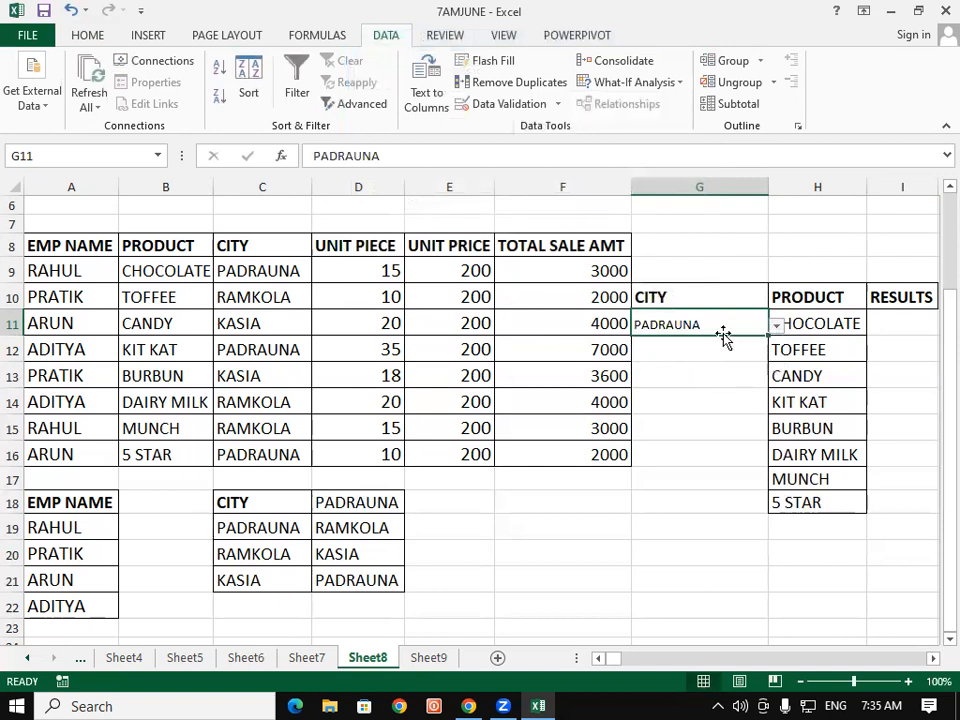
click(776, 325)
click(732, 320)
click(776, 327)
click(731, 355)
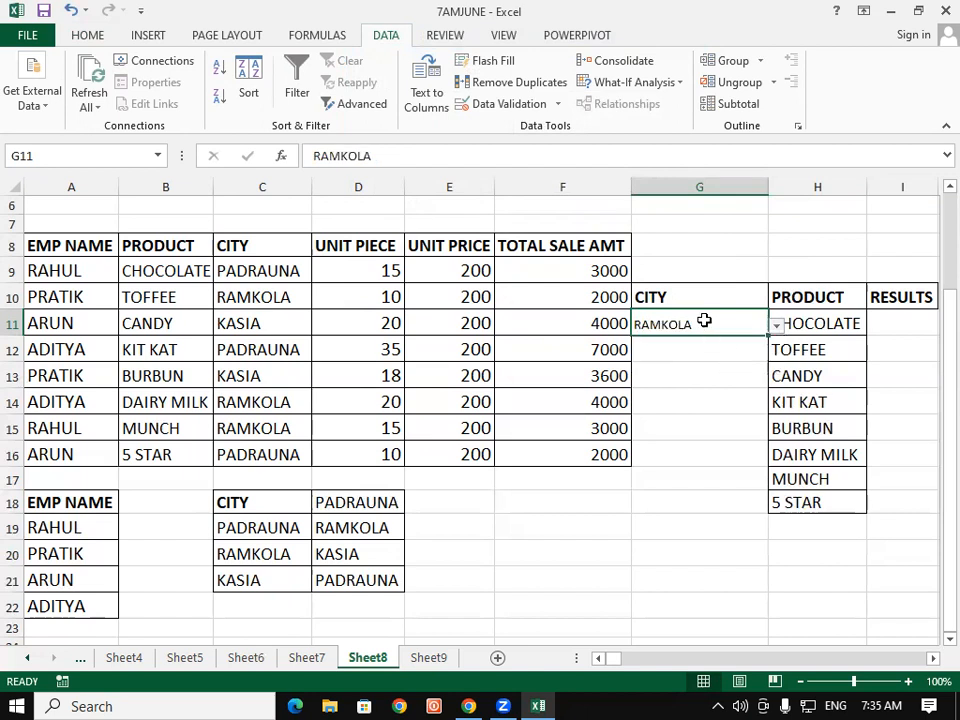
click(776, 328)
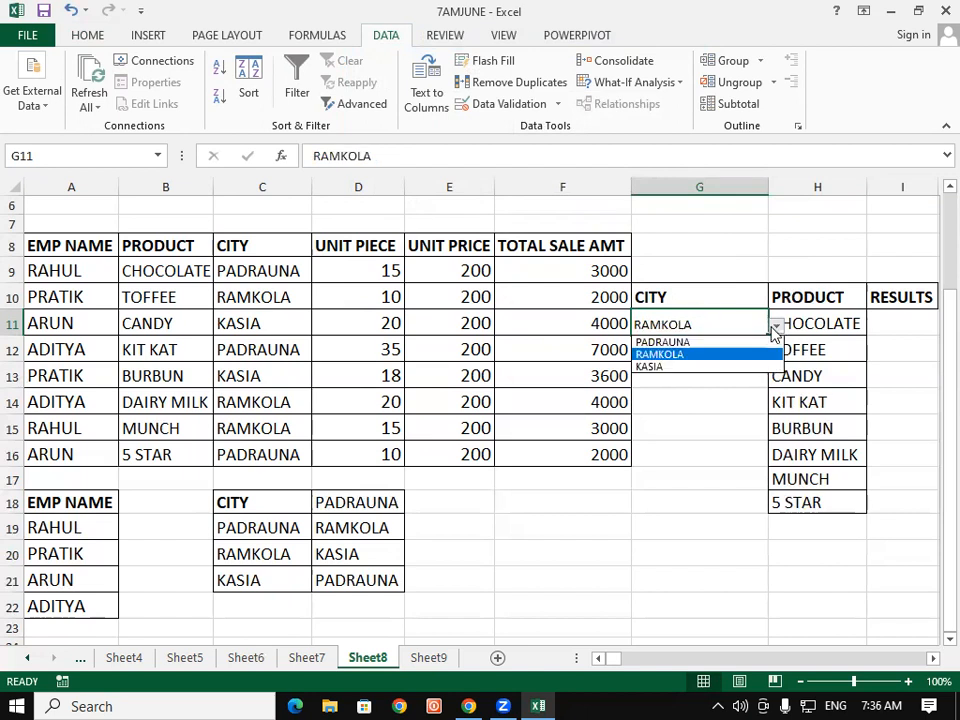
click(744, 341)
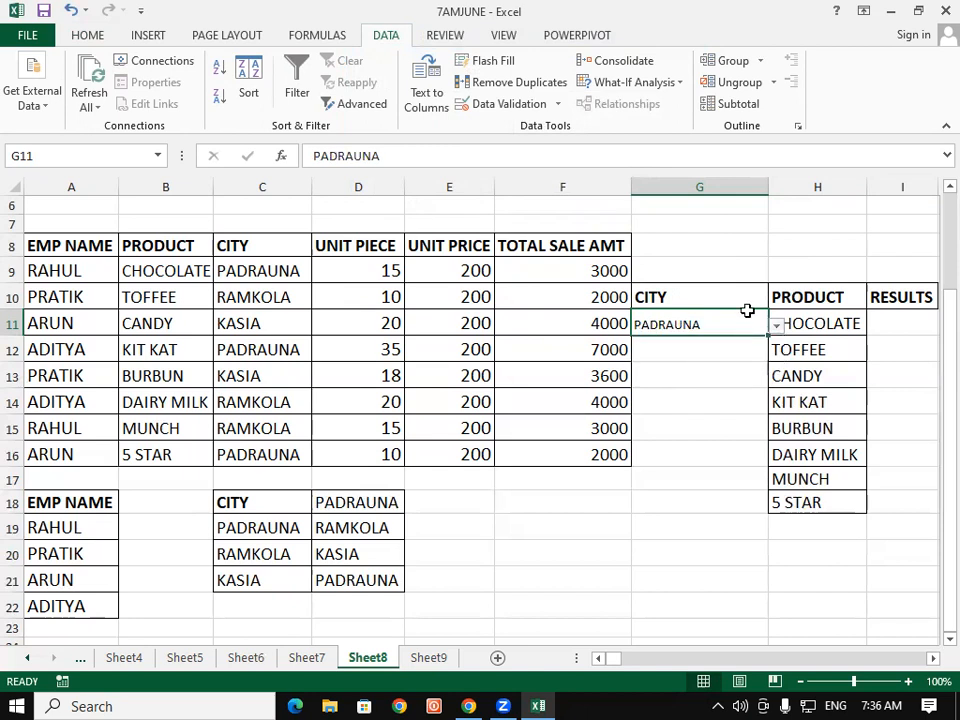
Step: In I11, enter the formula =SUMIFS(F8:F16,C8:C16,$G$11,H10:H18,H11) summing sales for the selected city and product
click(909, 322)
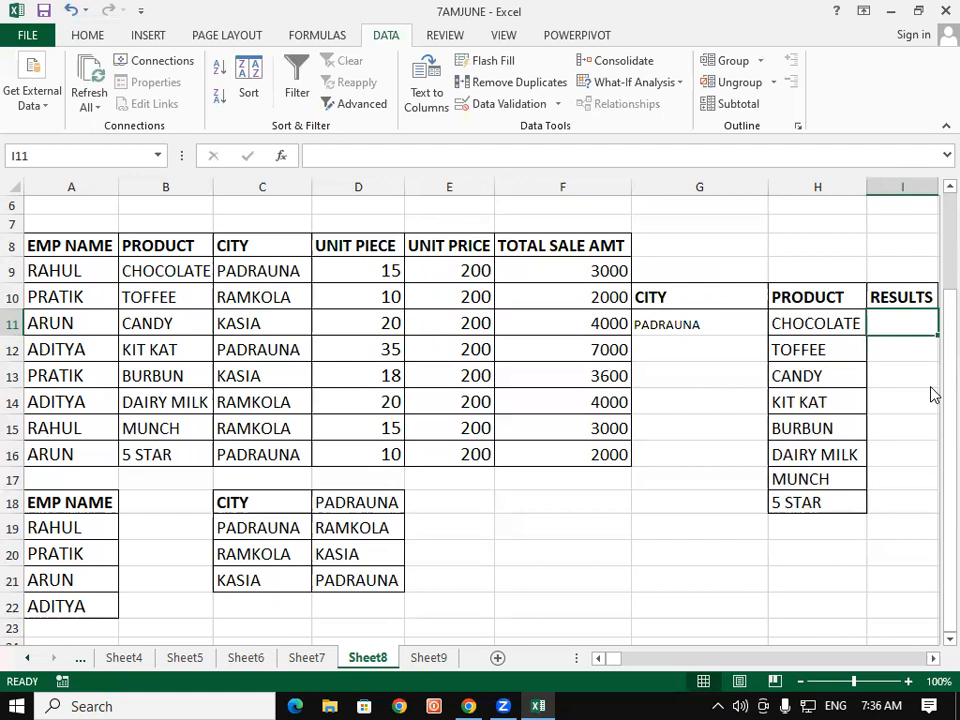
text(=)
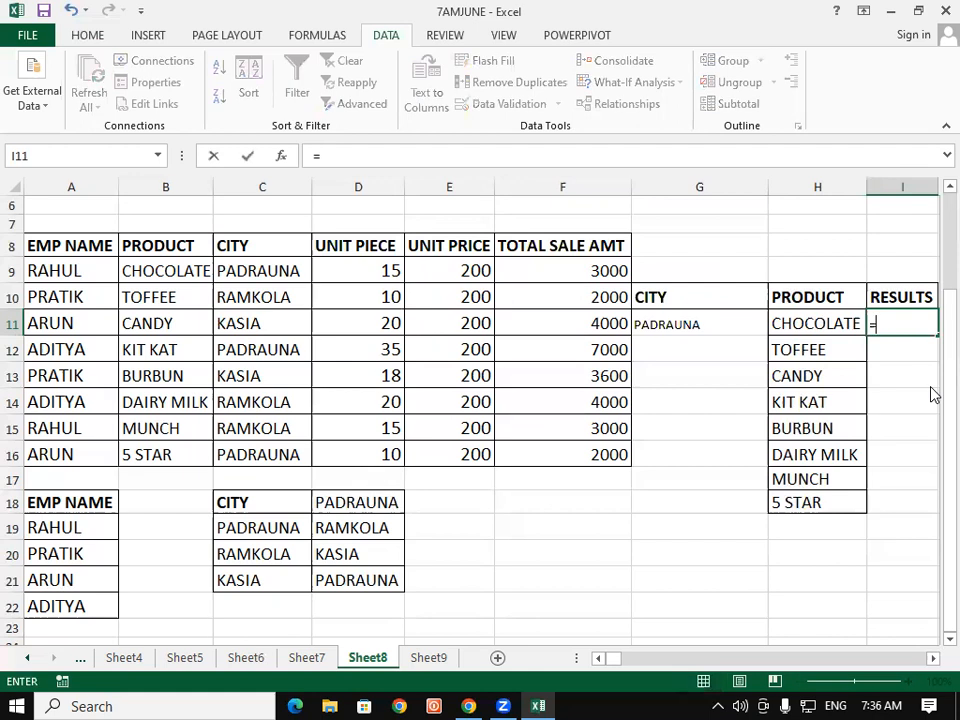
text(sumifs)
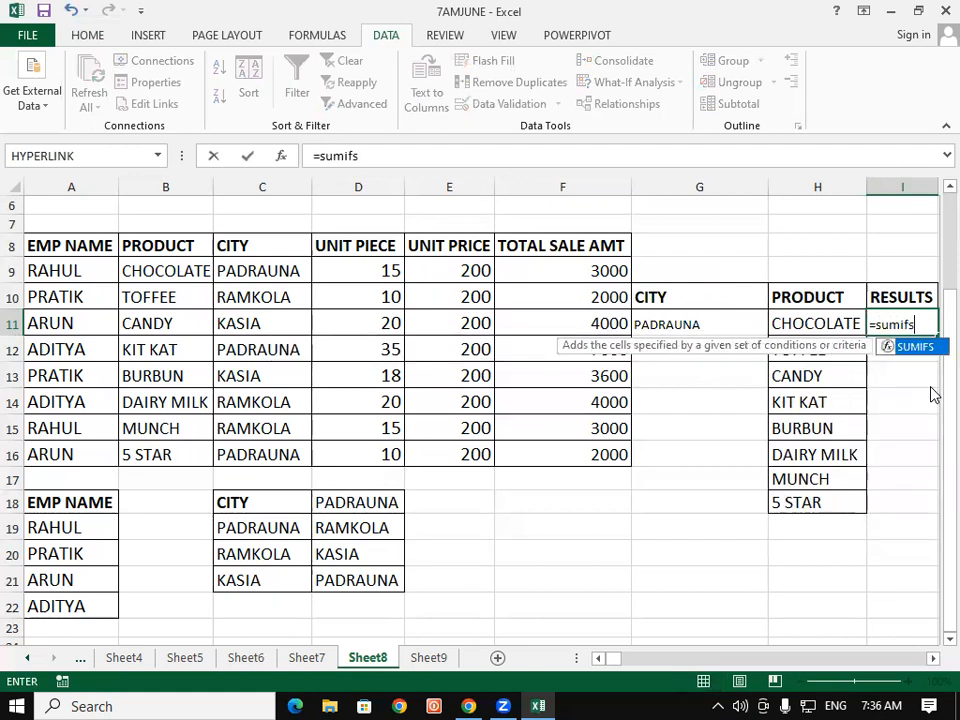
key(Tab)
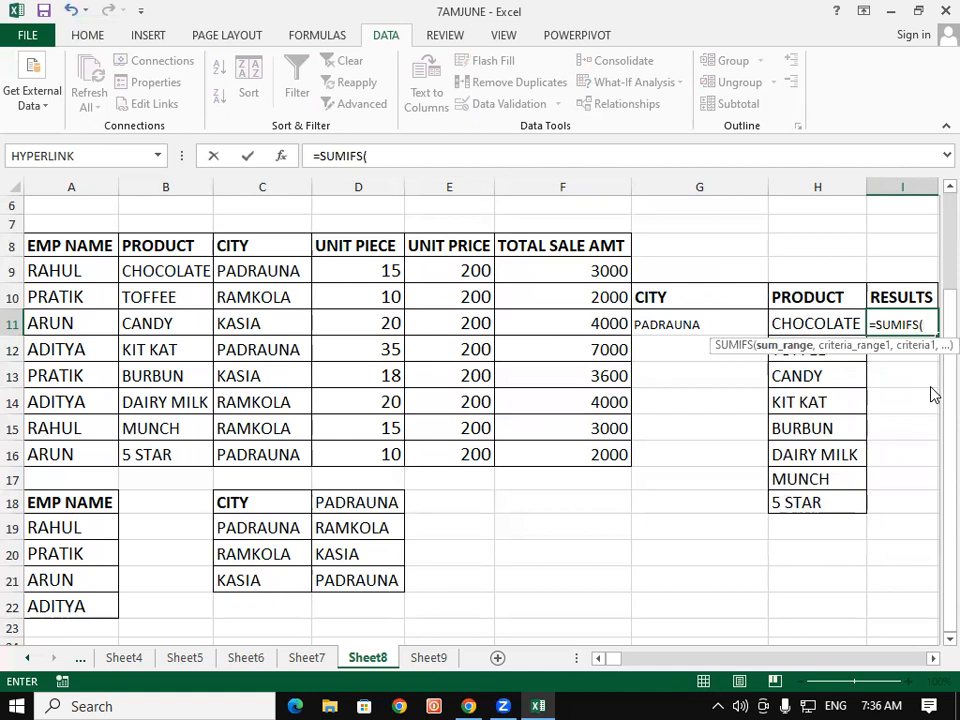
drag(557, 246, 570, 454)
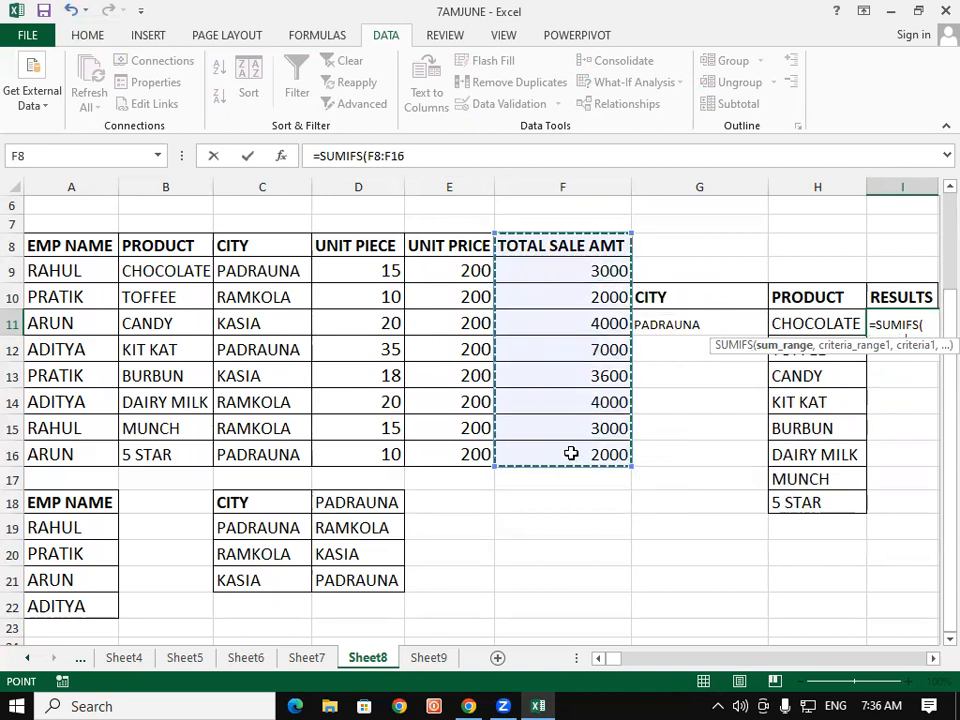
text(,)
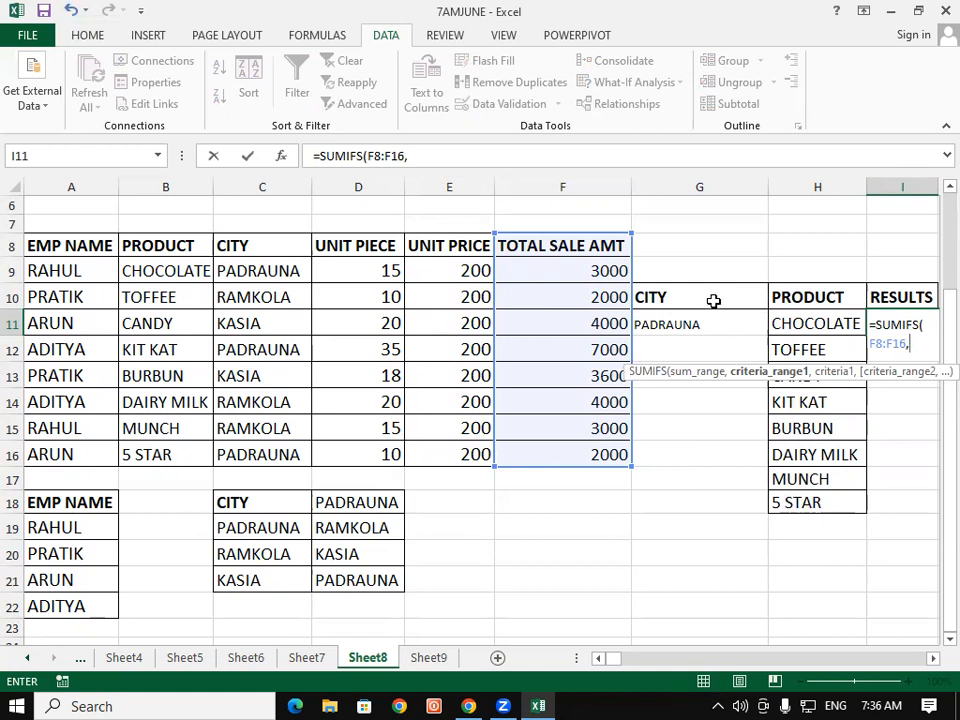
drag(265, 246, 271, 454)
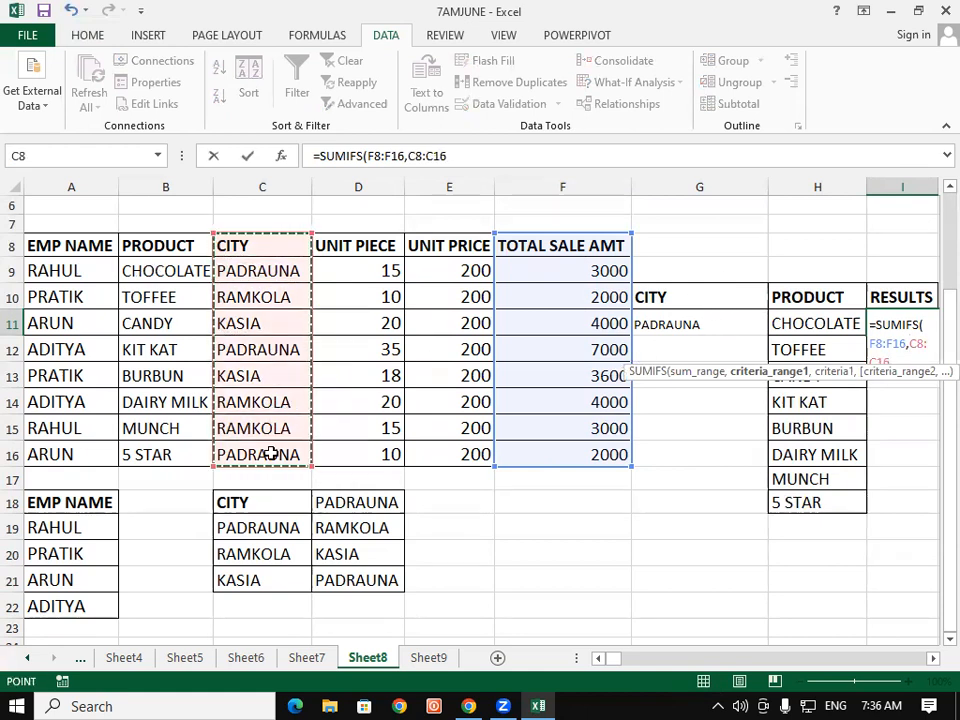
text(,)
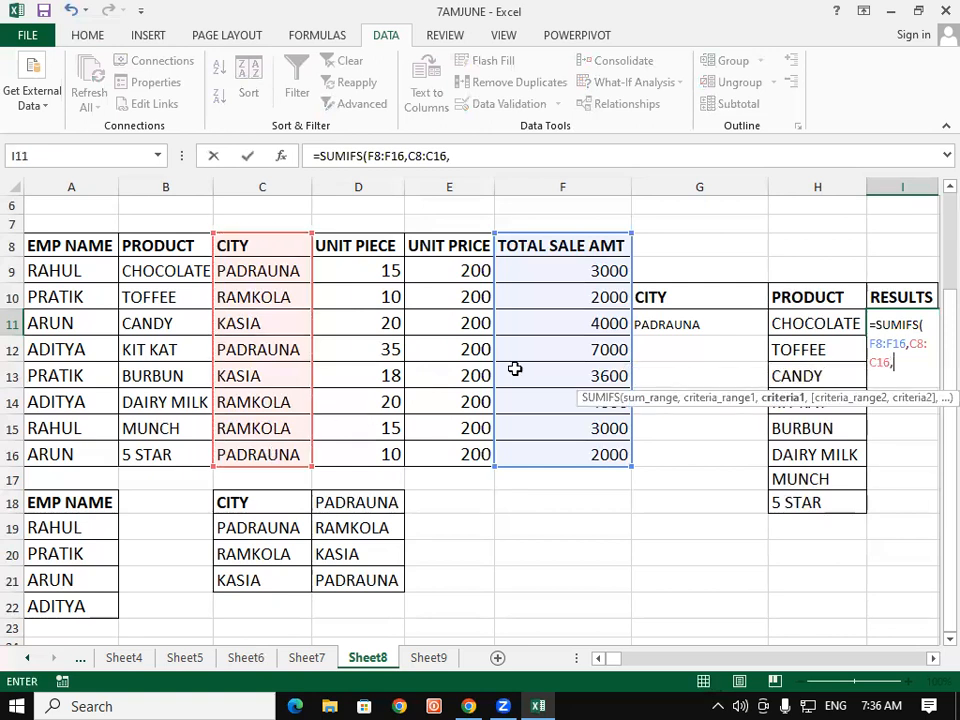
click(639, 323)
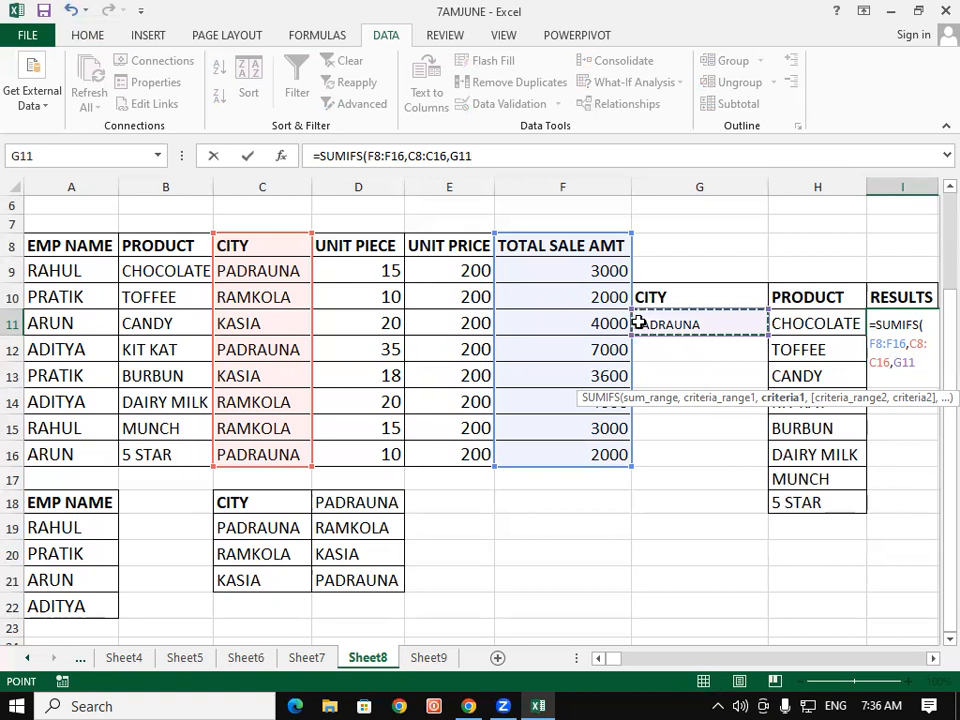
key(F4)
text(,)
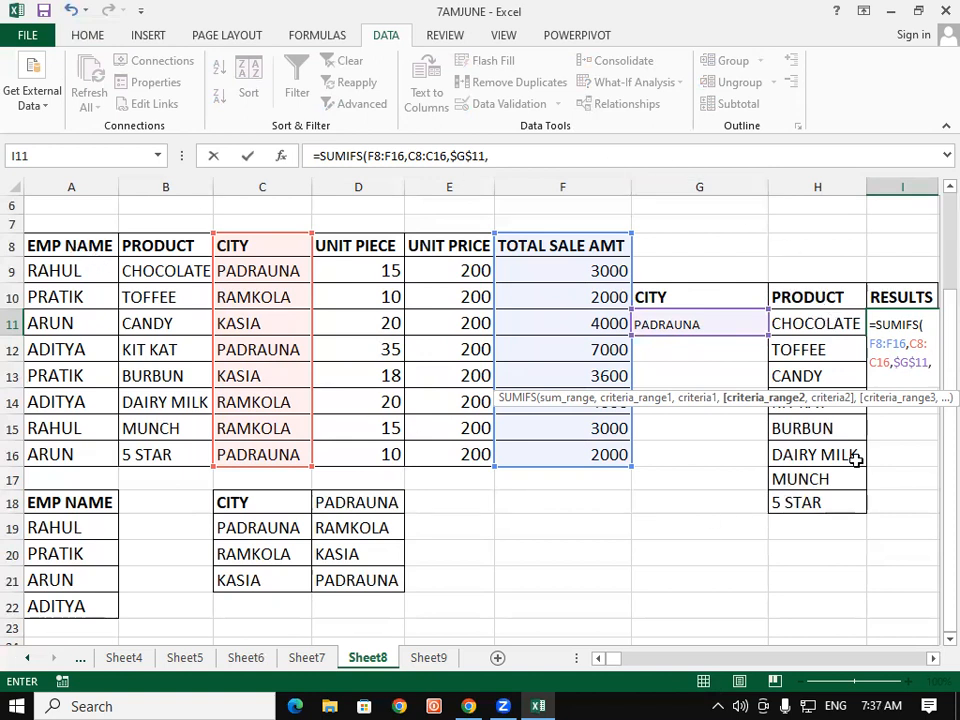
drag(813, 287, 806, 480)
drag(806, 300, 820, 480)
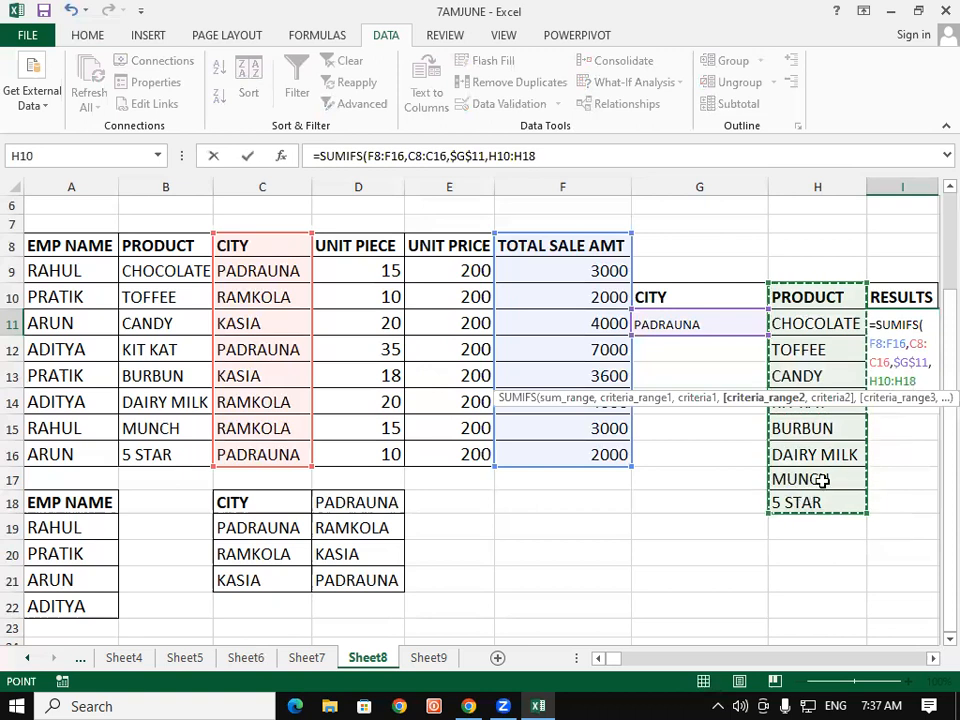
text(,)
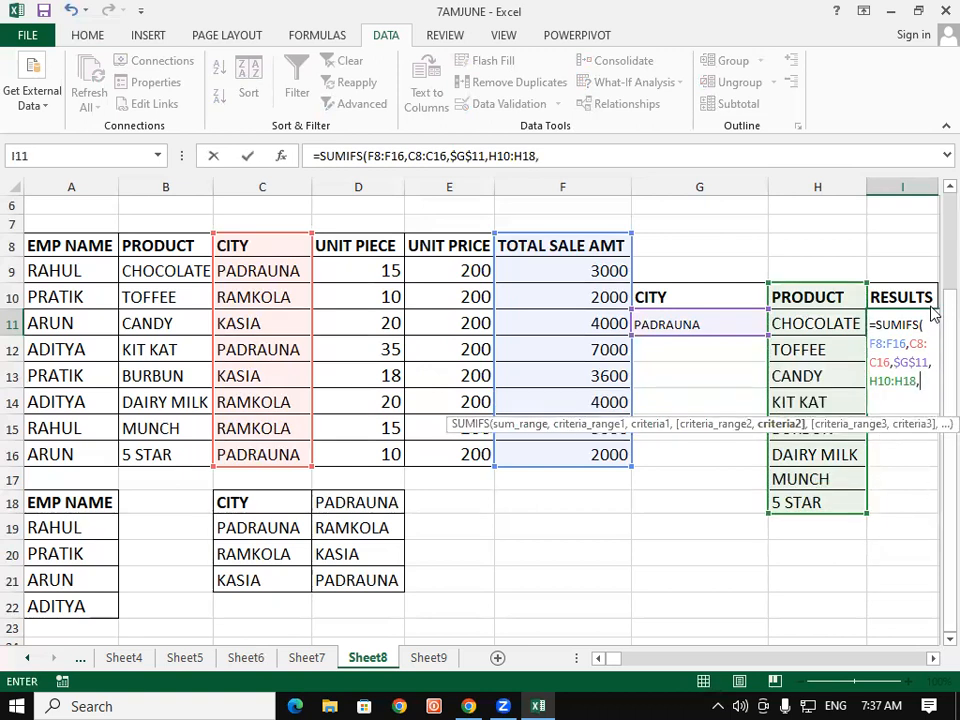
click(818, 328)
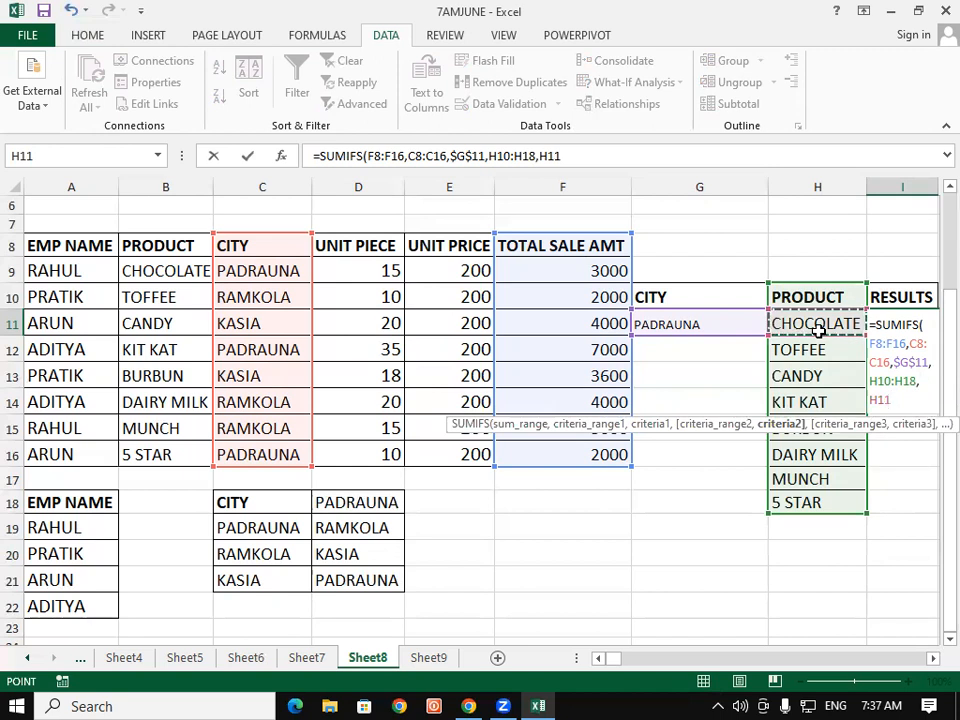
text())
key(Return)
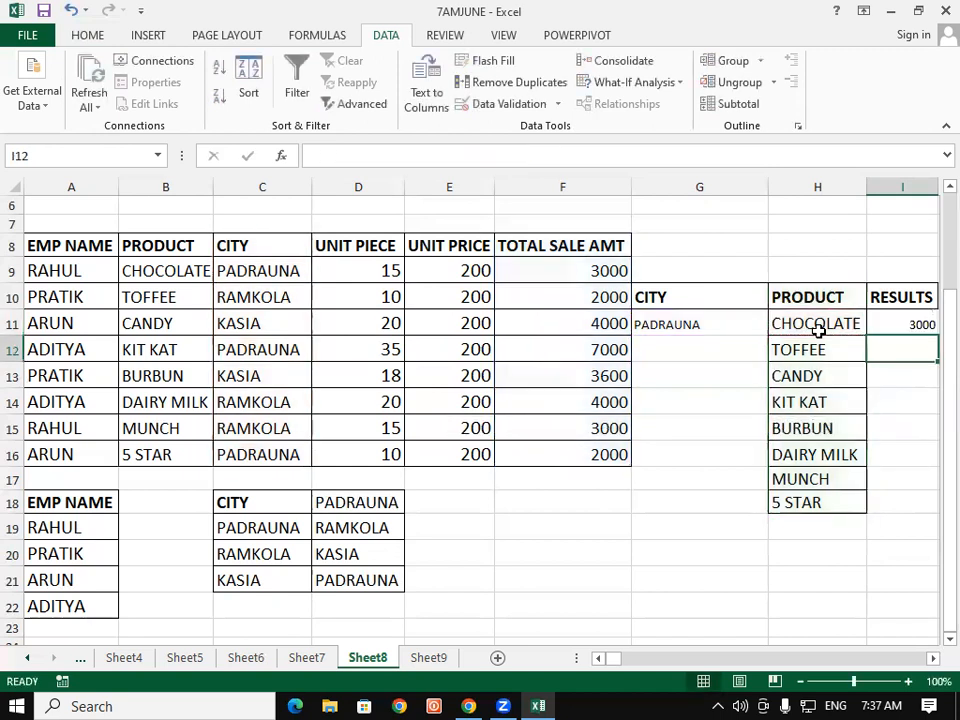
Step: Fill the I11 formula down through I18 and increase the results' font size to 14
click(887, 325)
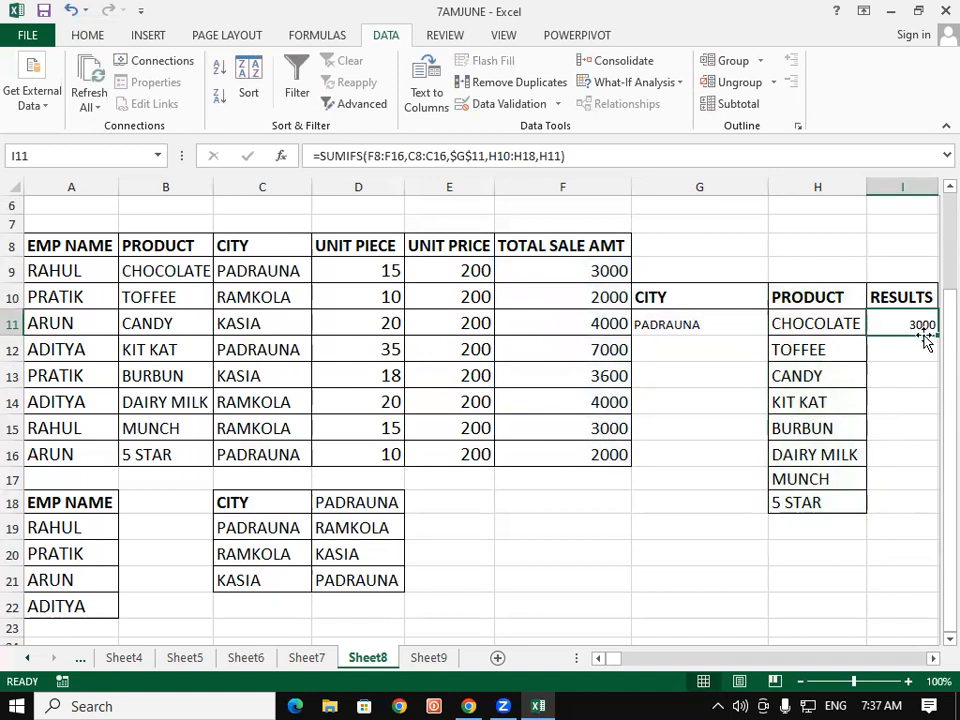
drag(936, 336, 909, 507)
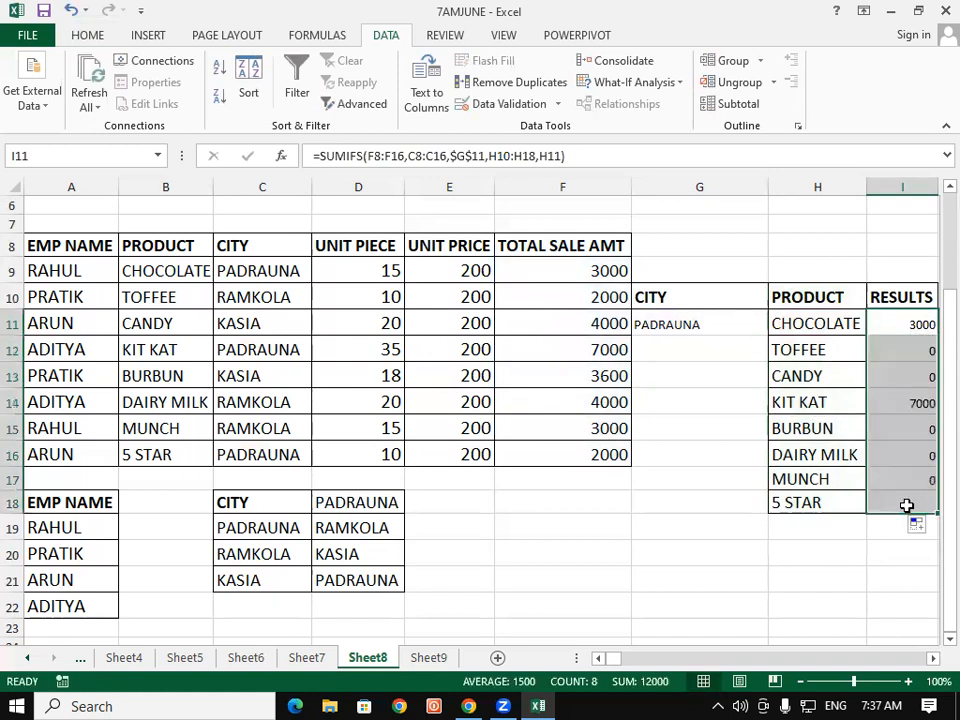
click(90, 38)
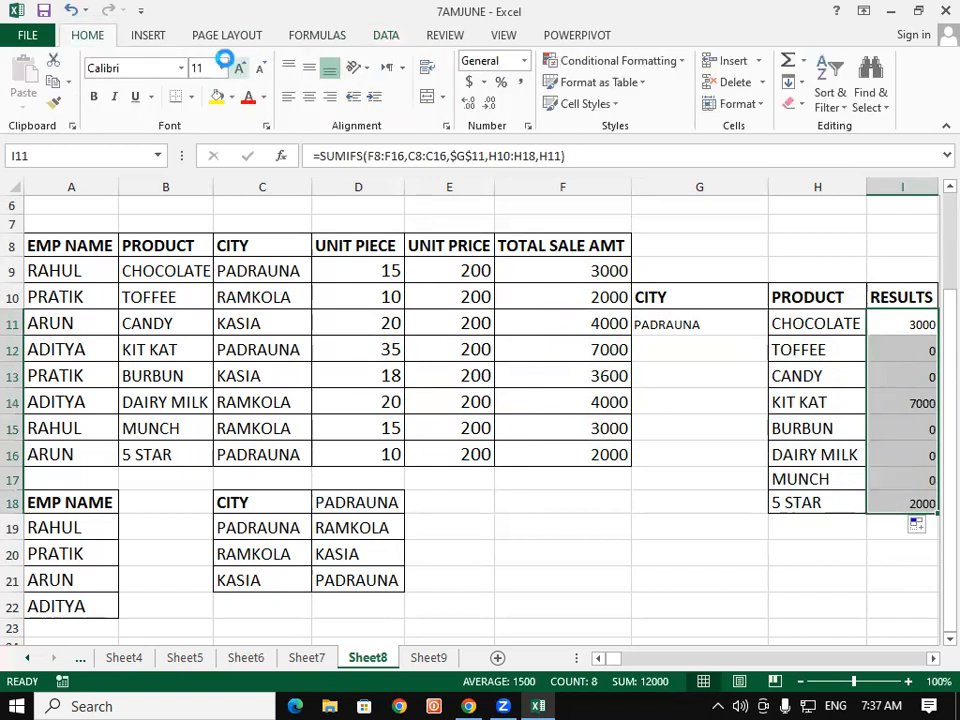
click(240, 70)
click(241, 70)
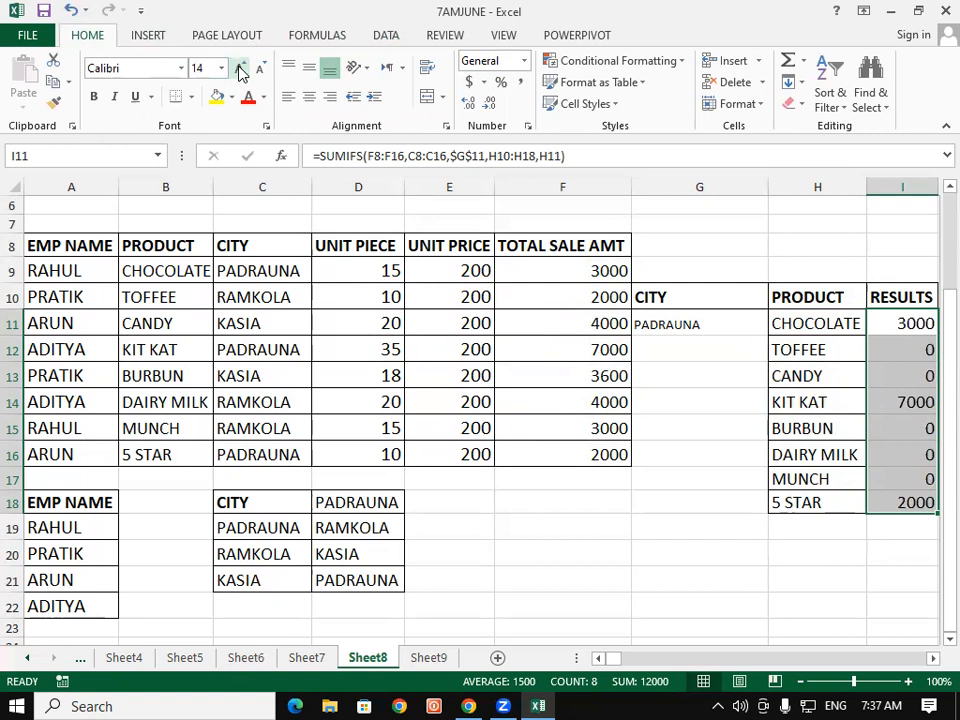
Step: Increase the font size of the city dropdown cell G11 to 14
click(645, 428)
click(681, 318)
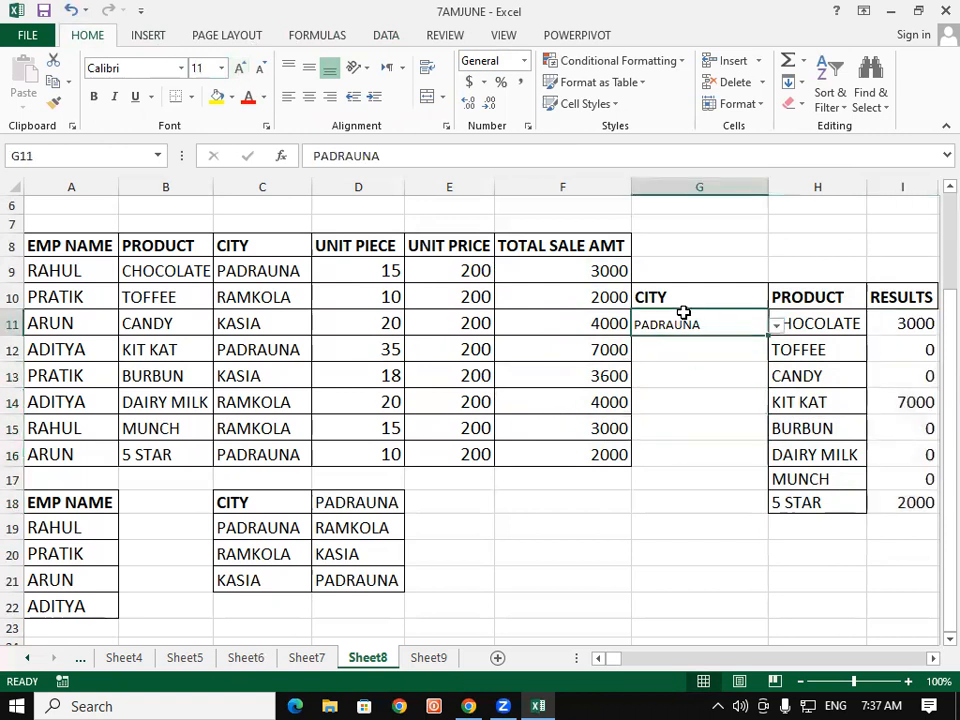
click(241, 70)
click(241, 70)
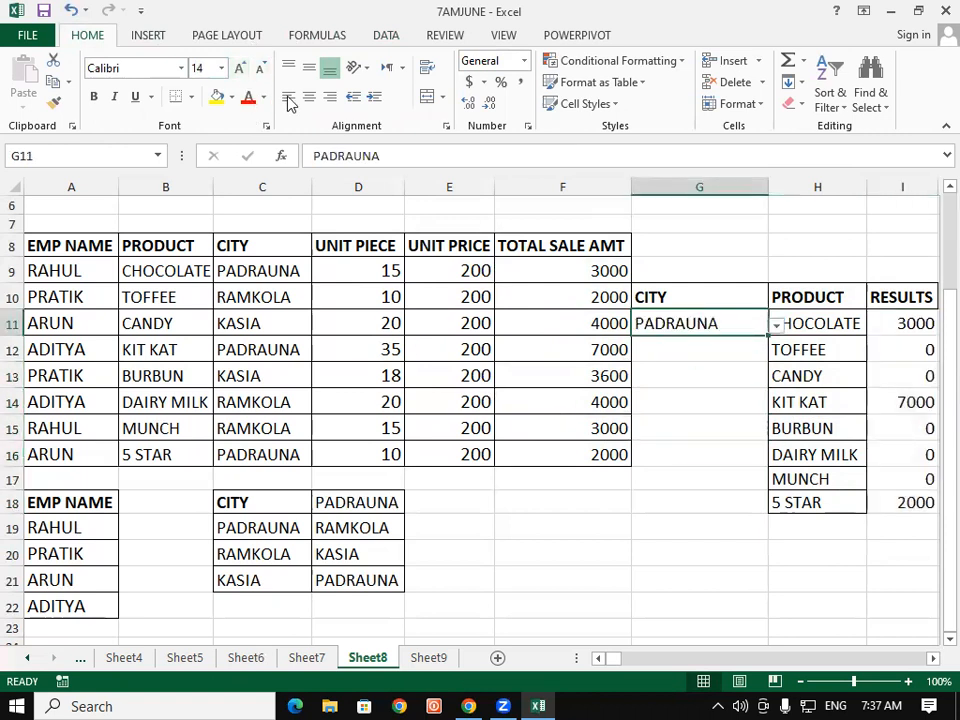
Step: Switch the city dropdown through RAMKOLA and KASIA, ending back on PADRAUNA, to check the results update
click(775, 327)
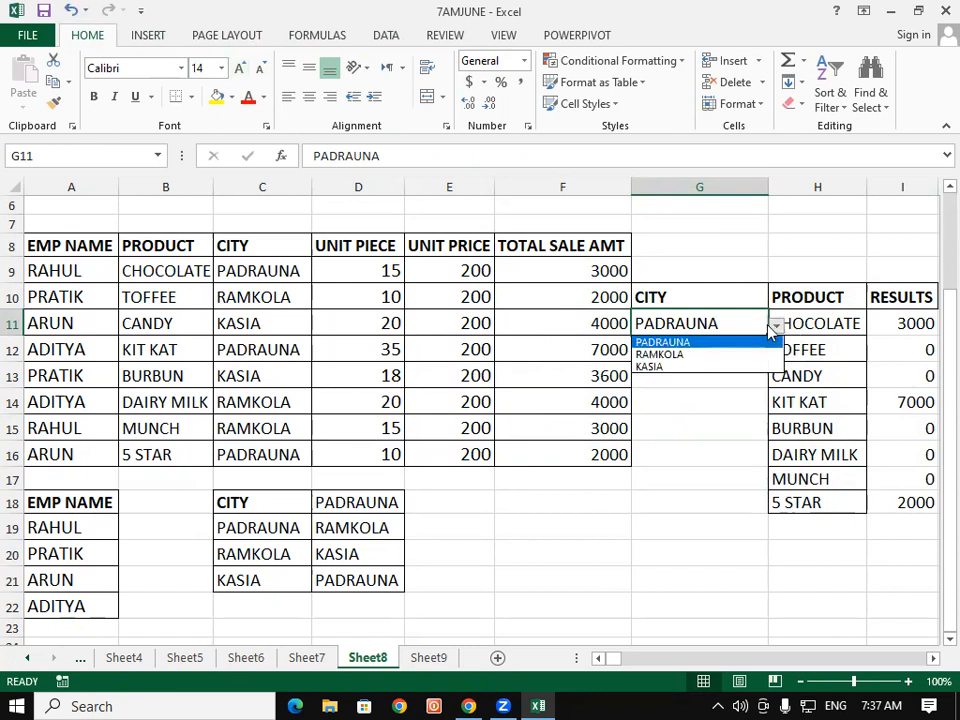
click(679, 356)
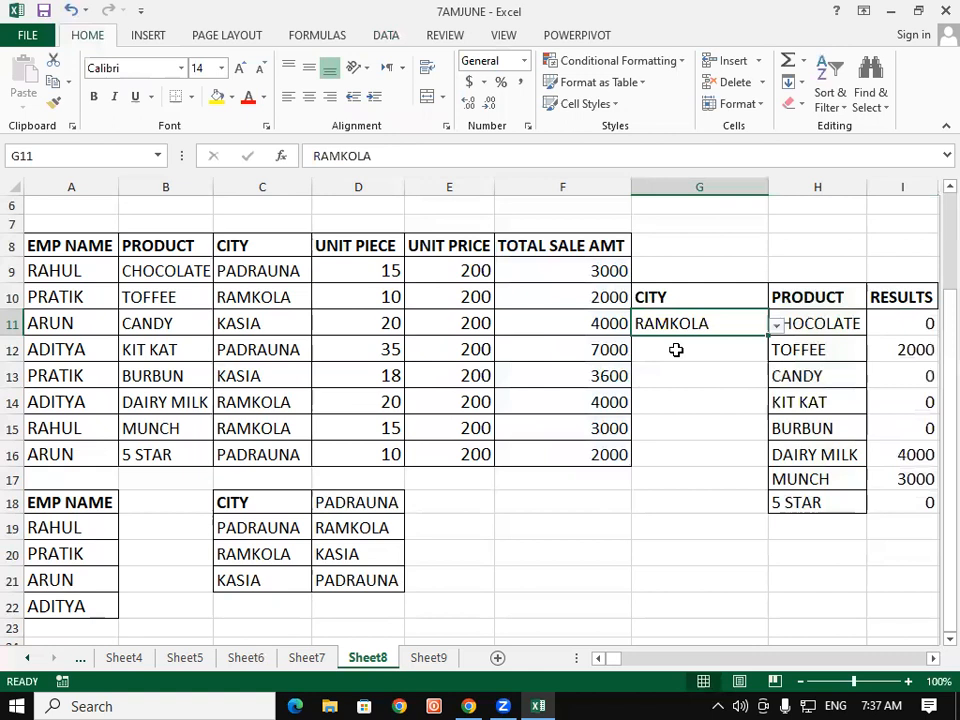
click(776, 324)
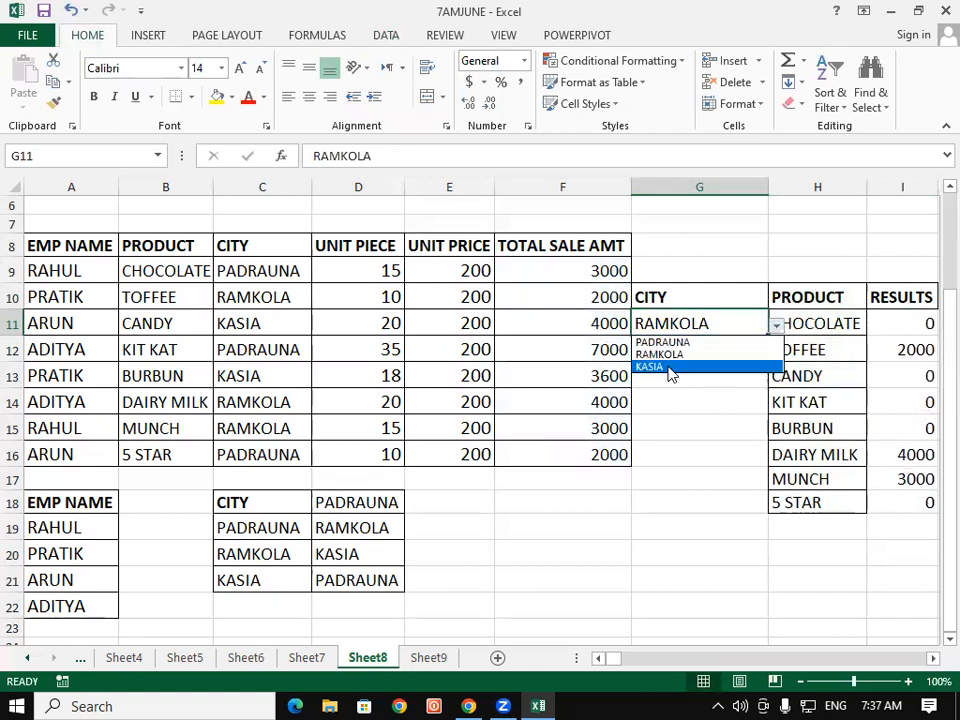
click(671, 370)
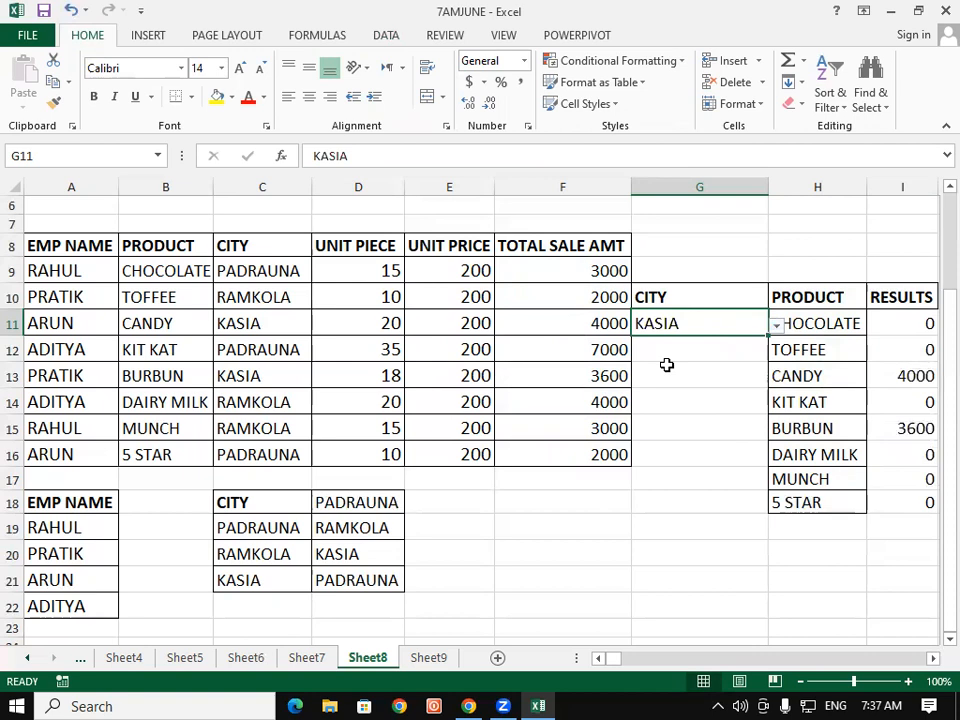
click(777, 327)
click(725, 345)
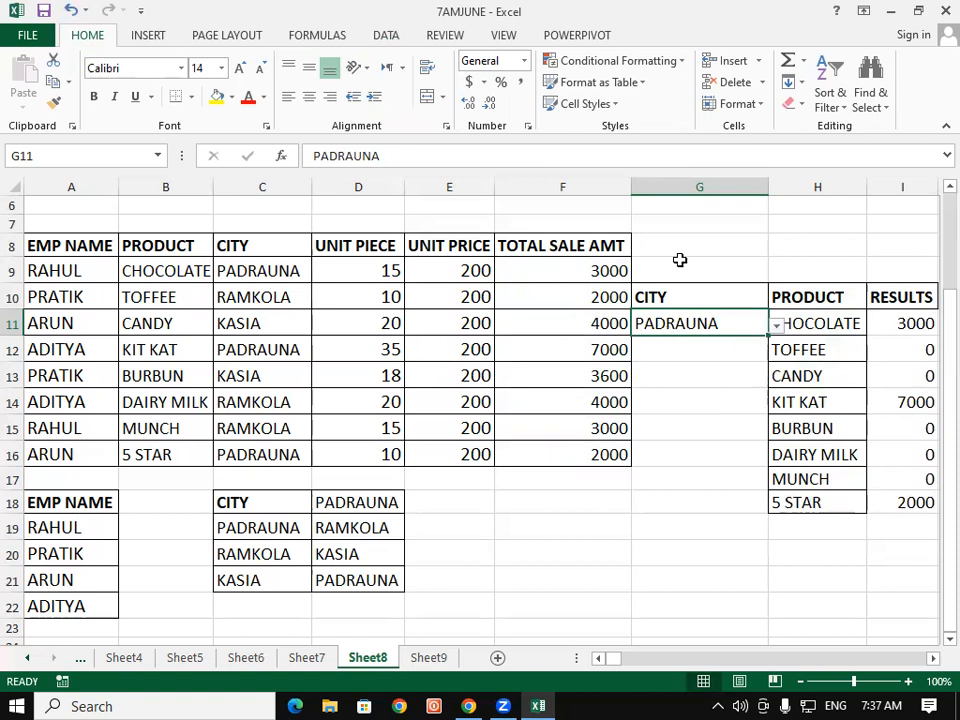
Step: Merge and center G8:I9 and enter the title formula ="Total Sale in" &G11 in it
drag(686, 248, 888, 258)
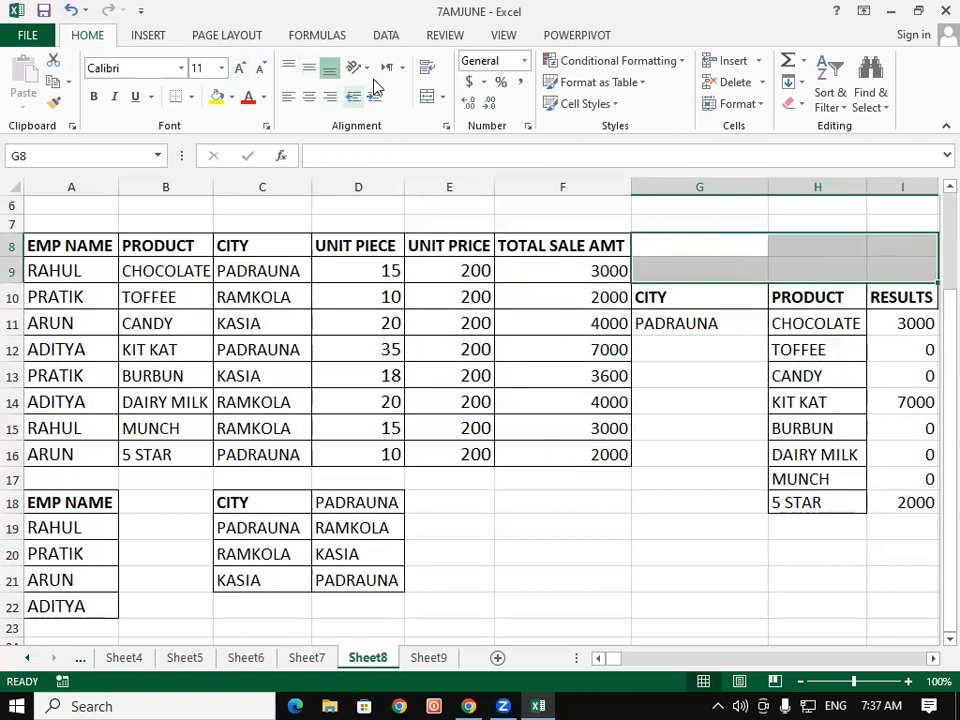
click(429, 96)
double_click(699, 255)
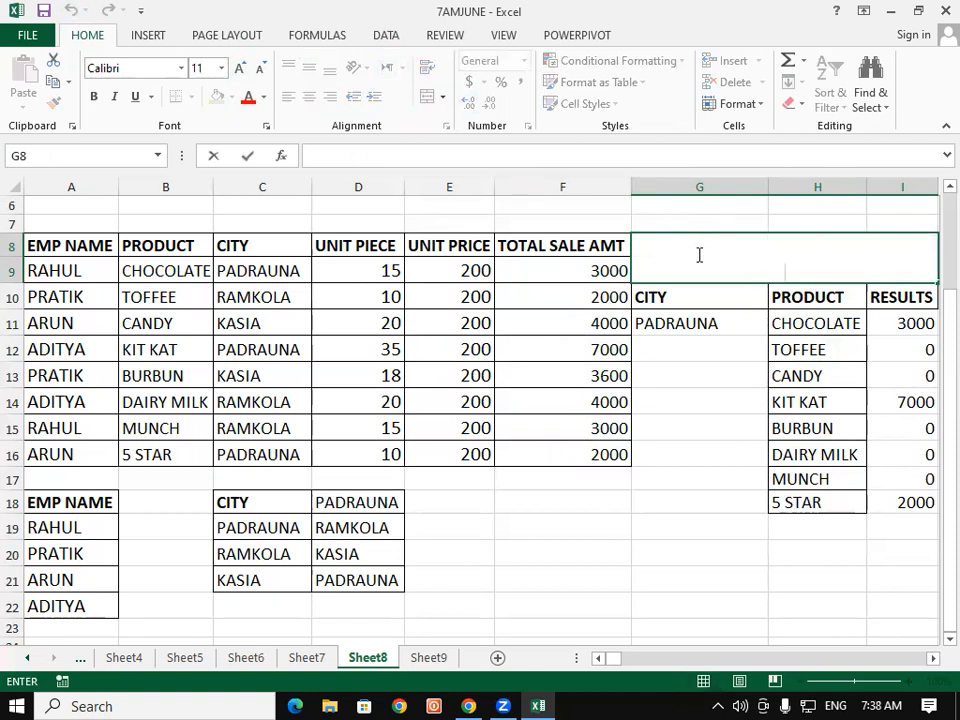
text(=")
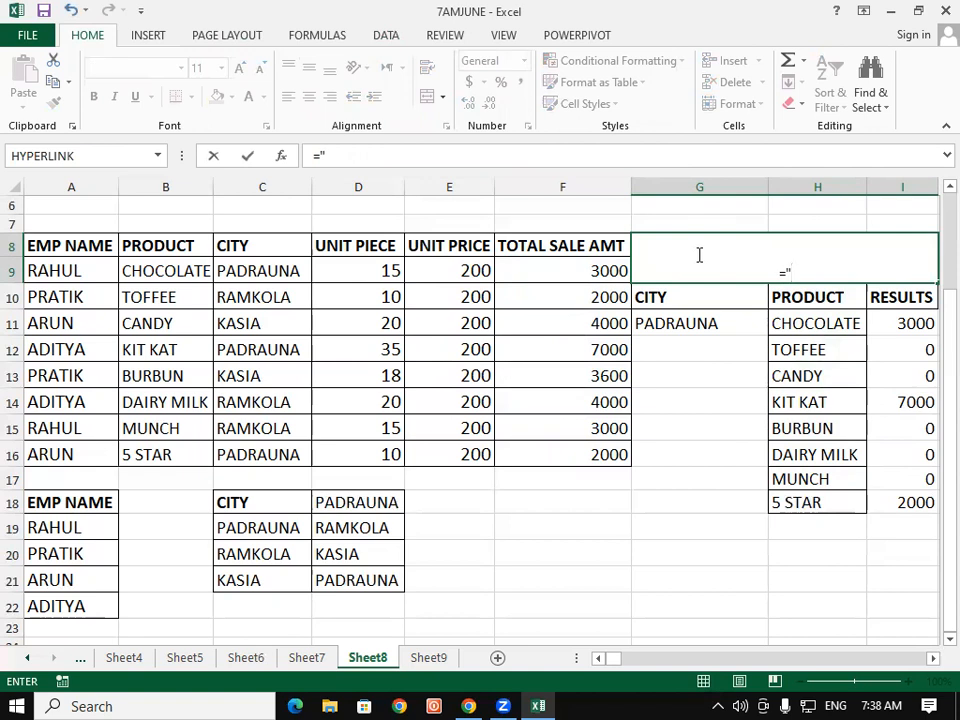
text(Total Sal)
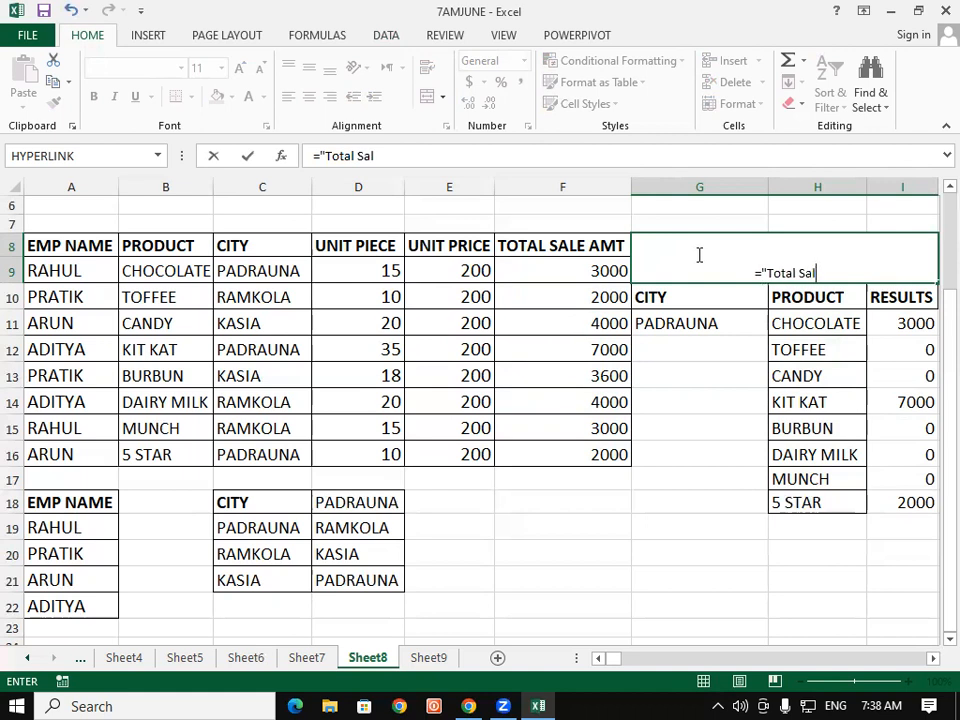
text(e)
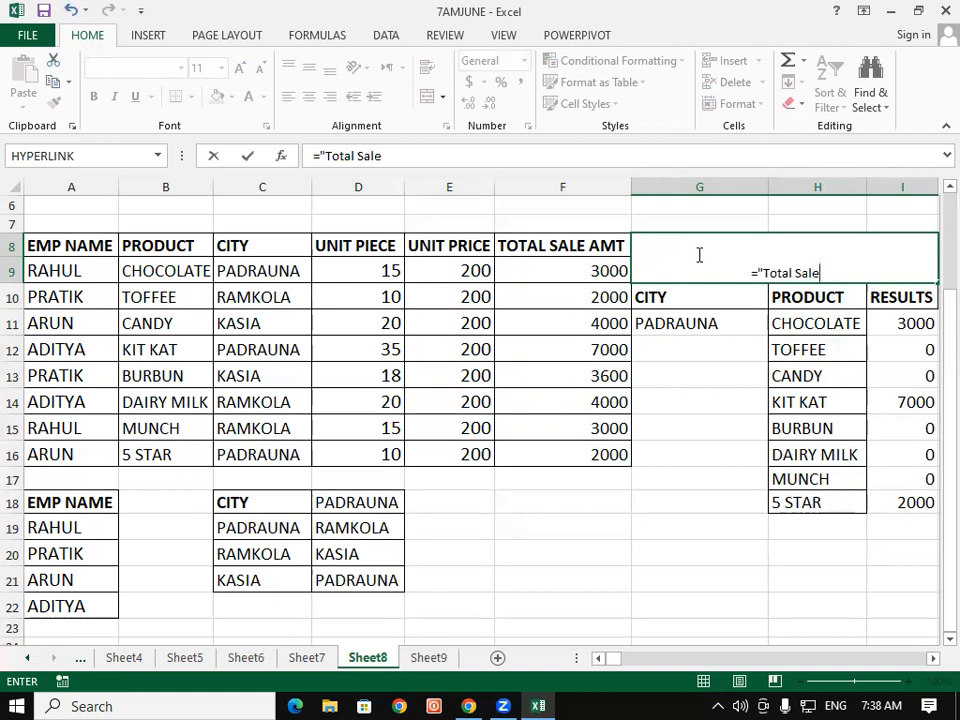
text( in)
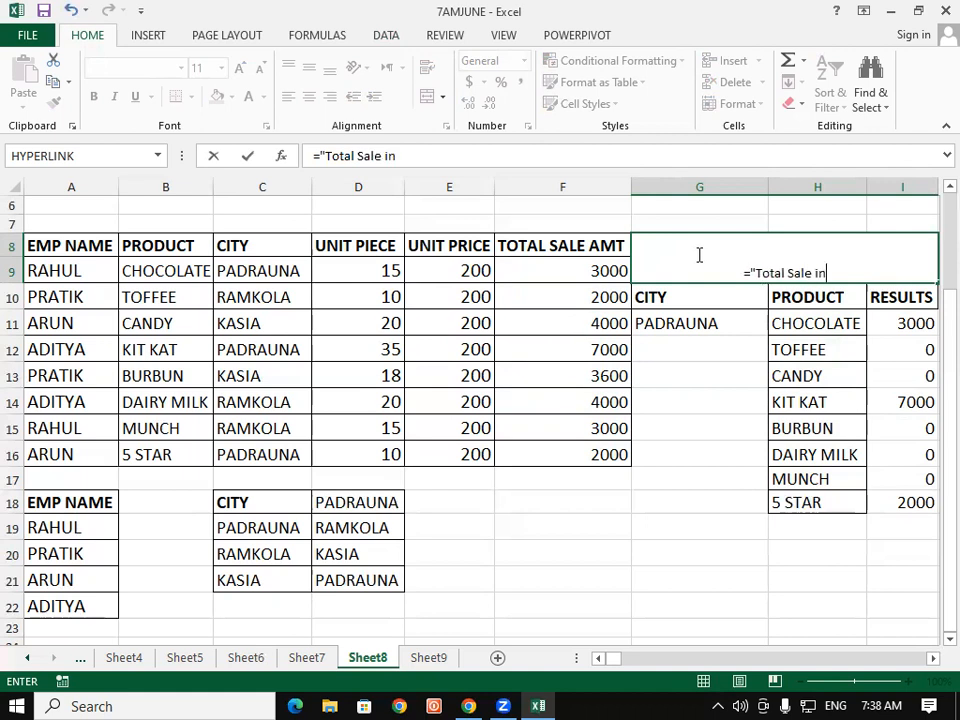
text(")
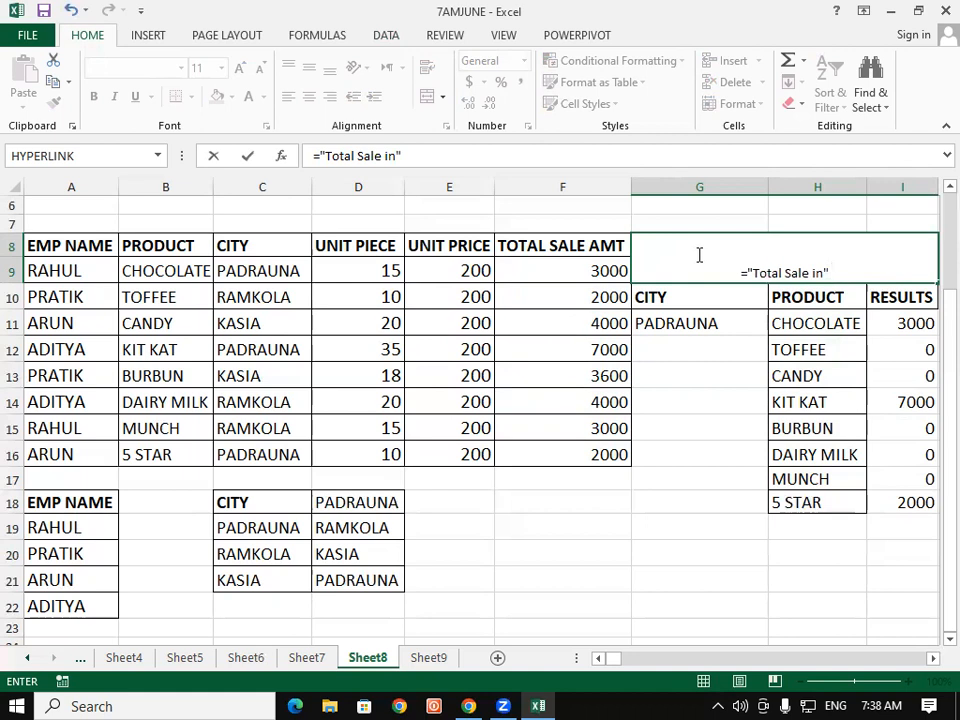
text( &)
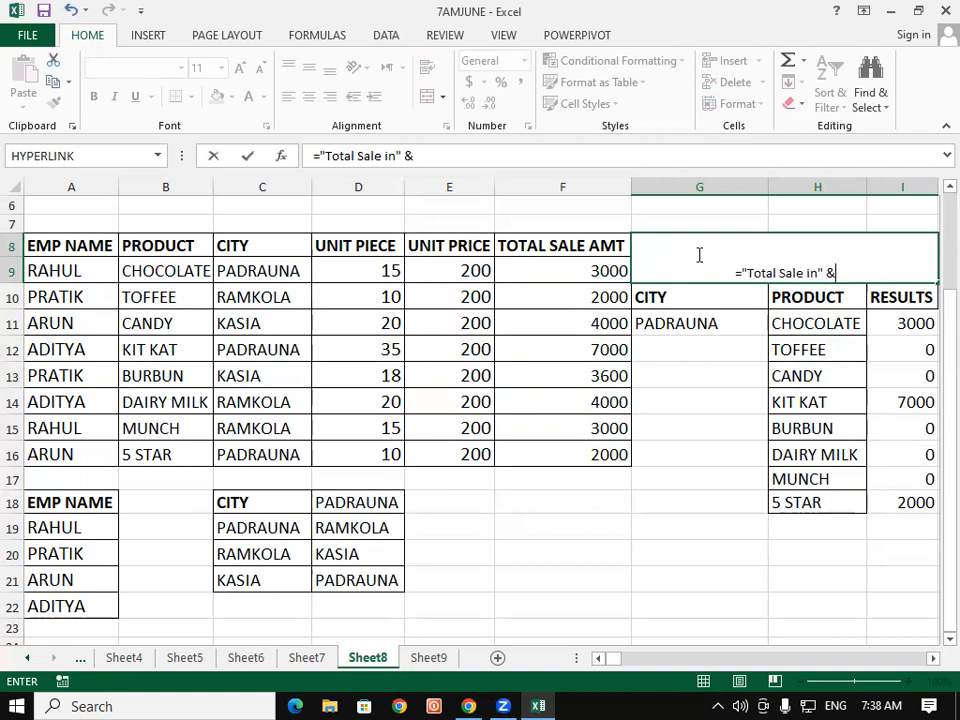
click(709, 337)
click(709, 315)
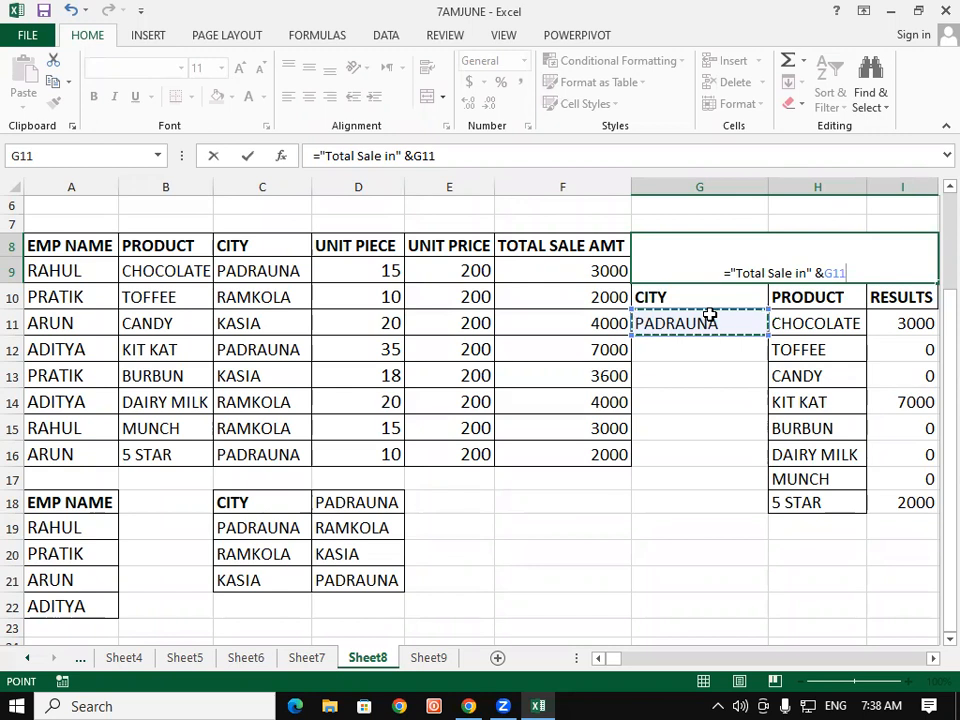
key(Return)
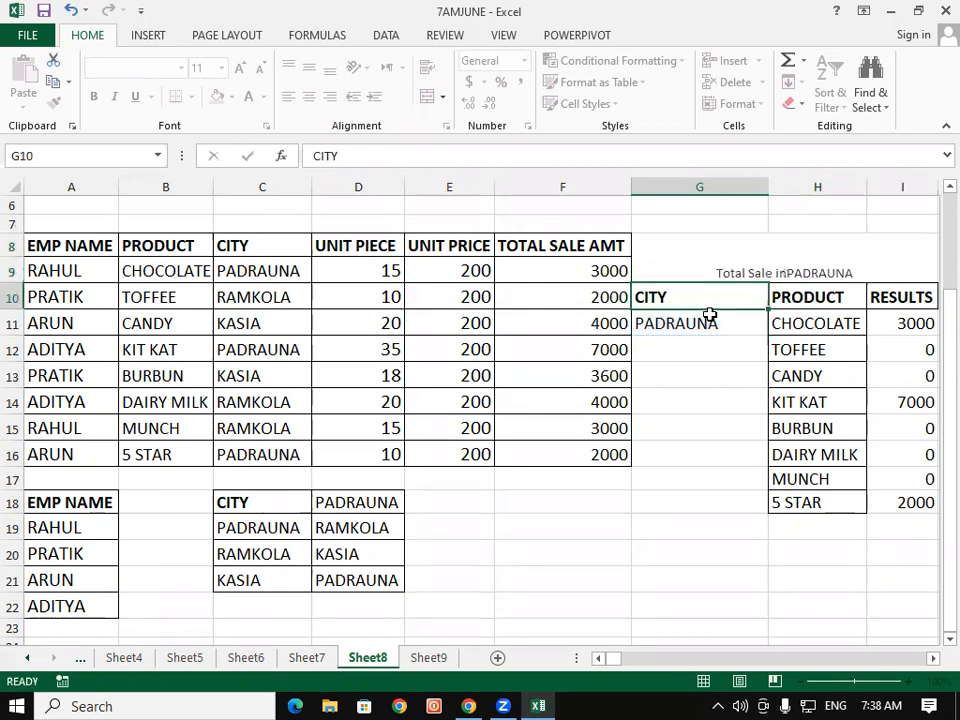
Step: Format the title formula in merged cell G8 as bold red text with font size 18
click(730, 316)
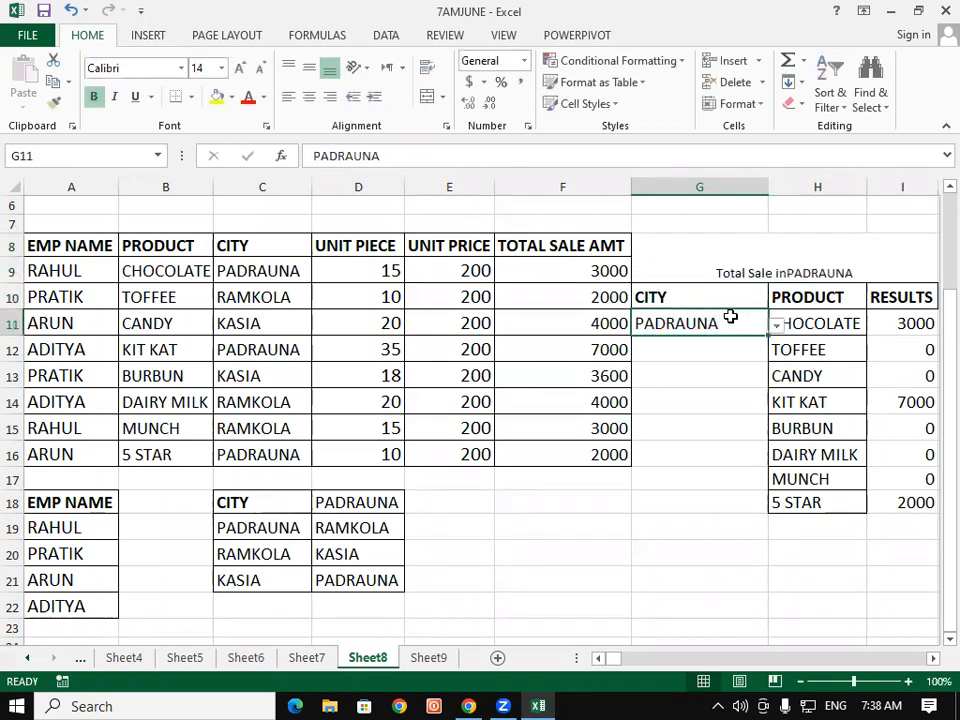
click(784, 262)
double_click(781, 264)
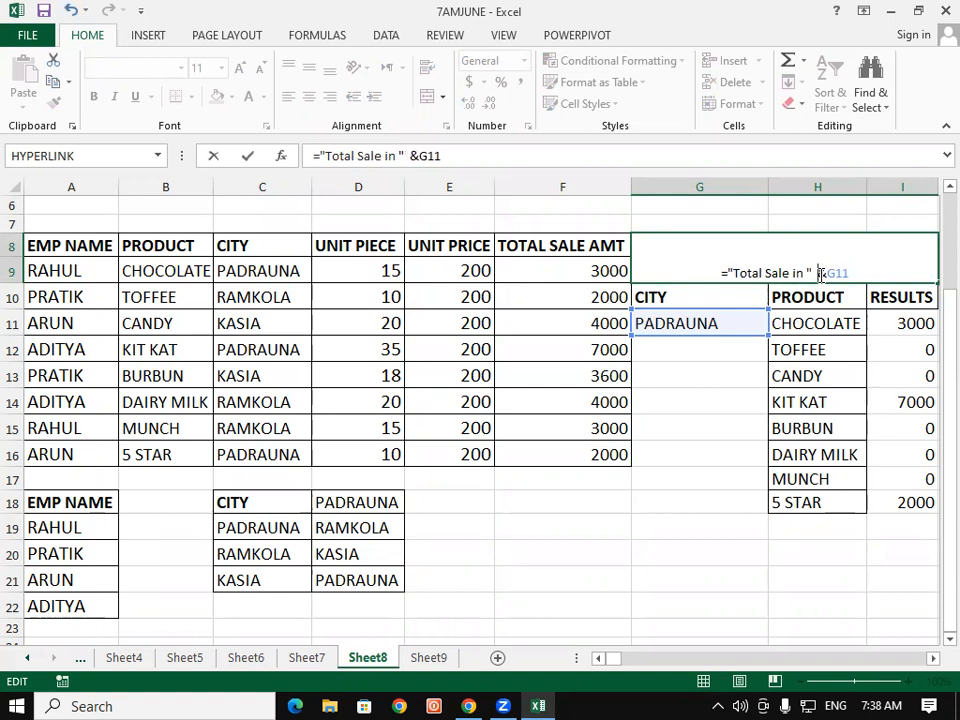
key(Return)
click(818, 274)
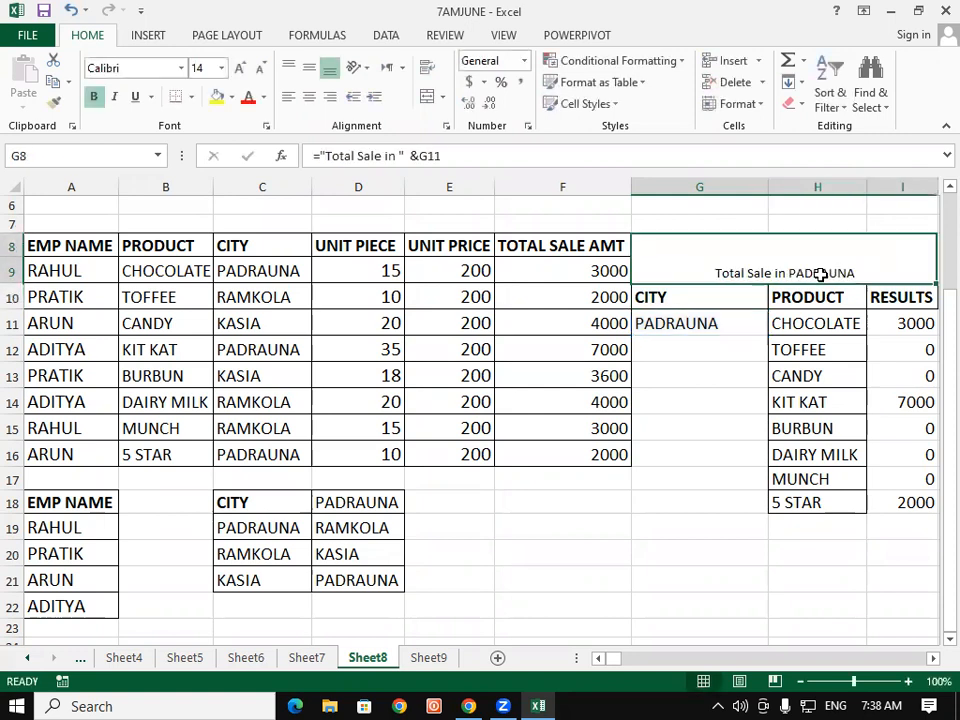
click(249, 103)
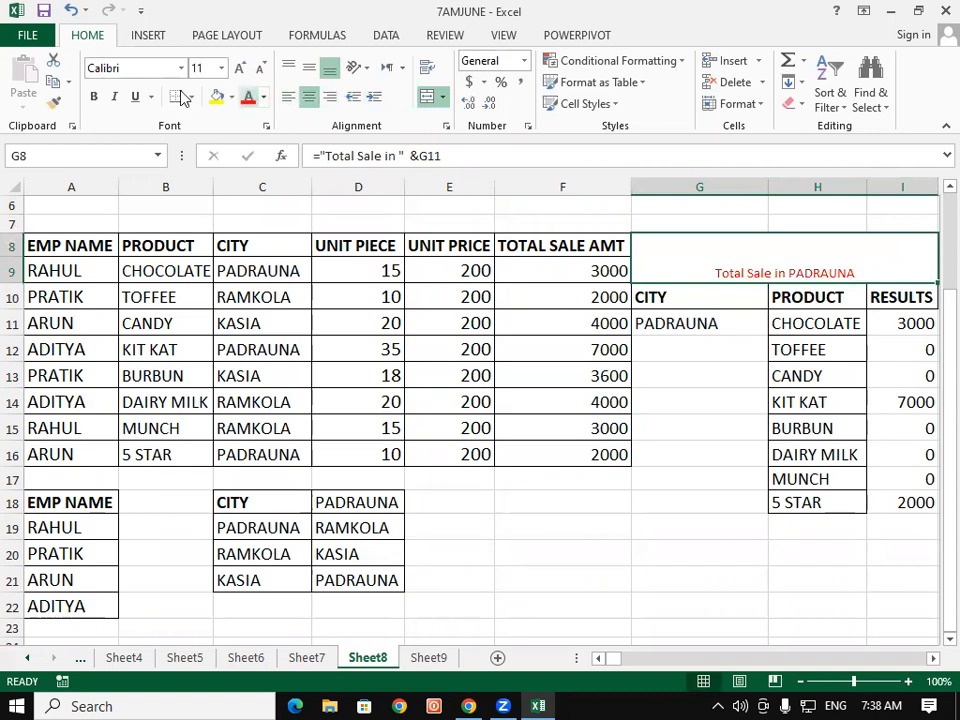
click(94, 97)
click(240, 68)
click(240, 68)
click(240, 68)
click(240, 68)
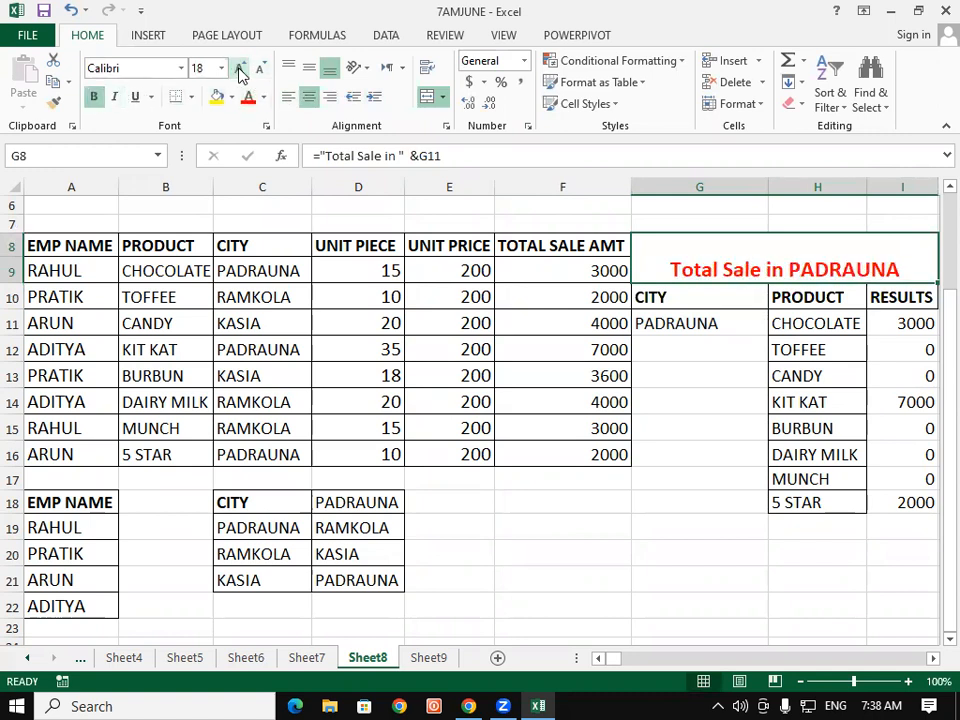
Step: Switch the city dropdown in G11 to RAMKOLA and then to KASIA
click(697, 478)
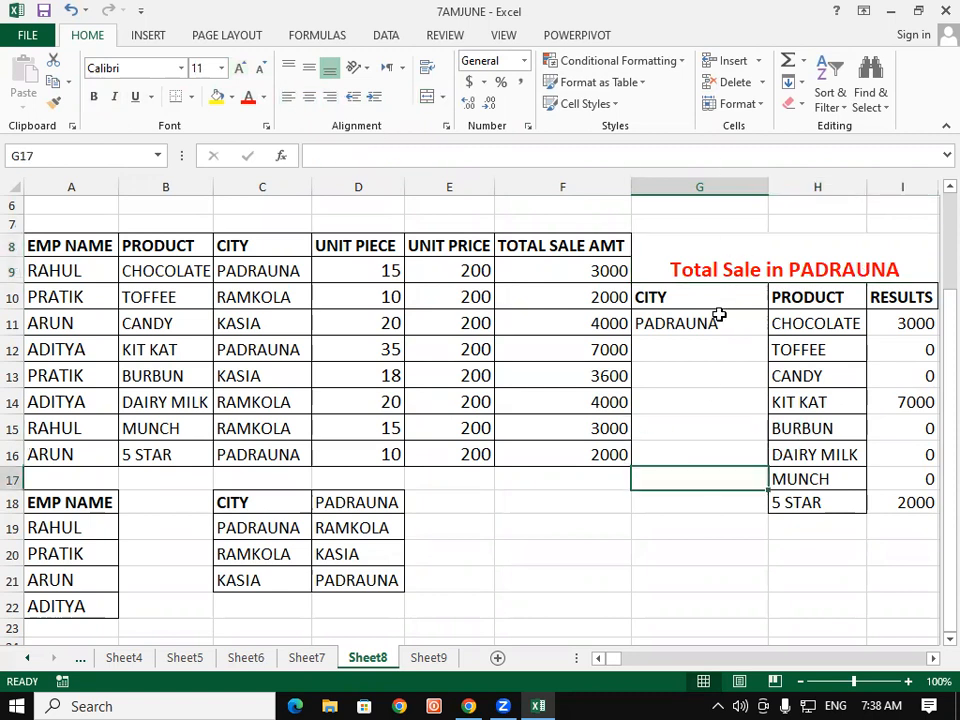
click(685, 321)
click(775, 329)
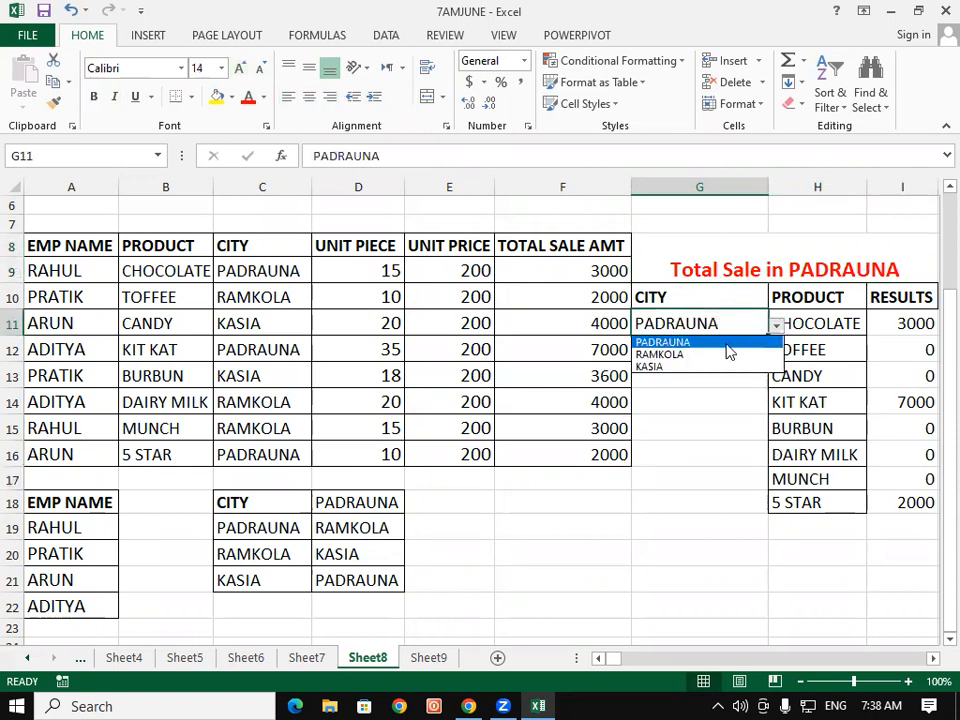
click(714, 356)
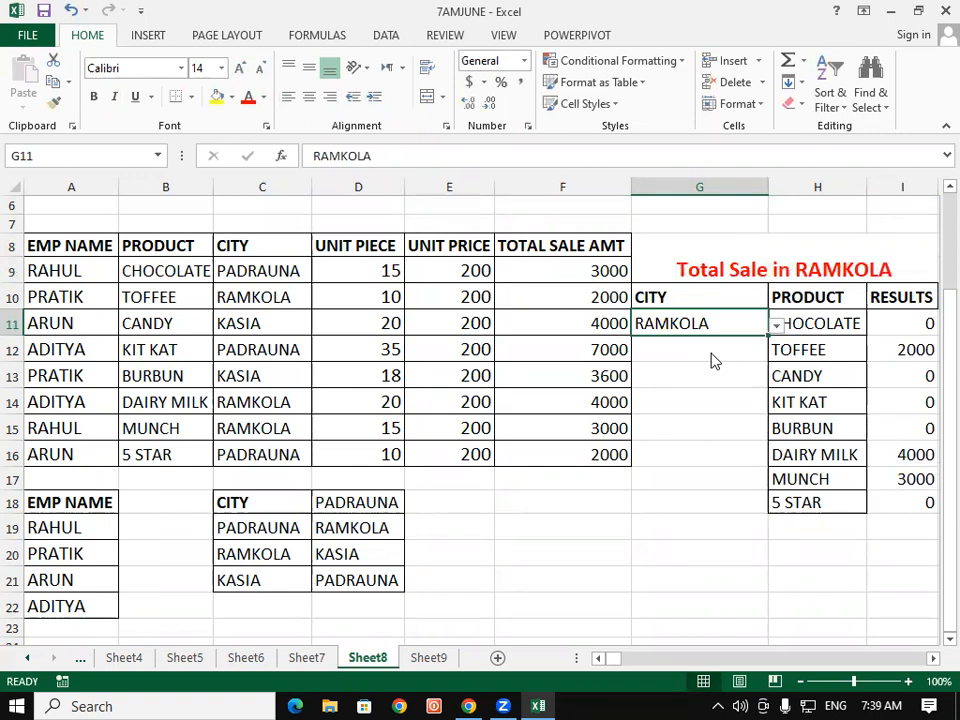
click(776, 327)
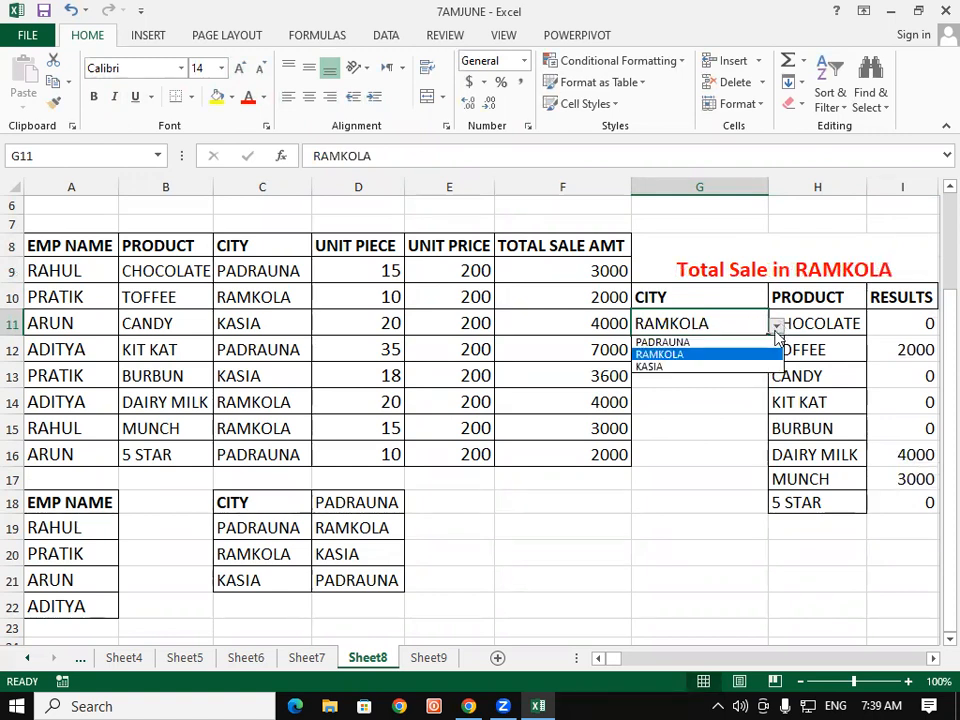
click(735, 368)
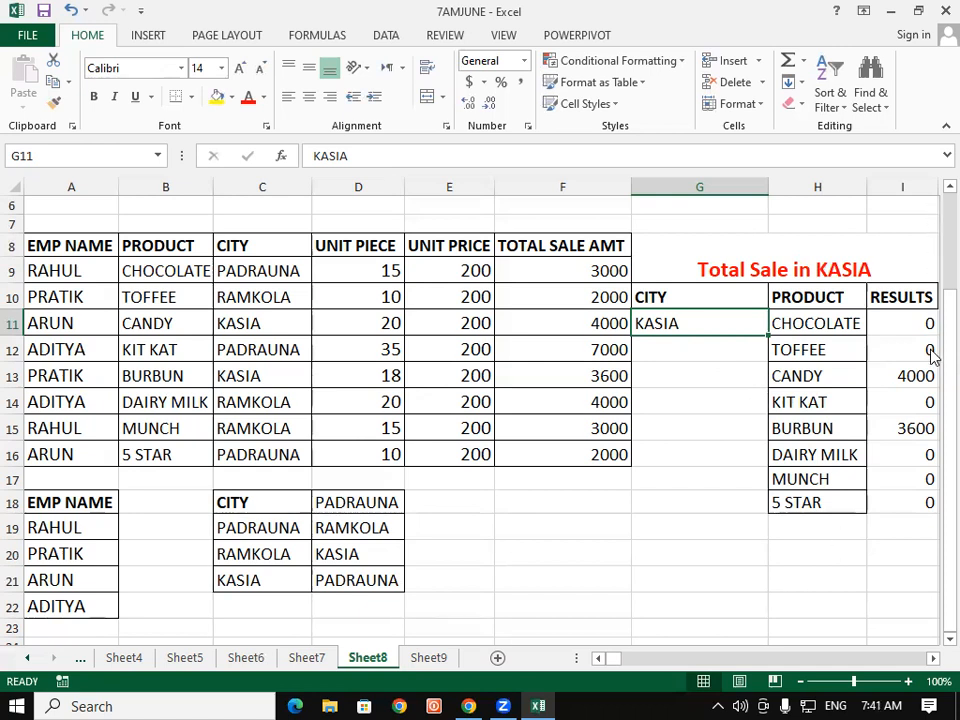
Step: Open Notepad from the Run dialog
drag(932, 321, 714, 326)
click(687, 341)
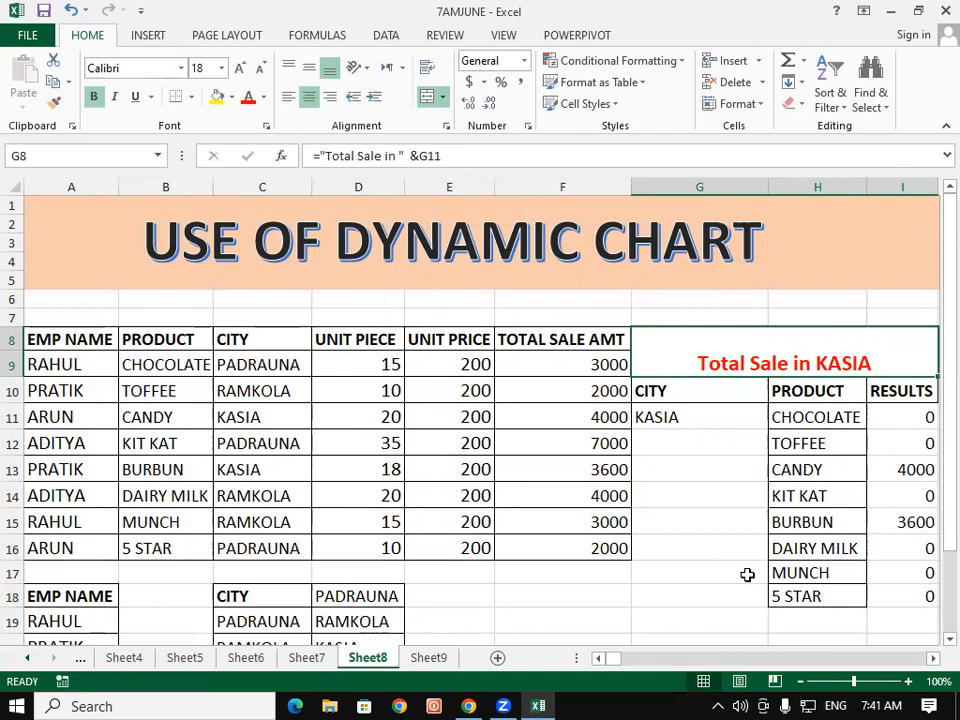
key(super+r)
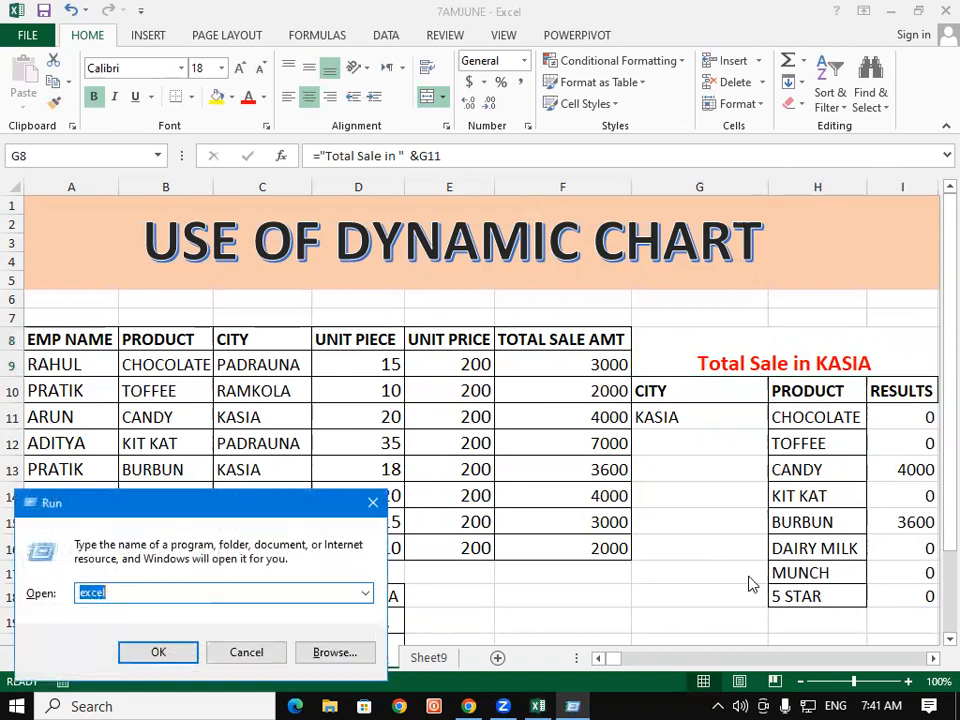
text(note)
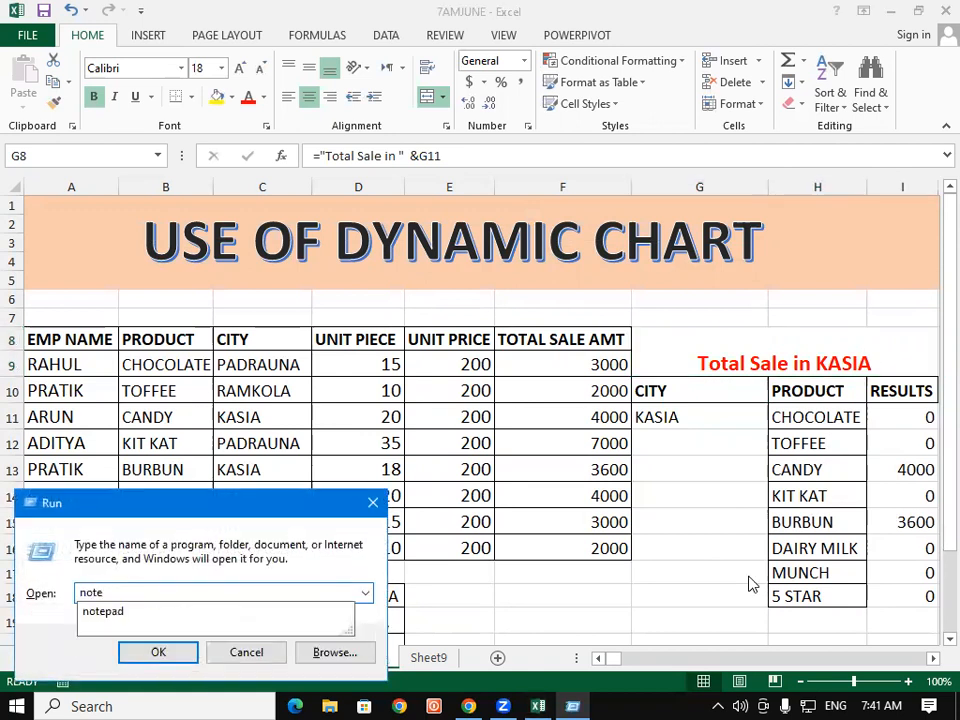
key(Down)
key(Return)
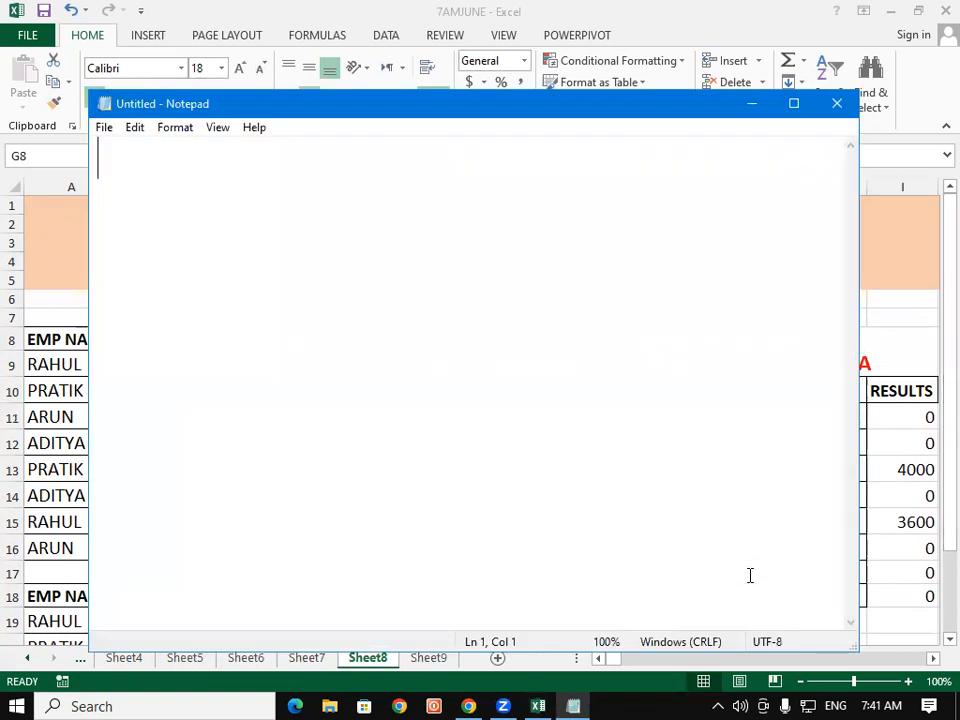
Step: Write the note =" Total Sale in " & select one city drop down list in Notepad and close it without saving
text(=)
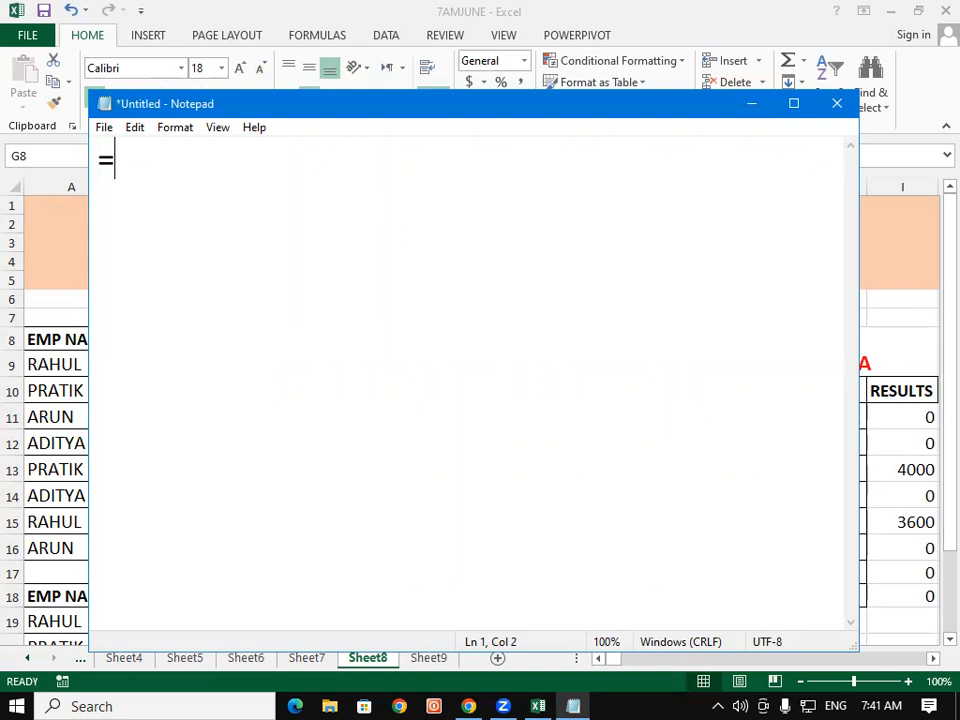
text(" Total Sale)
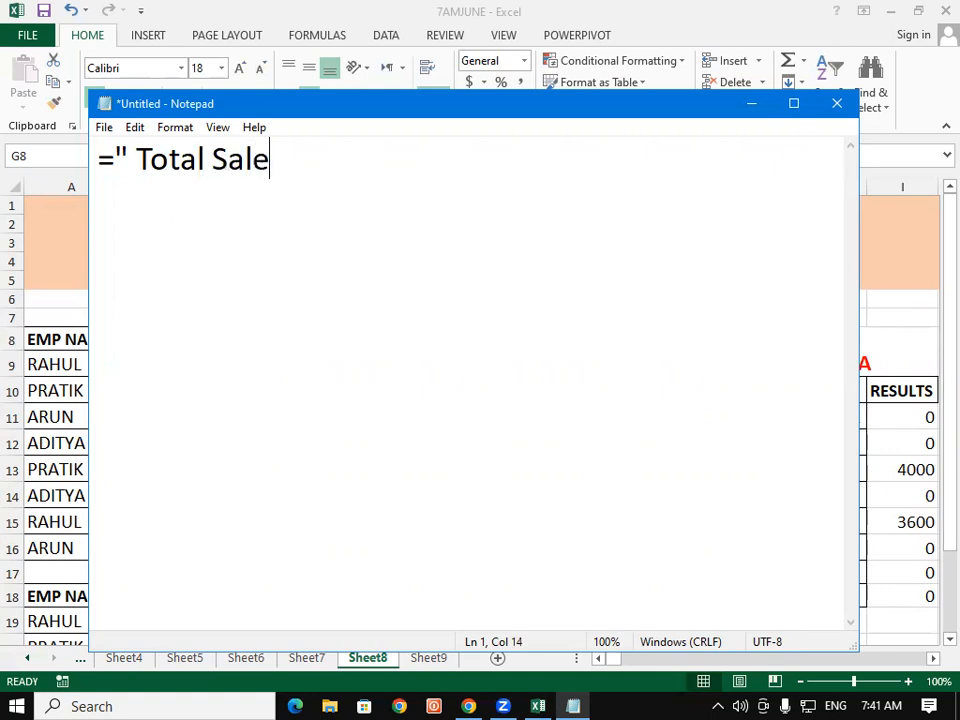
text( in " & s)
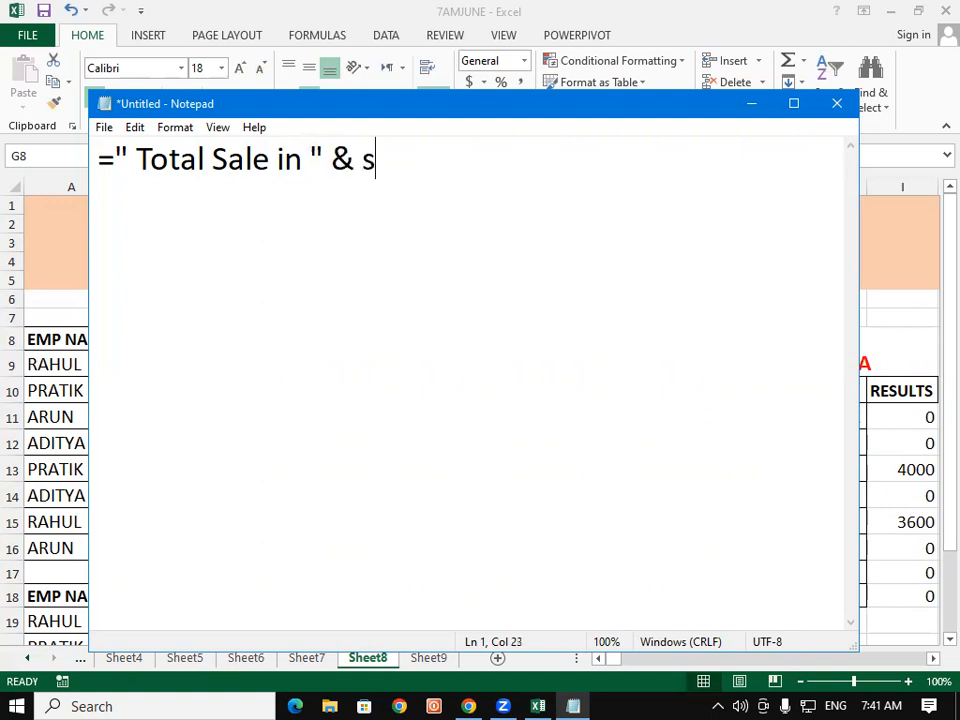
text(elect )
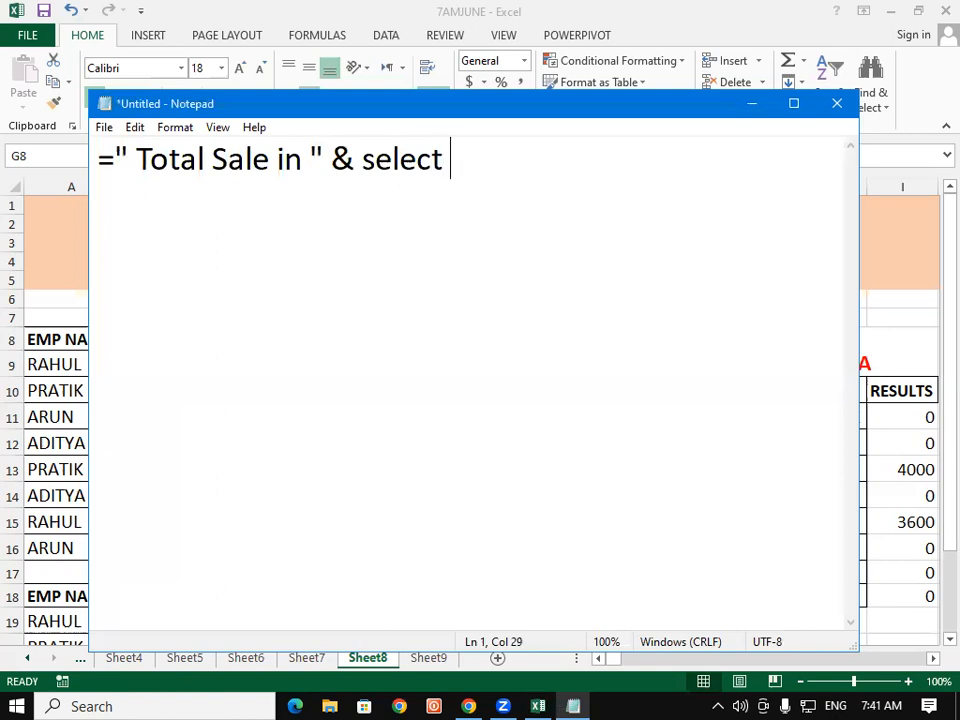
text(c)
key(BackSpace)
text(one ci)
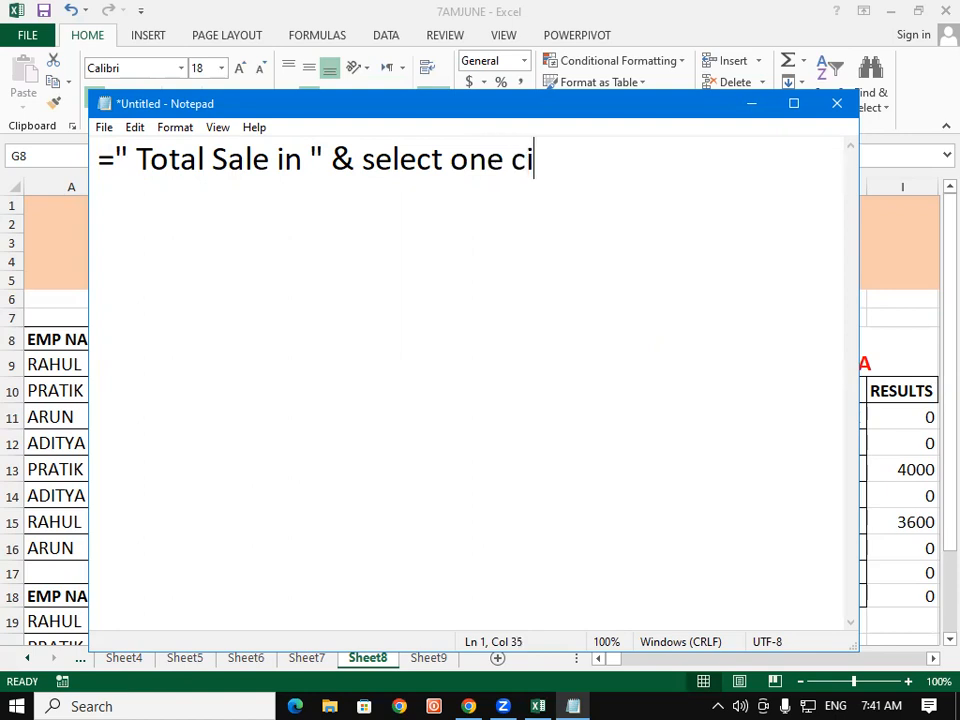
text(ty drop)
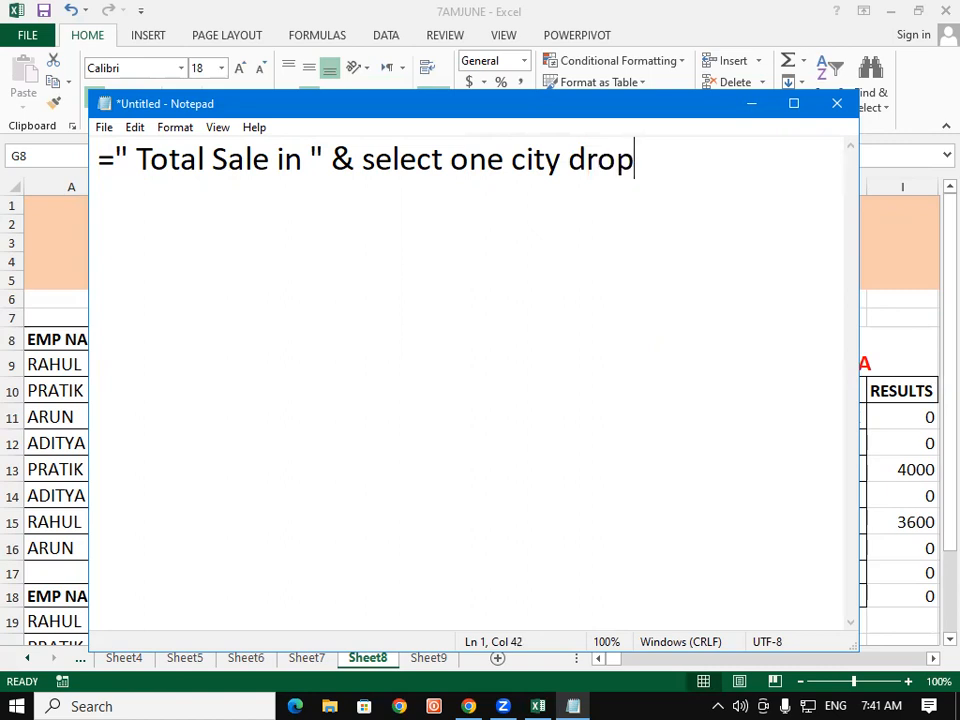
text( do)
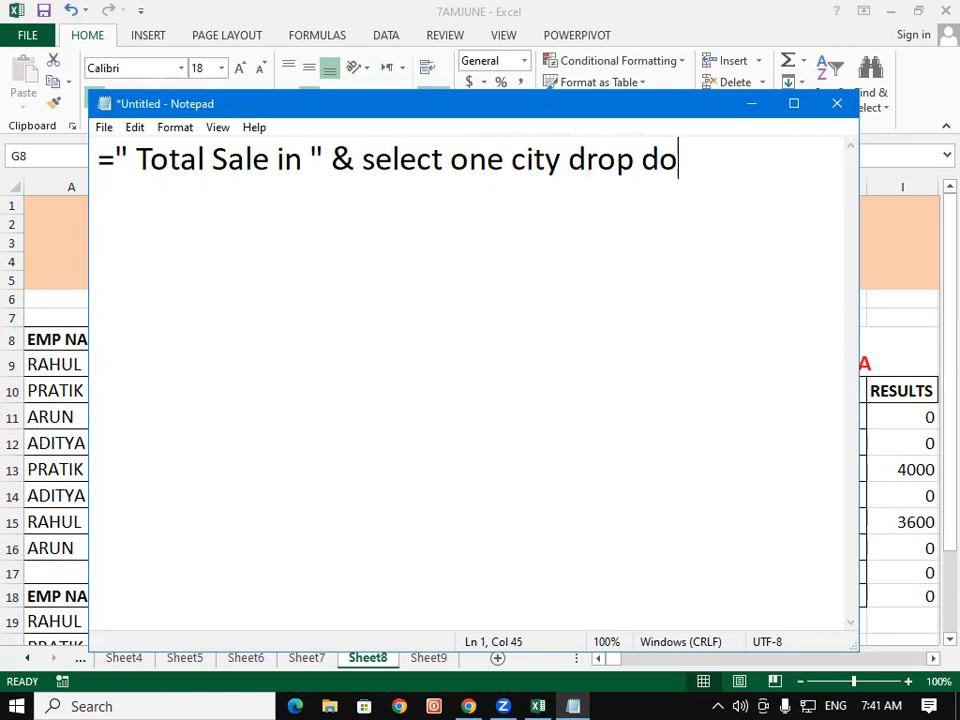
text(wn l)
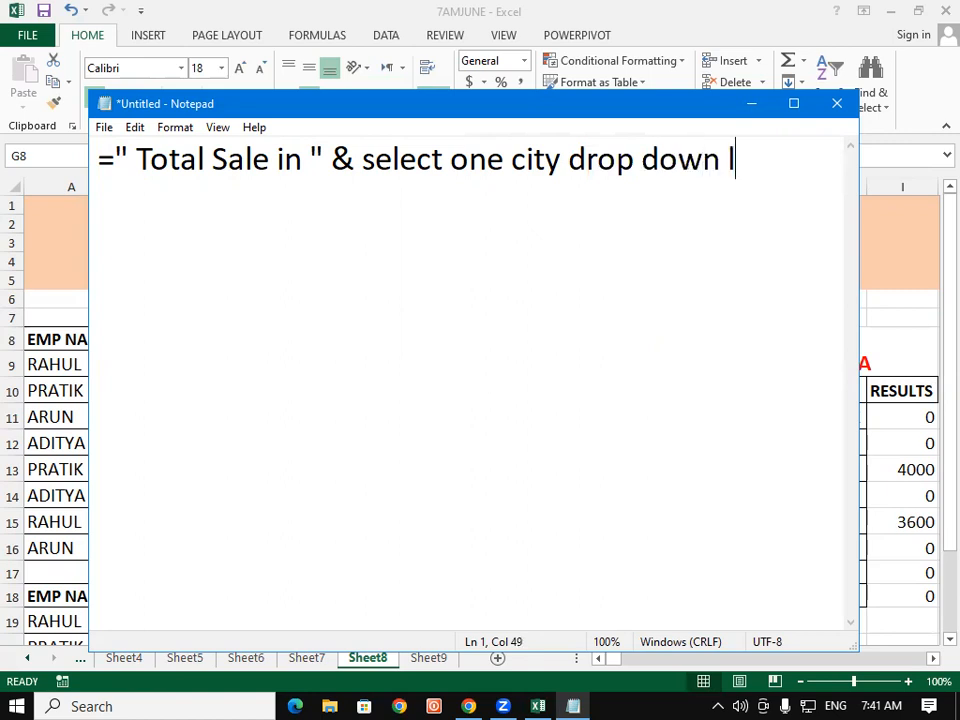
text(ist)
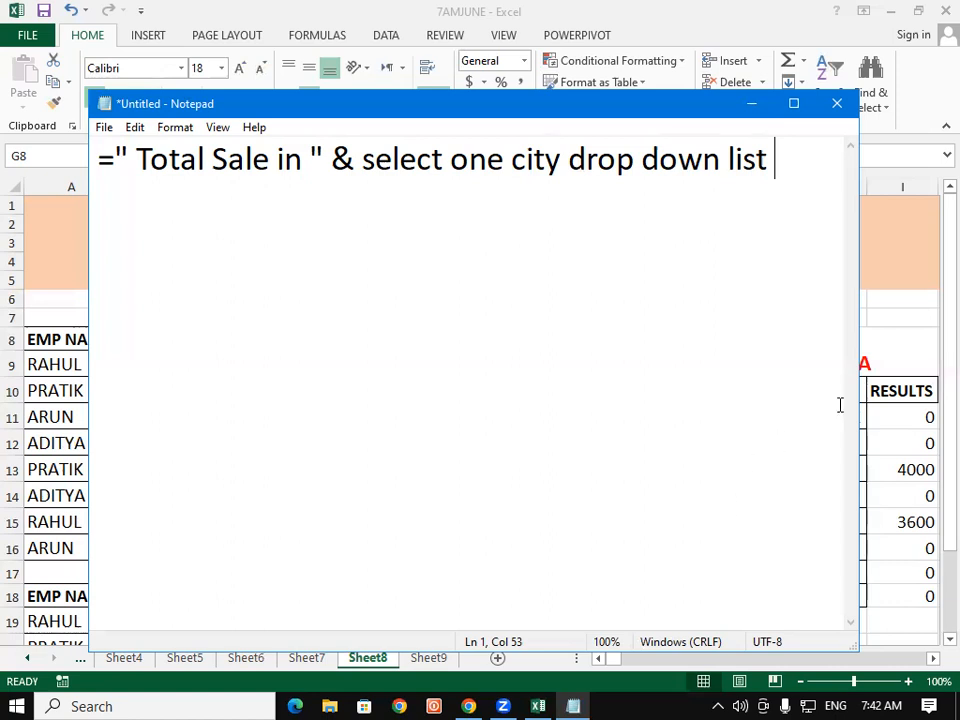
click(835, 106)
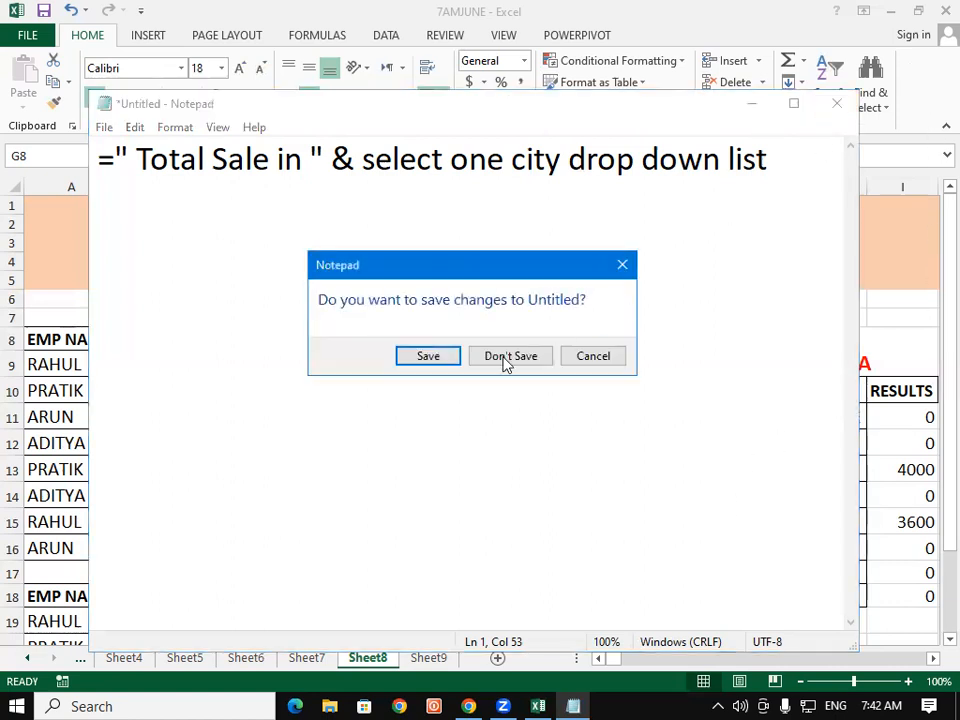
click(502, 358)
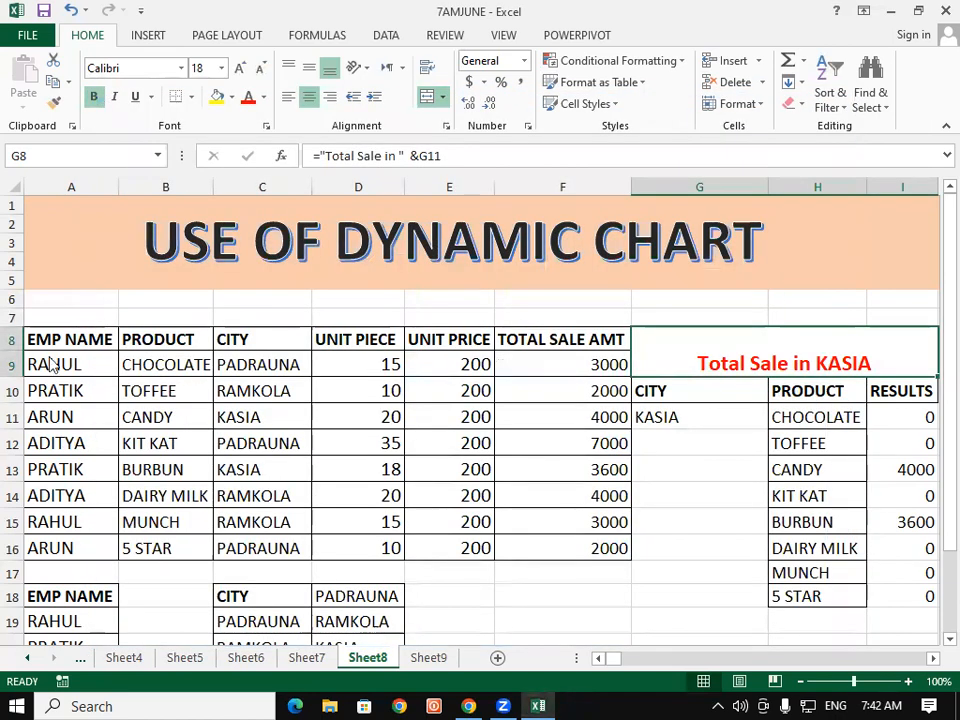
Step: Inspect the header cells and first data row of the sales table, including the total sale formula
click(100, 339)
click(236, 338)
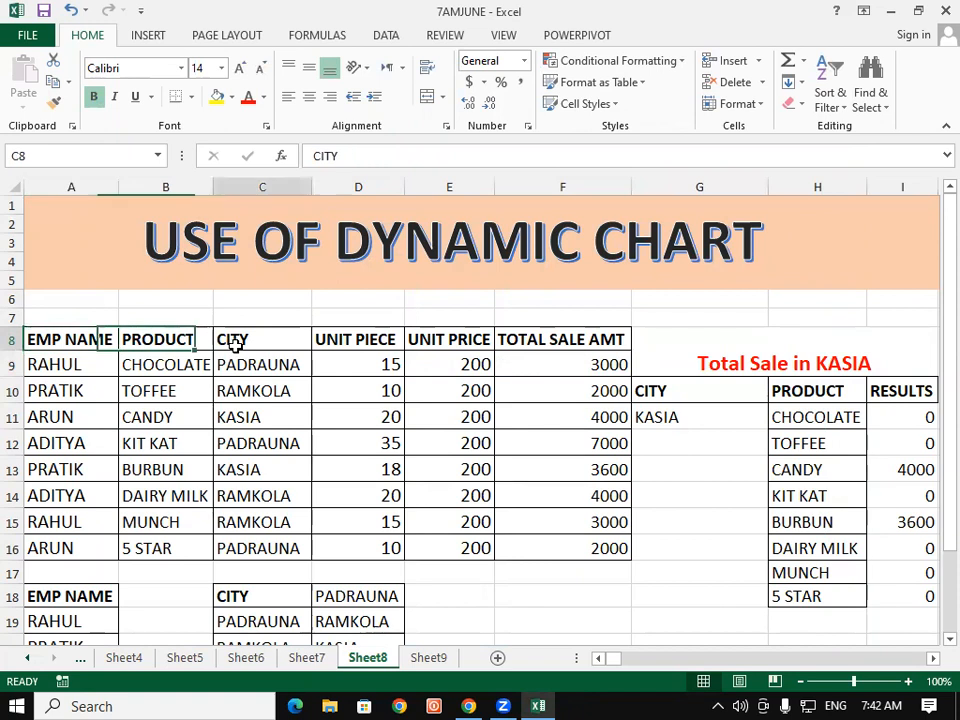
click(374, 336)
click(395, 367)
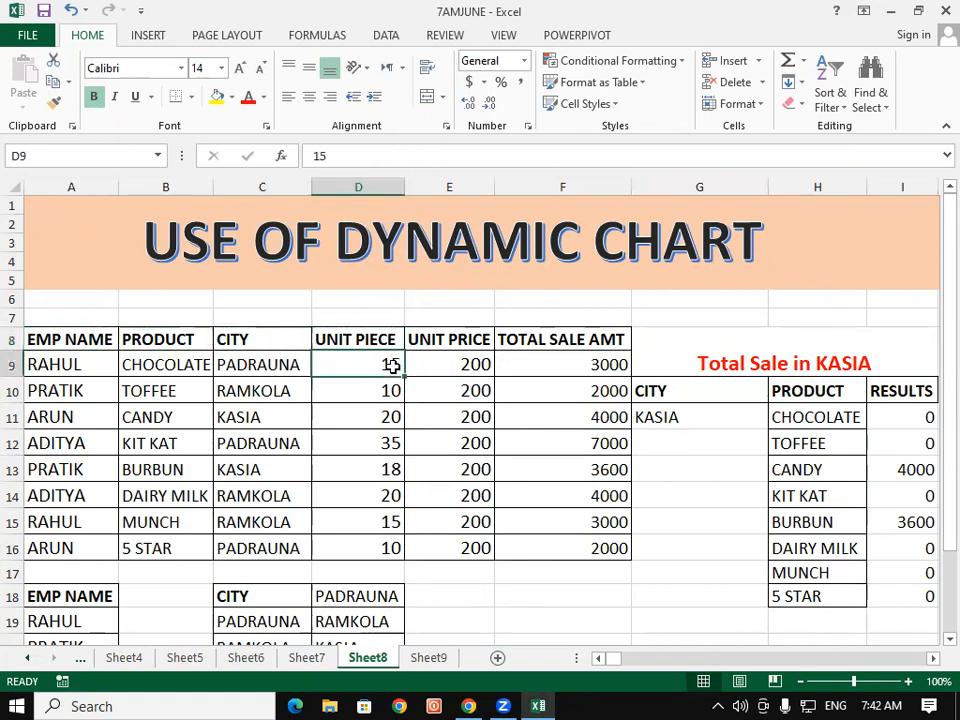
click(434, 365)
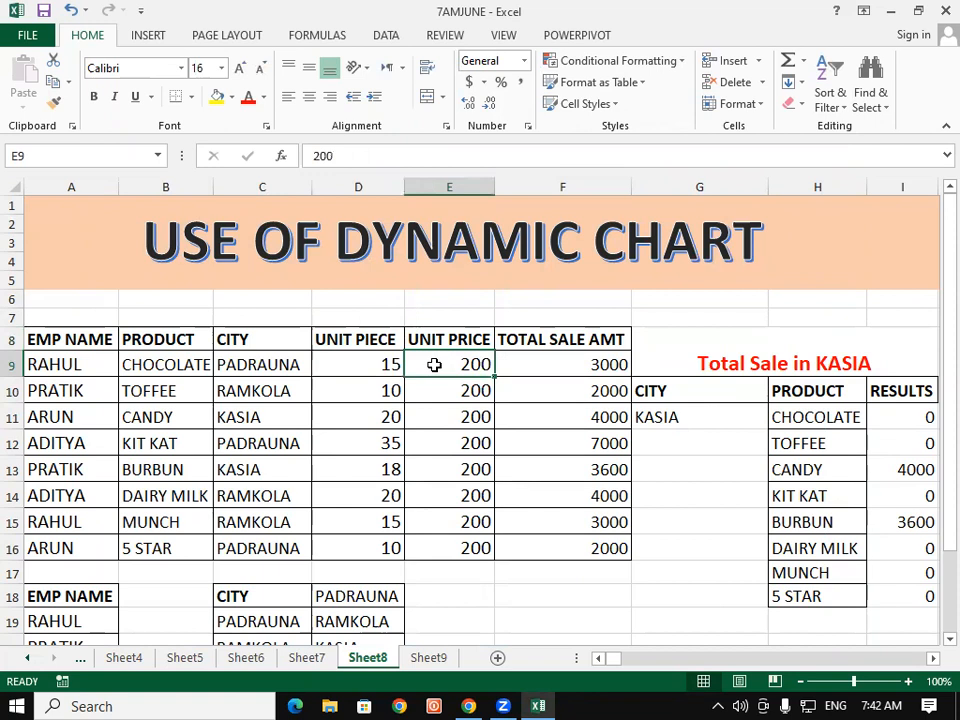
click(375, 364)
click(407, 368)
click(385, 372)
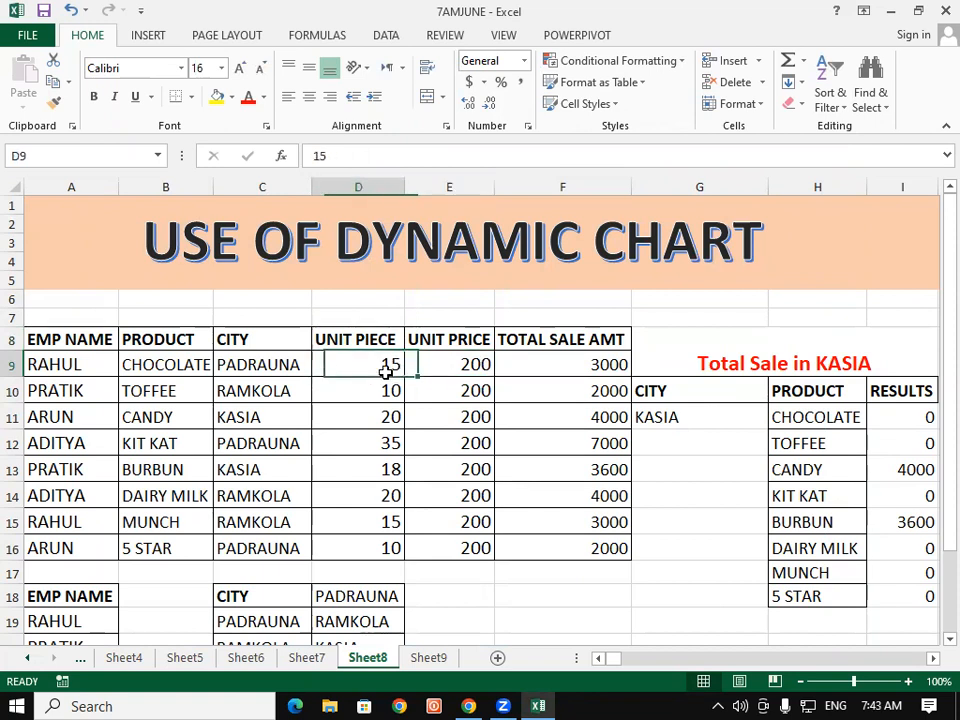
click(421, 364)
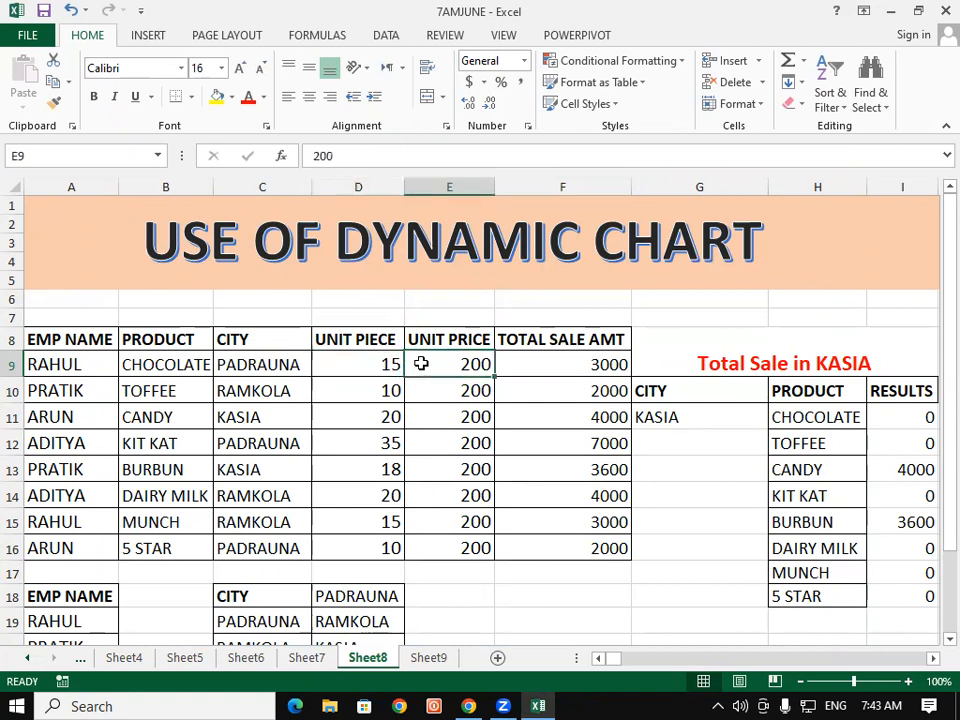
click(607, 364)
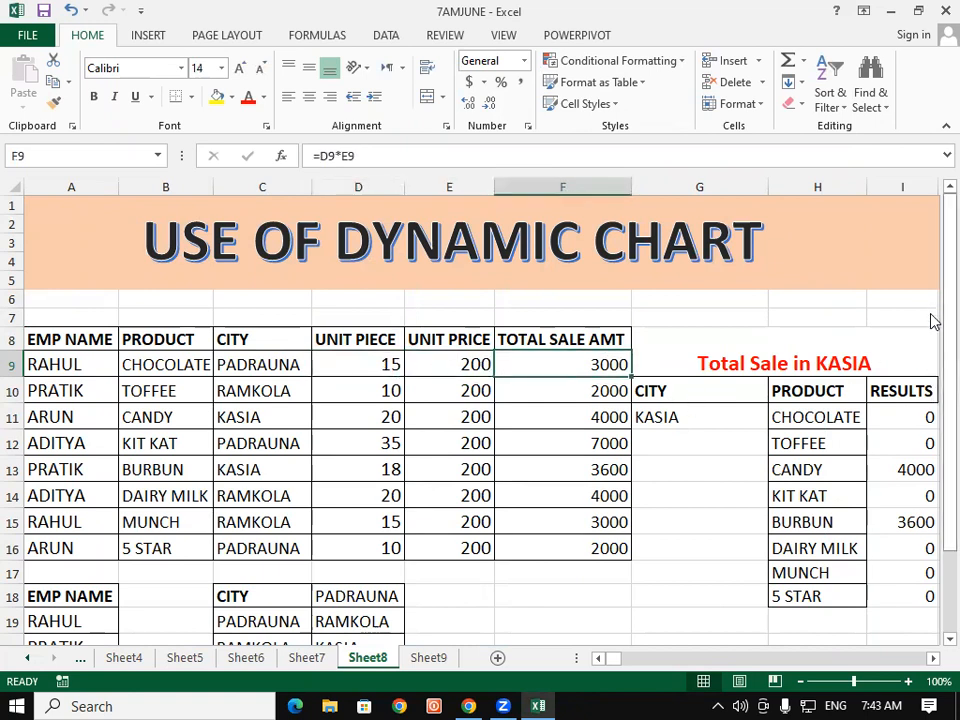
Step: Fill the summary block G8:I18 with a light gold theme colour
drag(671, 334, 896, 587)
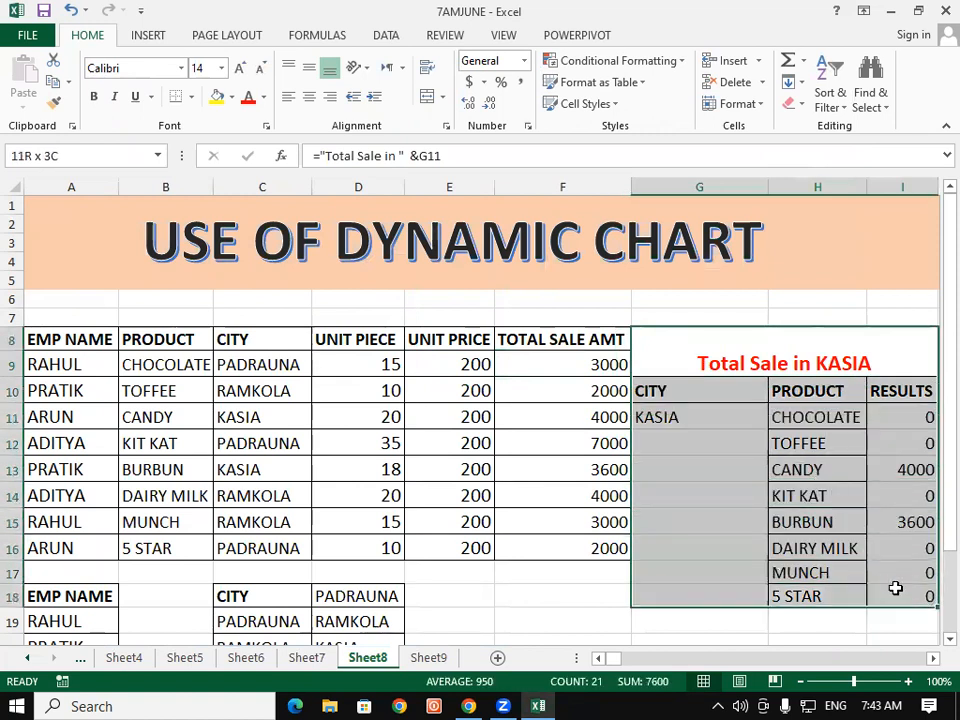
click(232, 98)
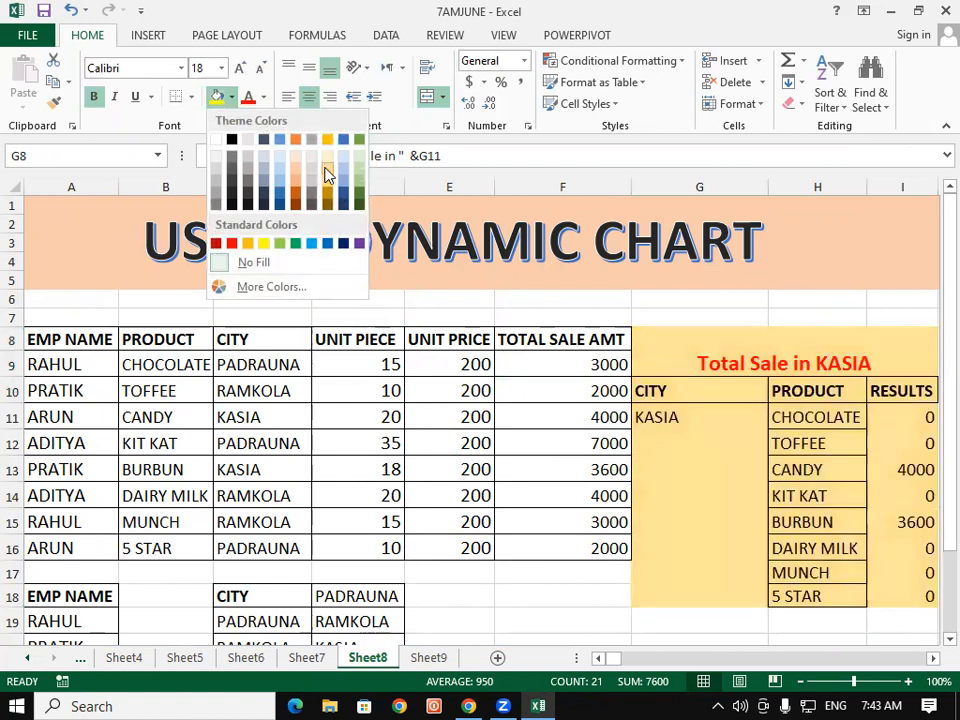
click(328, 172)
click(565, 614)
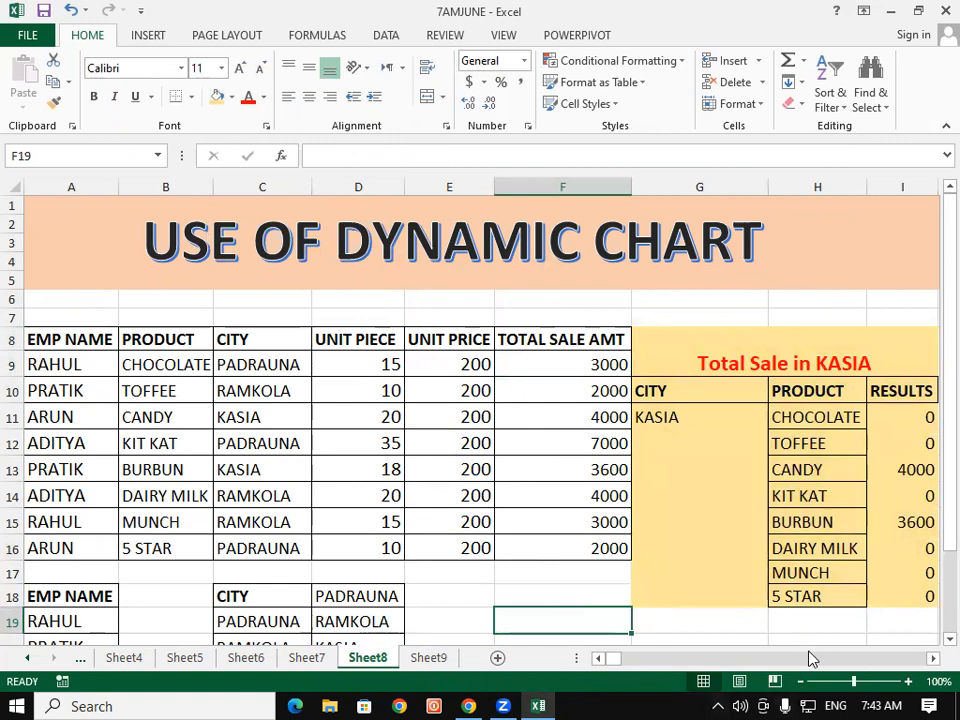
click(694, 360)
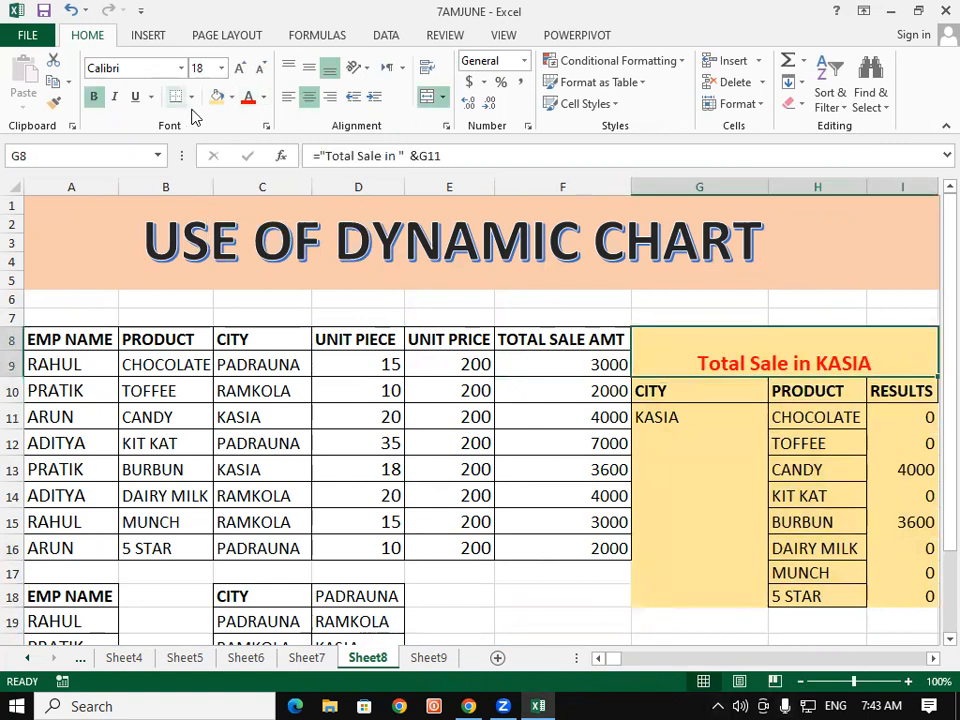
Step: Apply all borders to the summary block G8:I18
click(191, 97)
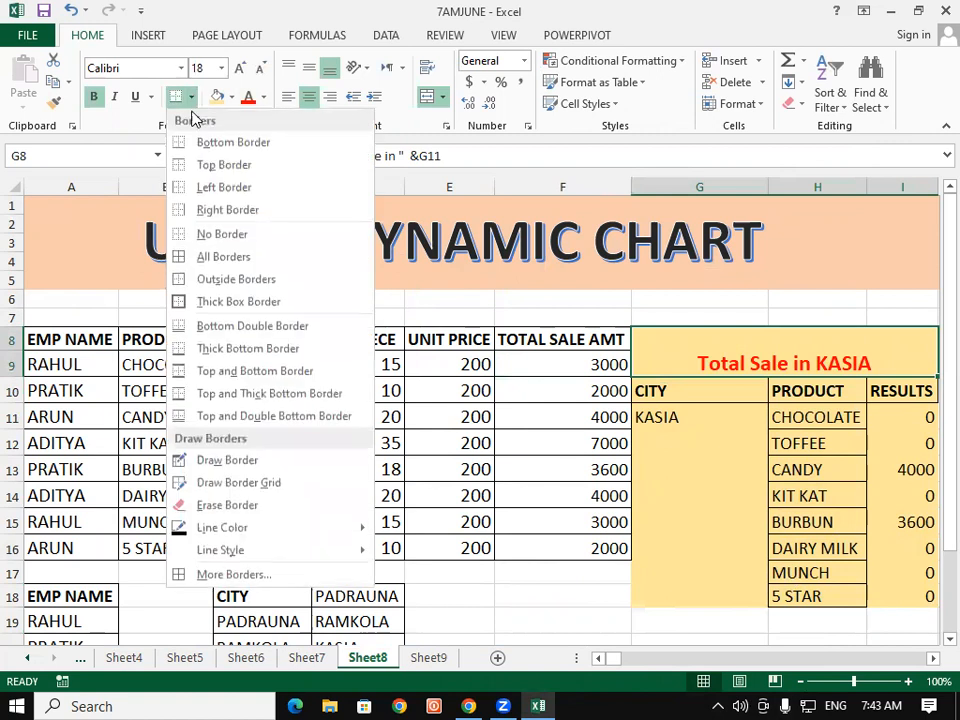
click(240, 257)
click(590, 605)
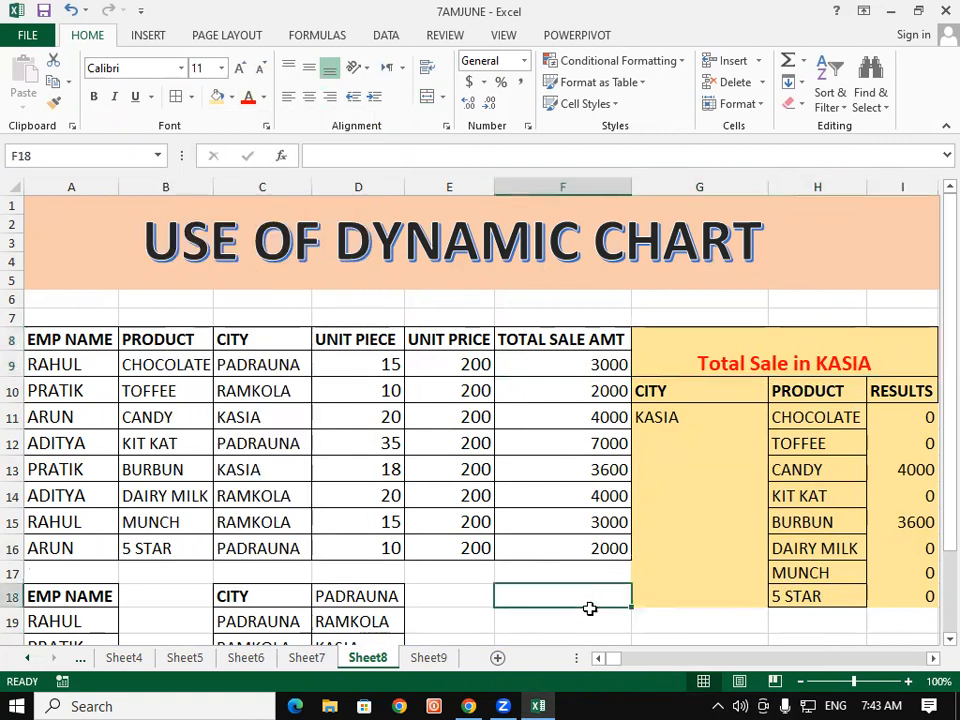
Step: Save the workbook
click(860, 572)
drag(902, 391, 913, 600)
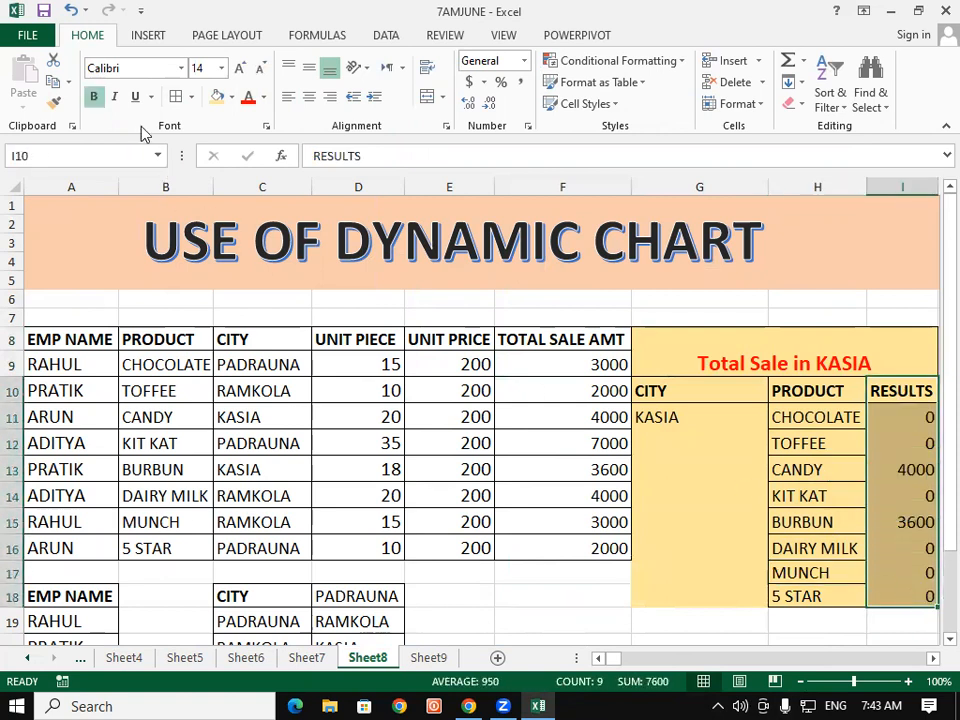
click(654, 415)
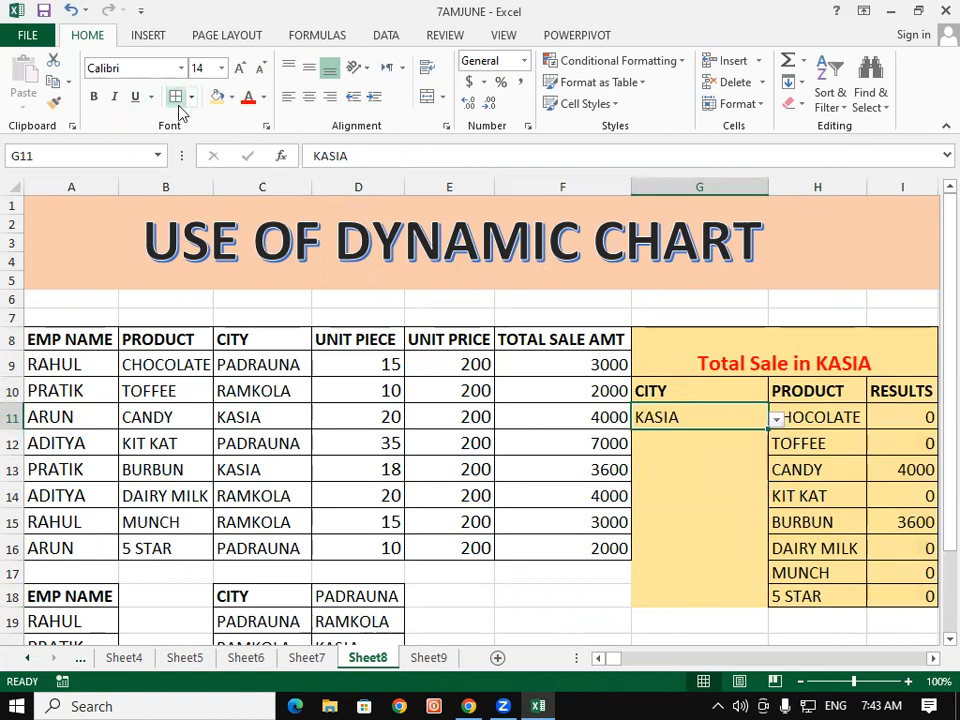
click(540, 540)
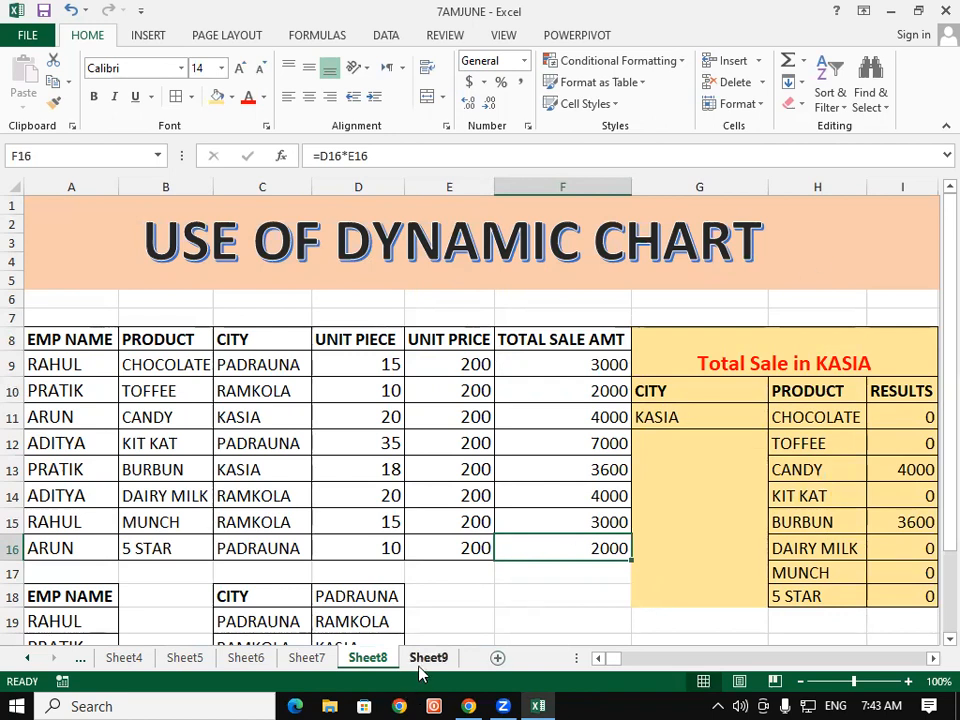
click(44, 12)
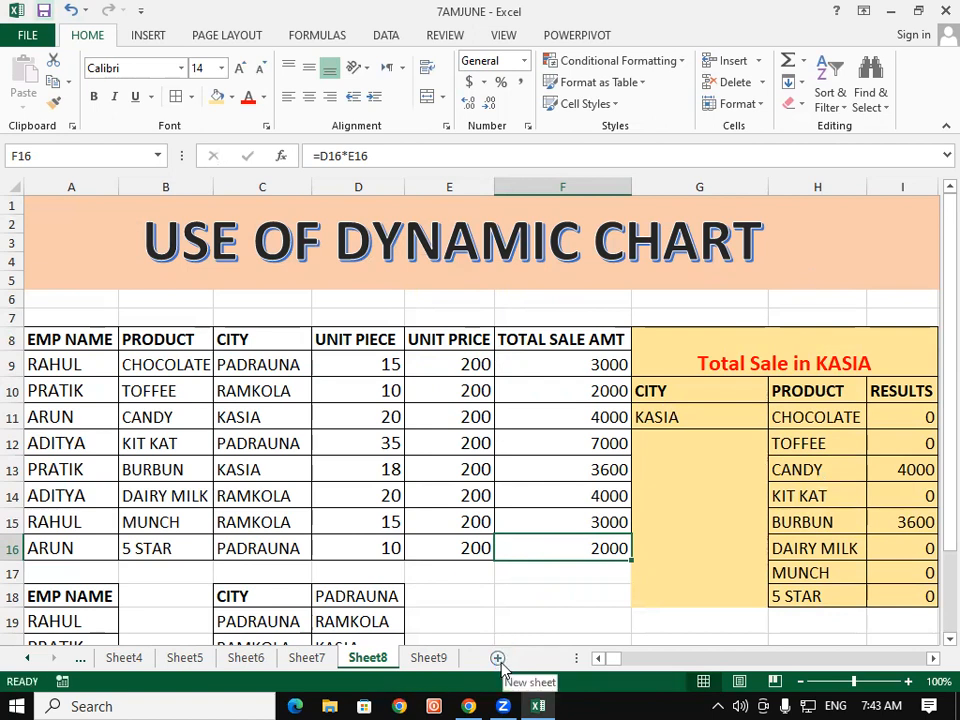
Step: Add a new worksheet, then switch back to Sheet7 with the SUMIF & SUMIFS table
click(499, 657)
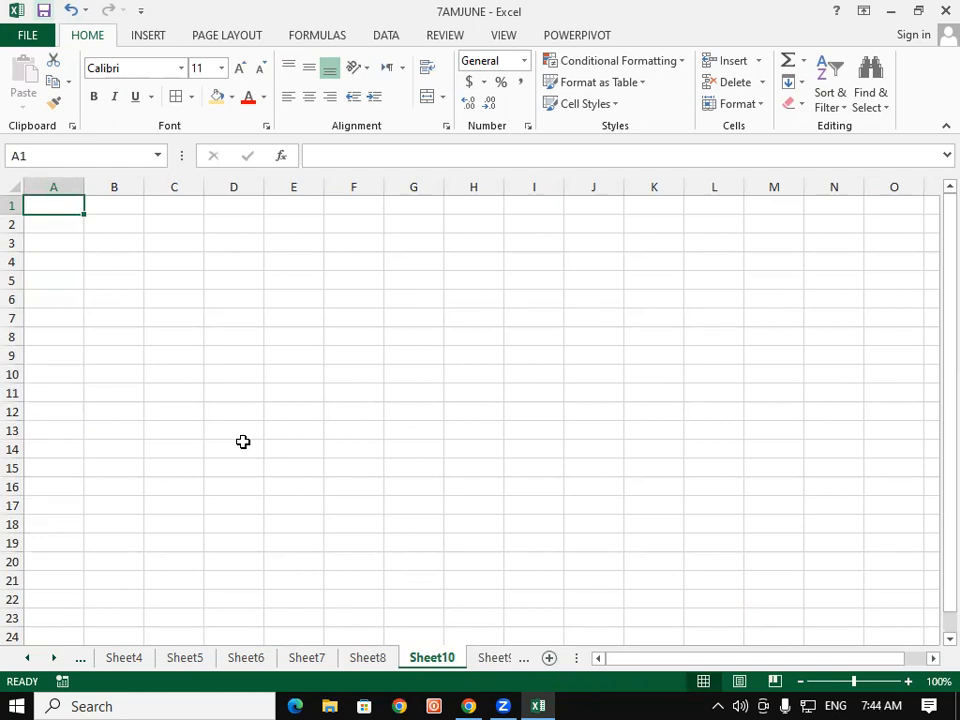
click(294, 666)
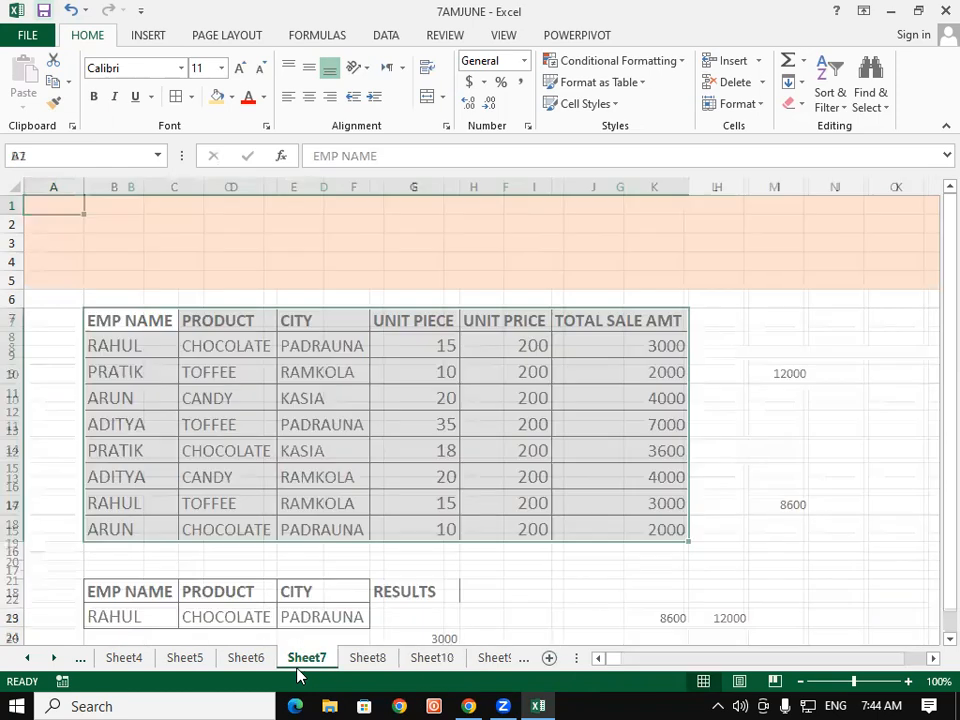
click(506, 551)
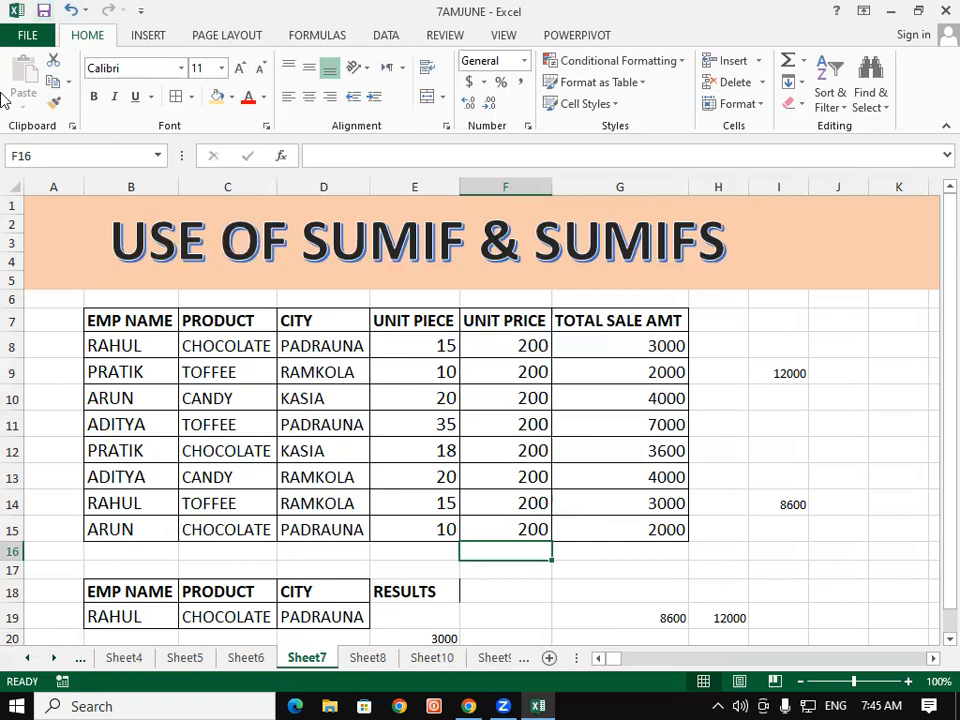
Step: Colour the text of cell D8 and the total sale amounts G8:G15 red
click(327, 341)
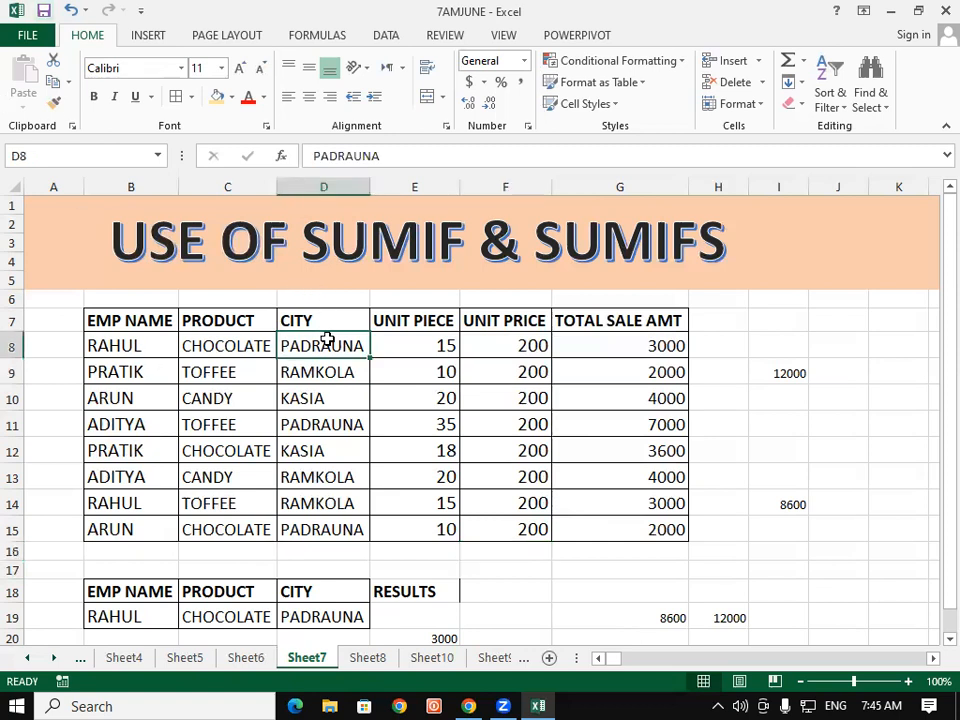
click(249, 97)
click(611, 446)
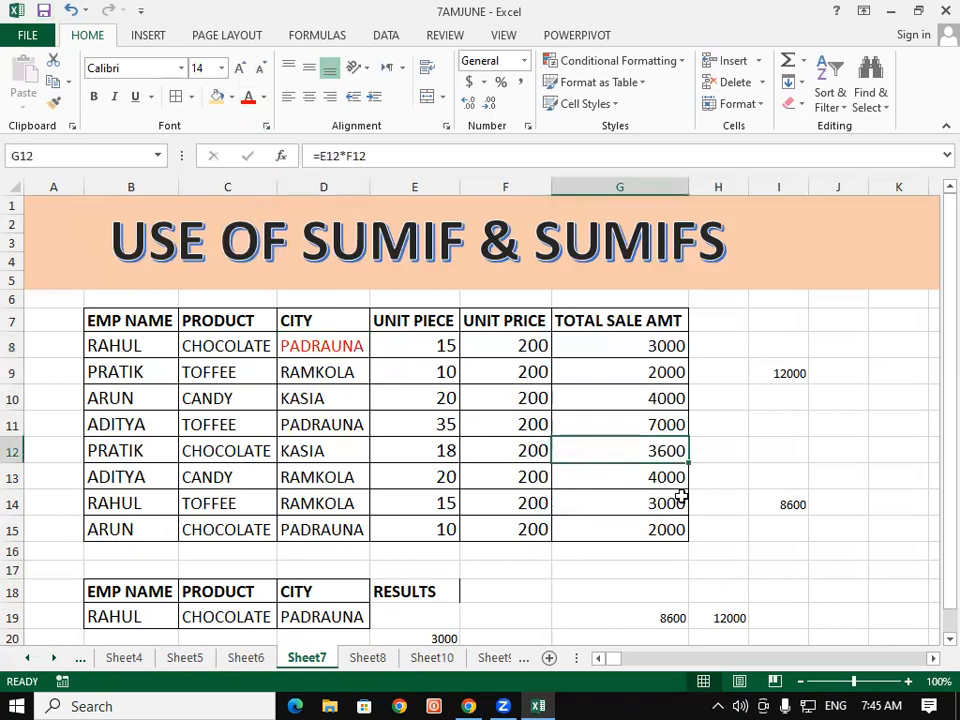
drag(619, 340, 627, 530)
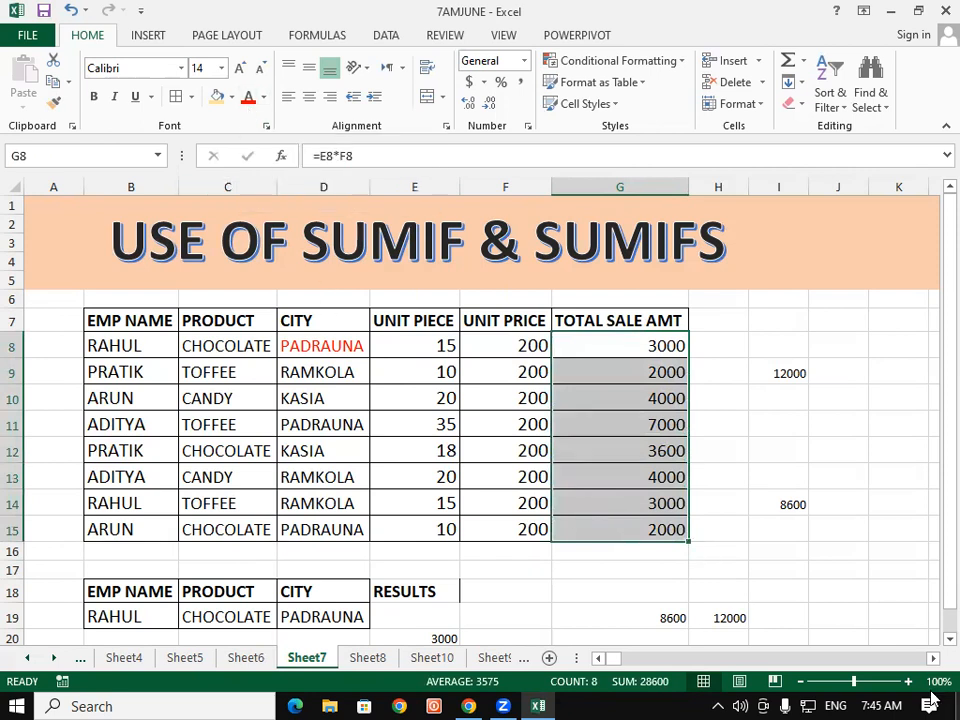
key(F4)
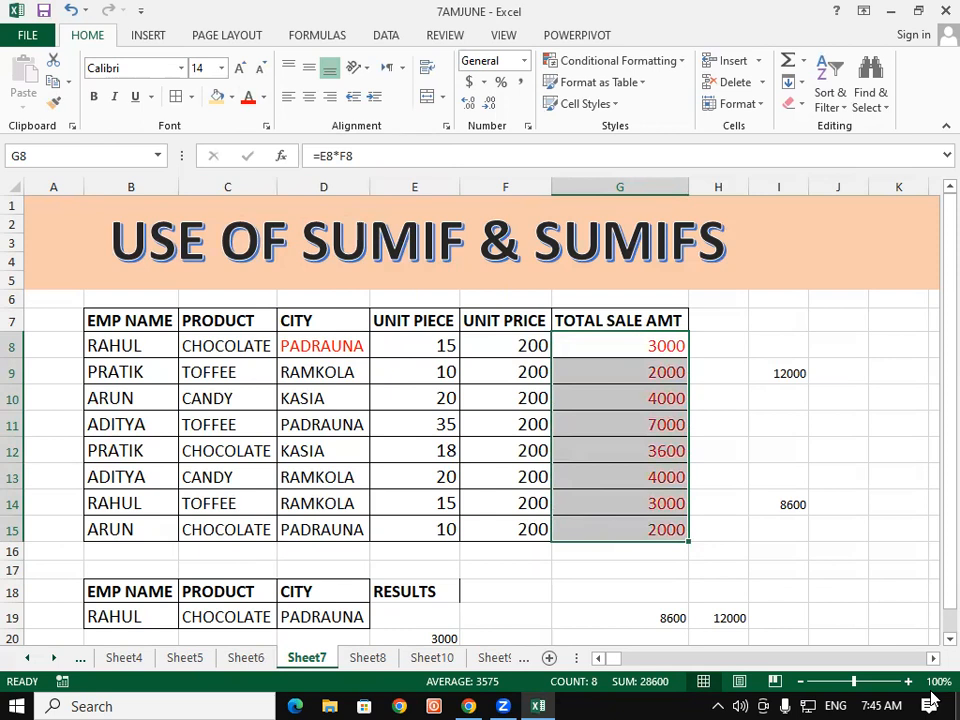
Step: Apply all borders to the small range J7:K8
click(856, 322)
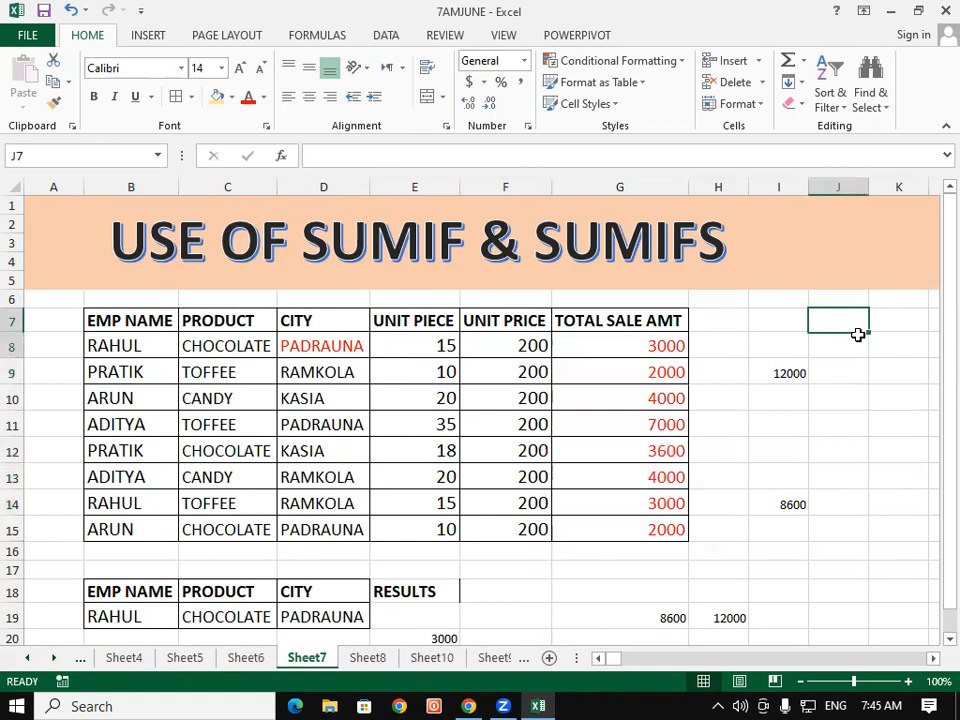
drag(858, 334, 876, 343)
click(175, 96)
click(825, 552)
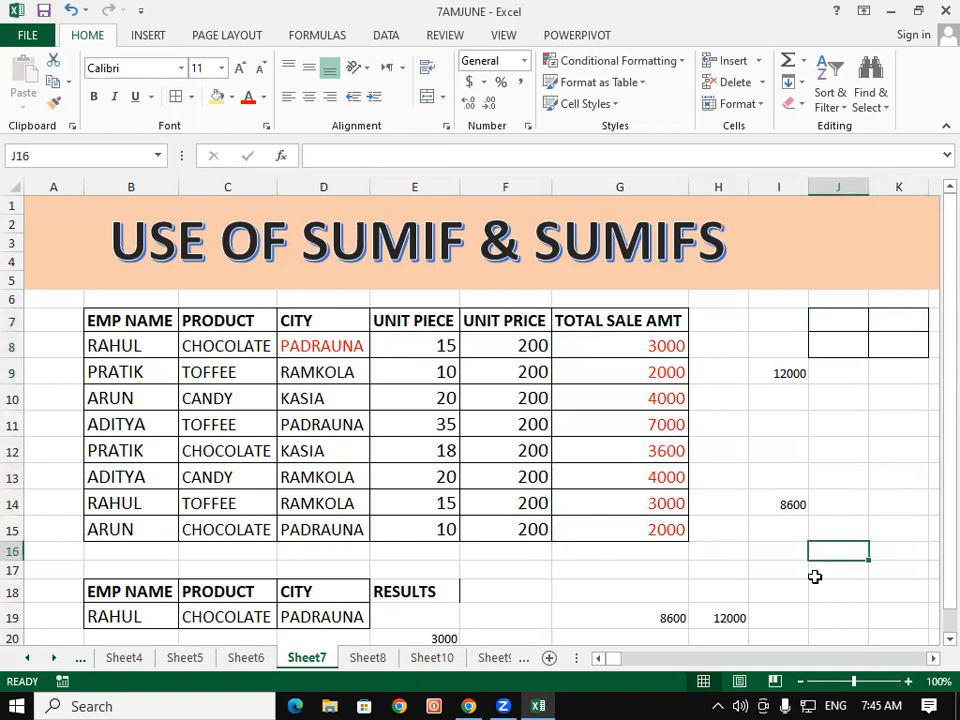
Step: Apply all borders to a new grid B27:G41 further down the sheet
click(947, 638)
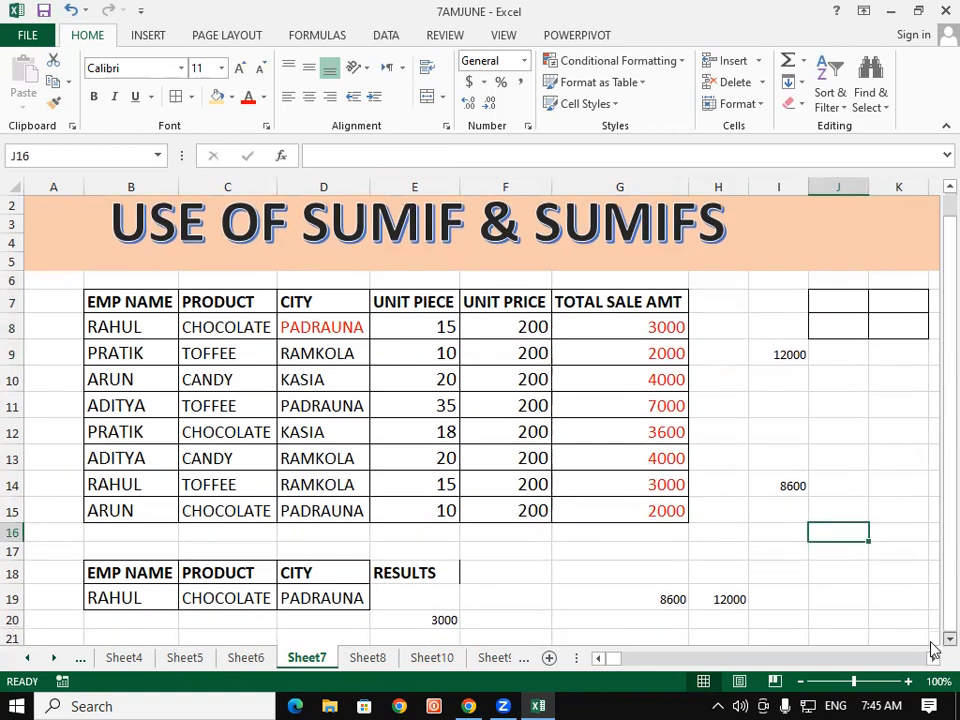
scroll(933, 649, down, 8)
drag(125, 224, 638, 483)
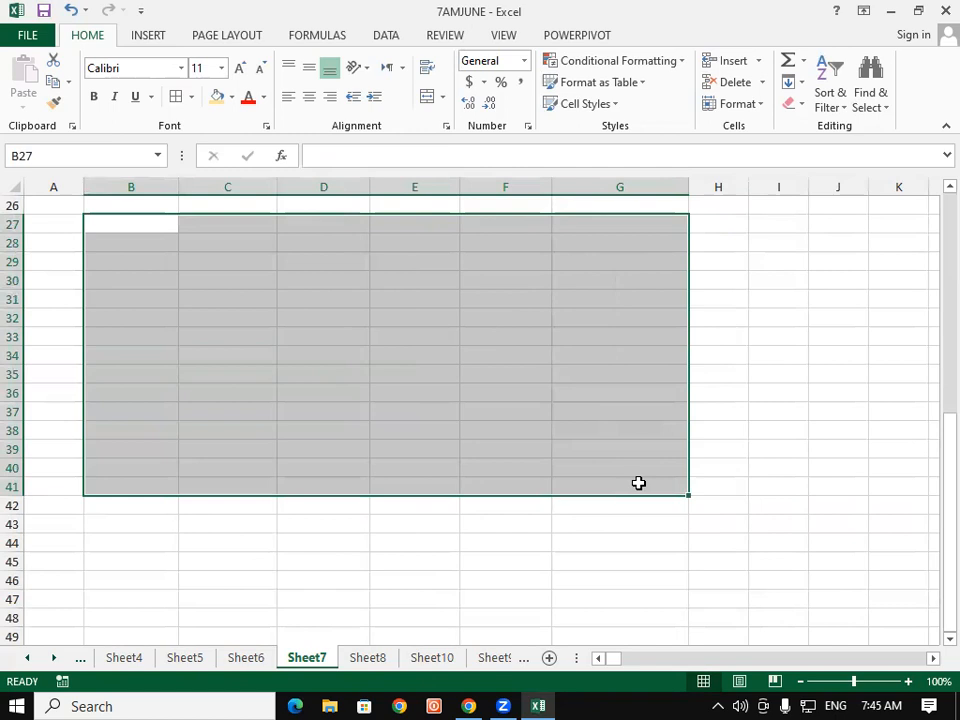
key(F4)
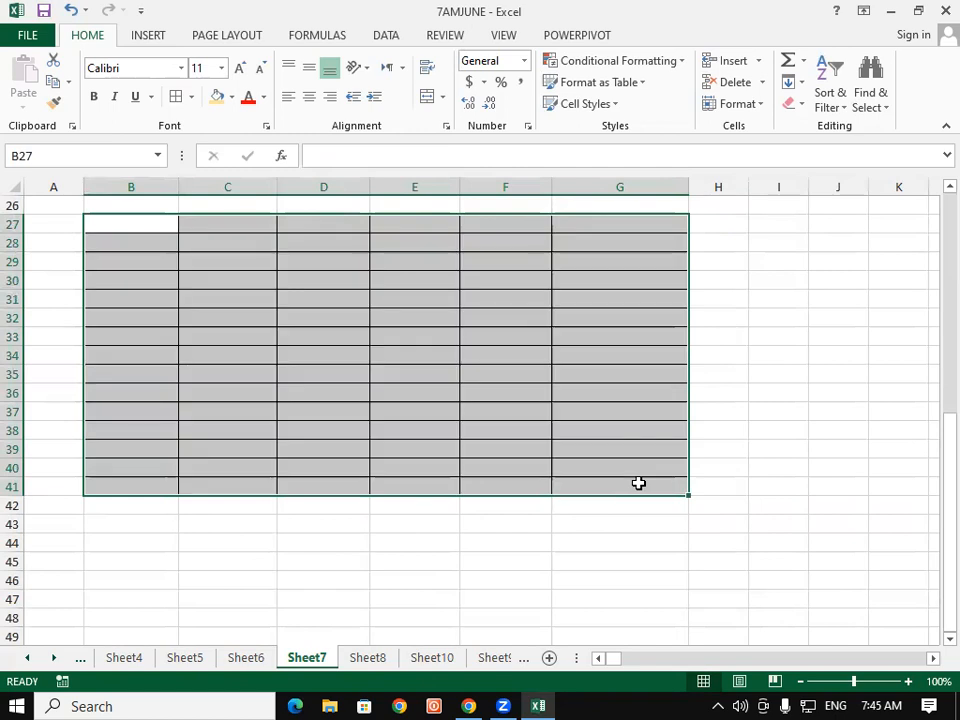
click(716, 510)
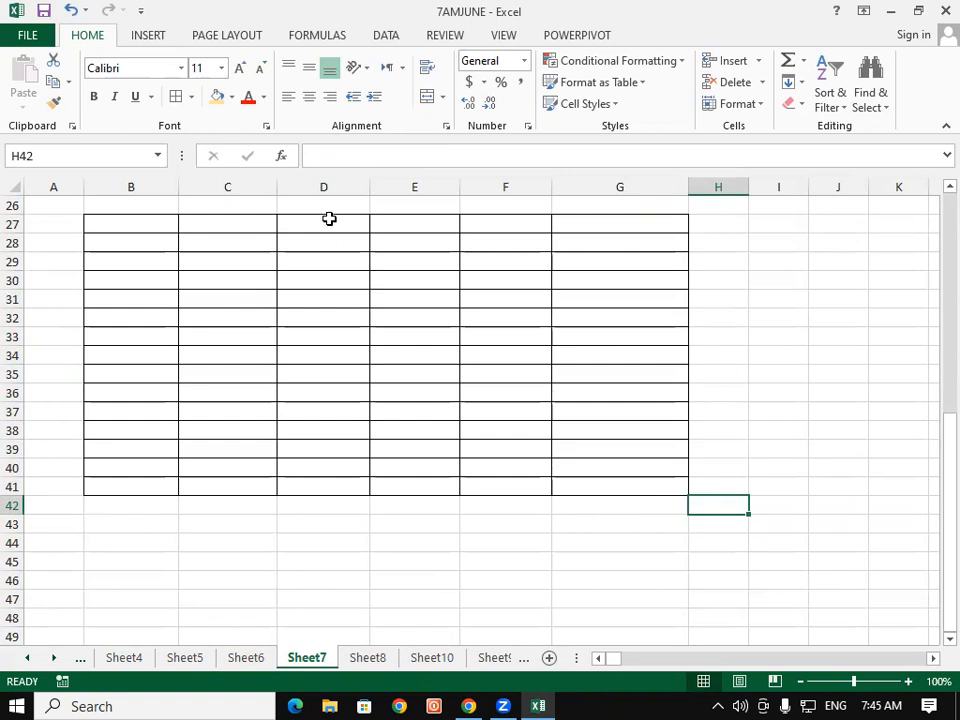
Step: Fill column range D27:D41 with the light gold colour
drag(329, 218, 328, 491)
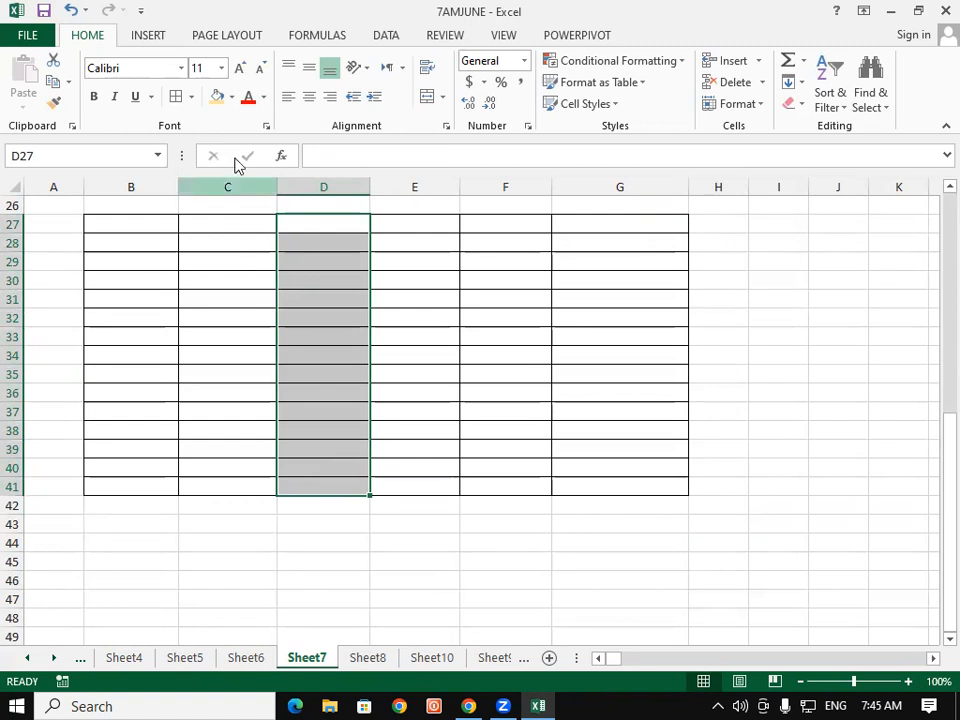
click(218, 97)
click(596, 696)
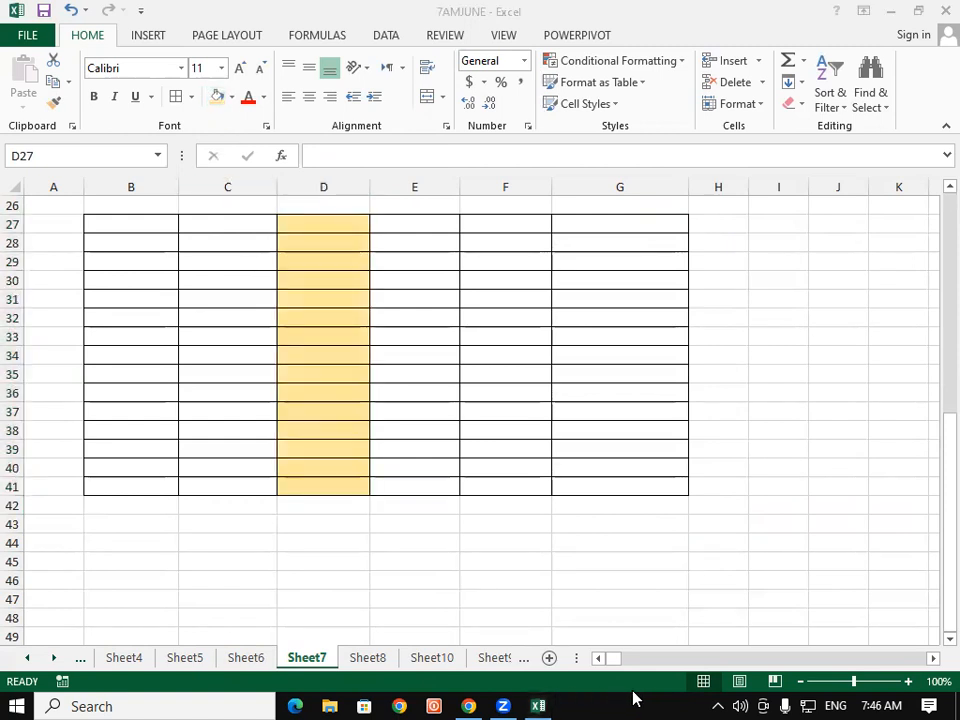
Step: Fill ranges G27:G41 and B27:B41 with the same light gold colour
click(623, 234)
drag(623, 234, 615, 482)
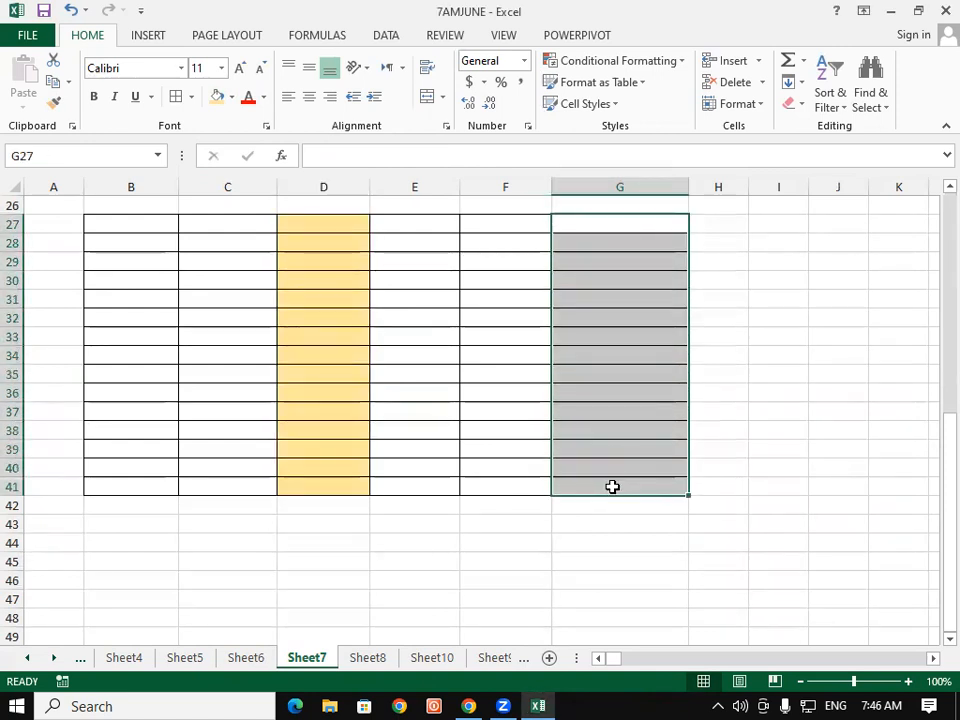
key(F4)
drag(131, 229, 139, 486)
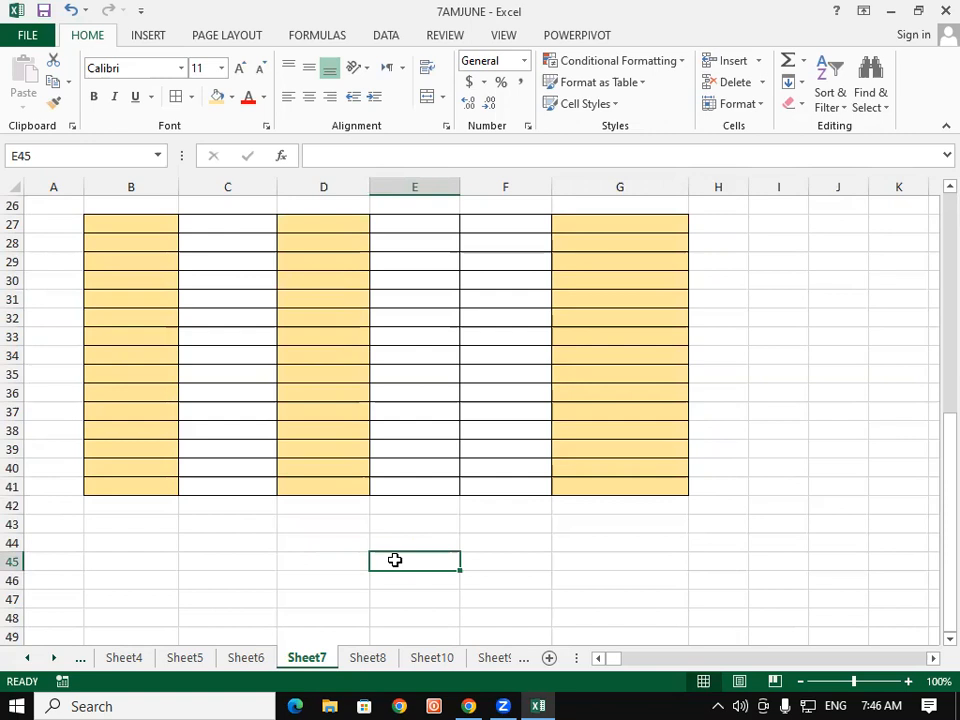
click(847, 28)
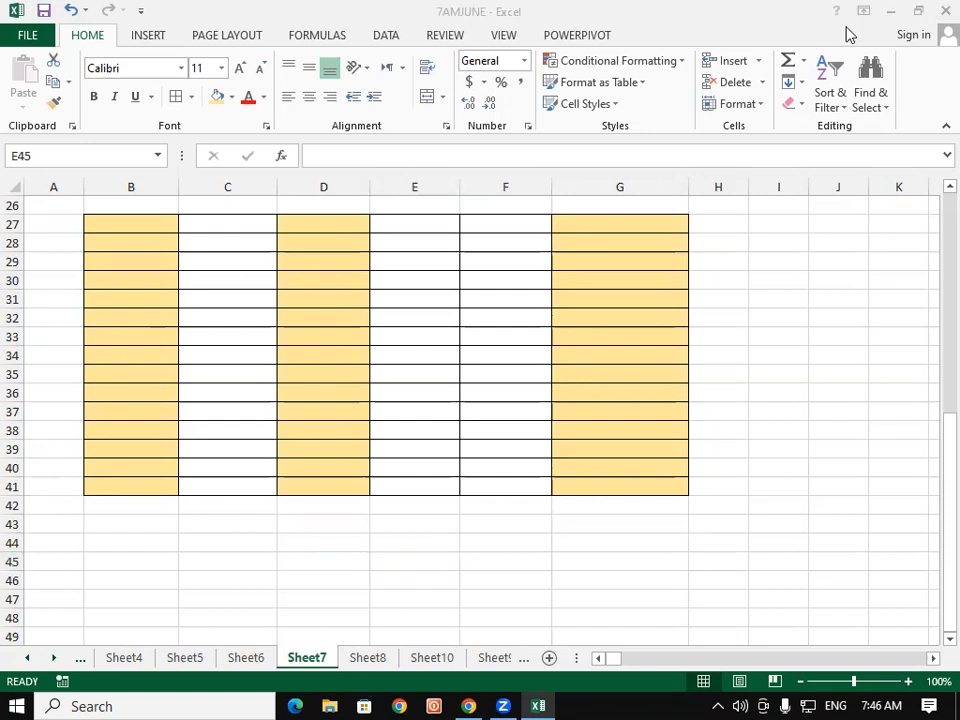